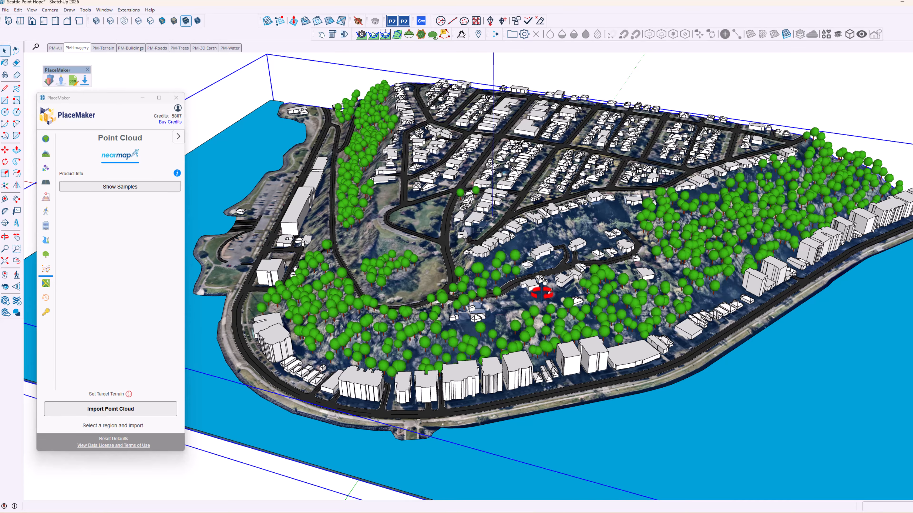
middle_click_drag(634, 350, 891, 367)
scroll(774, 359, "up", 3)
middle_click_drag(572, 370, 754, 260)
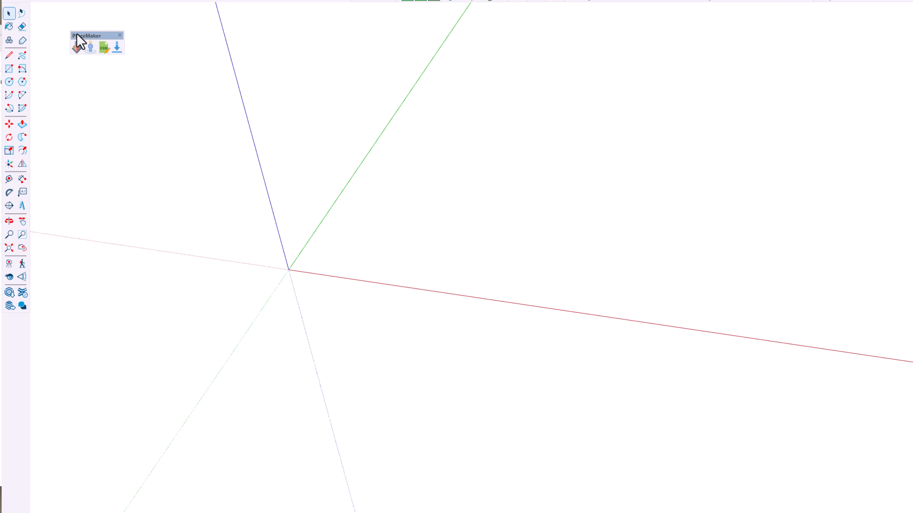
Reposition the PlaceMaker toolbar and open PlaceMaker with its region map expanded
mouse_move(76, 34)
left_mouse_down()
mouse_move(107, 36)
mouse_move(62, 43)
left_mouse_up()
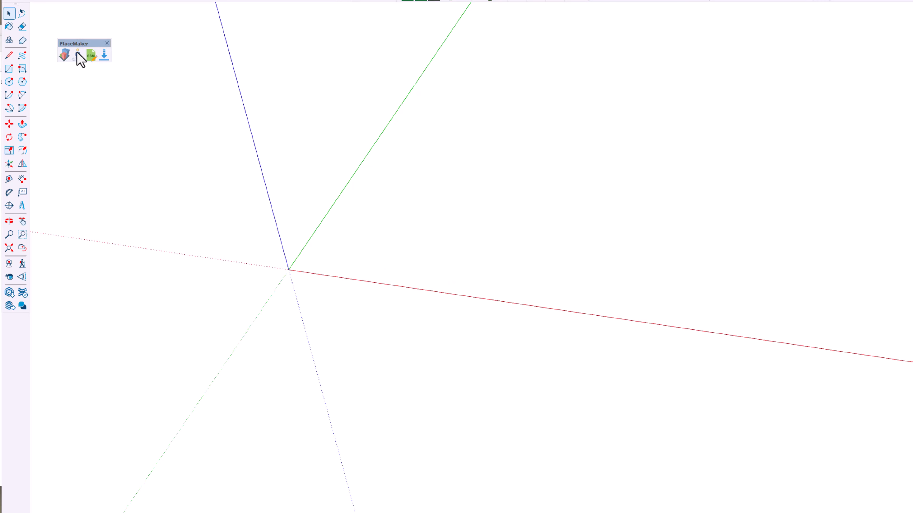
left_click(63, 58)
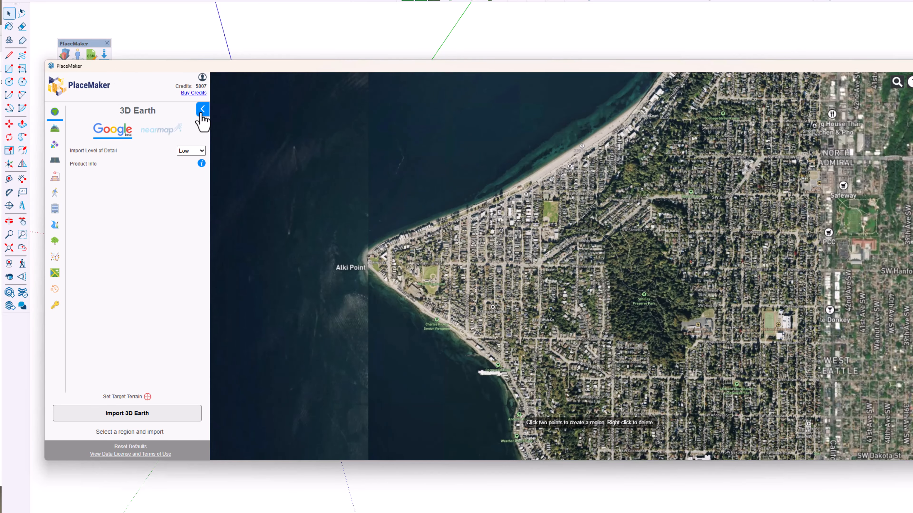
left_click(200, 115)
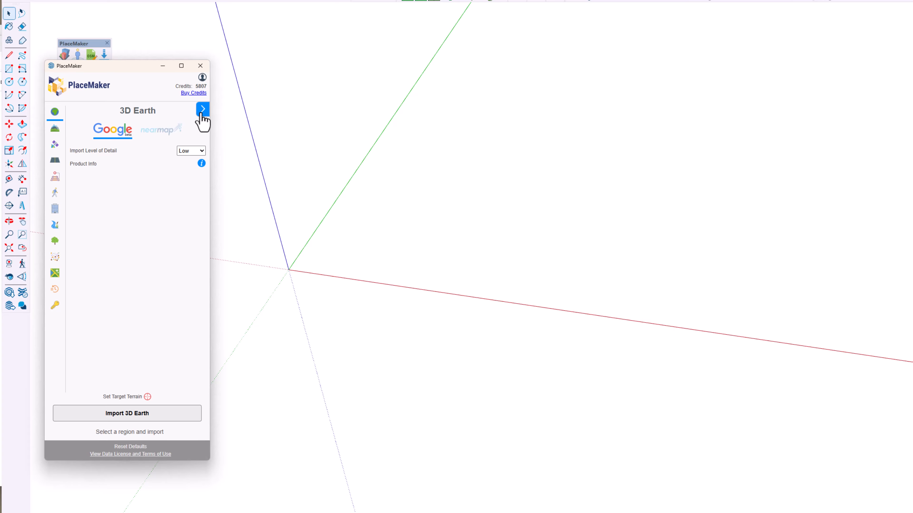
left_click(202, 109)
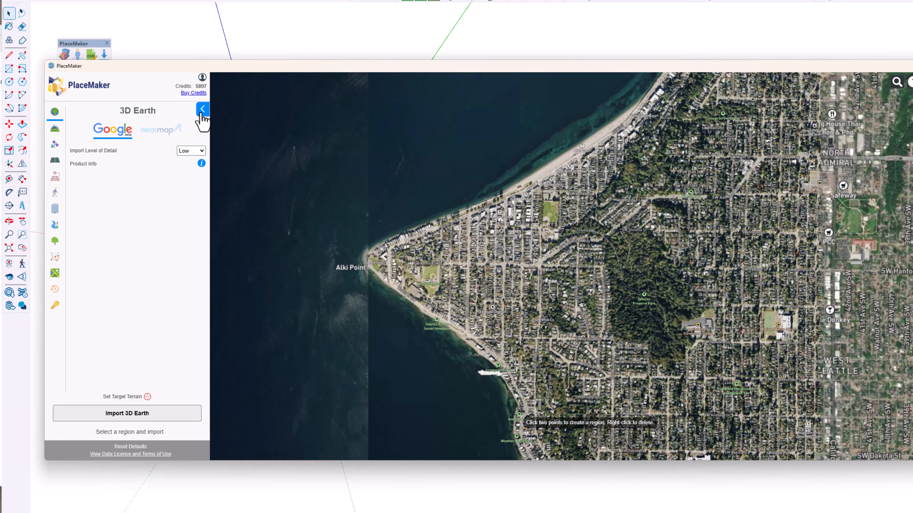
Draw a rectangular import region on the map covering Alki Point and the residential blocks just east of Bar-S Playground
scroll(663, 149, "down", 4)
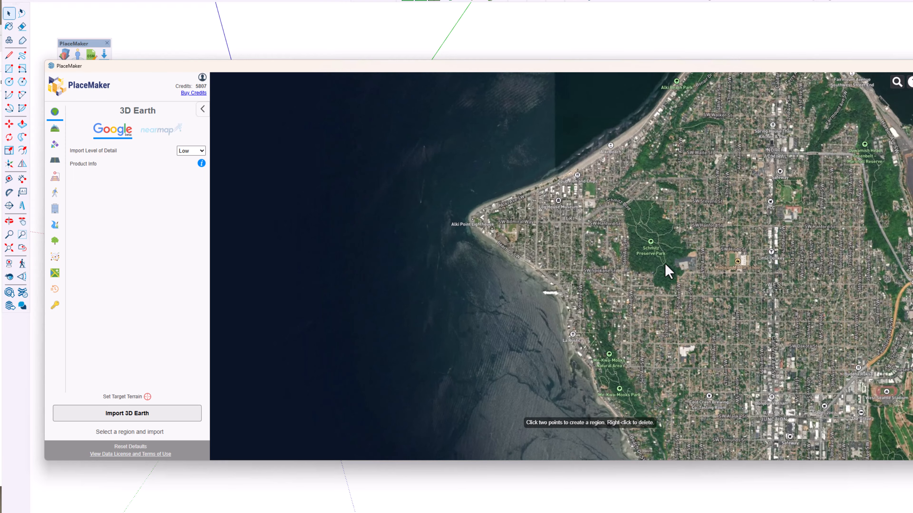
scroll(511, 226, "up", 5)
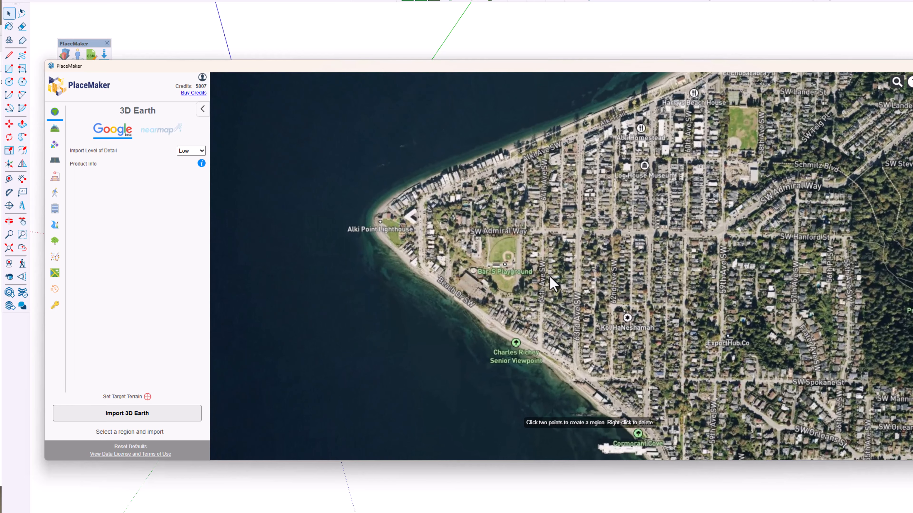
left_click(325, 116)
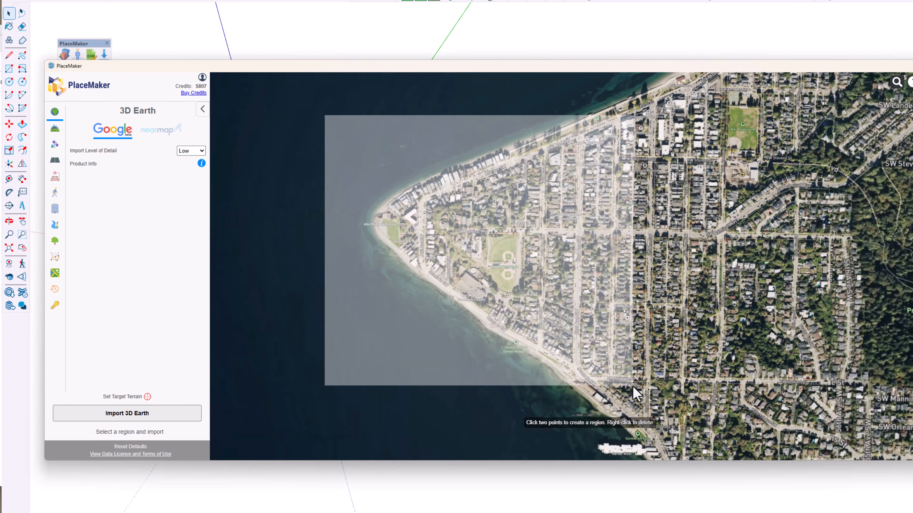
left_click(646, 387)
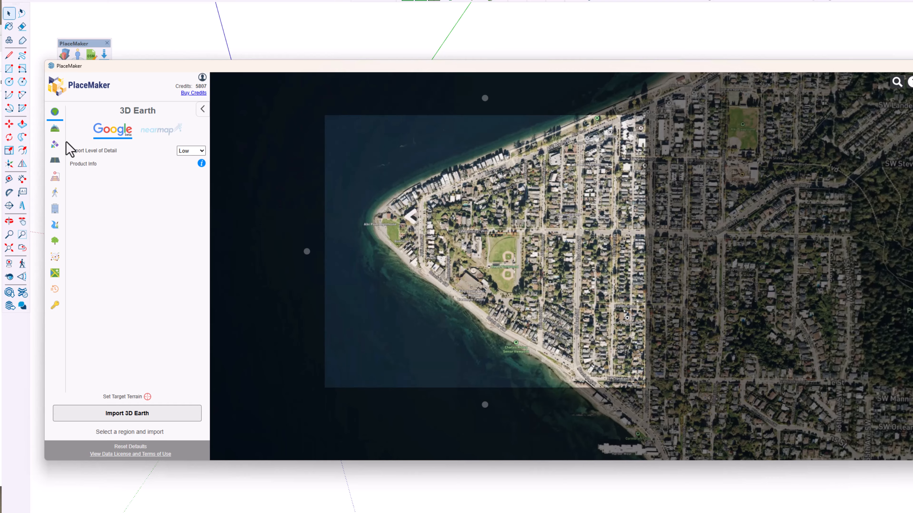
Choose Nearmap as the imagery provider at Max zoom with the Recent map, and request the imagery import
left_click(55, 145)
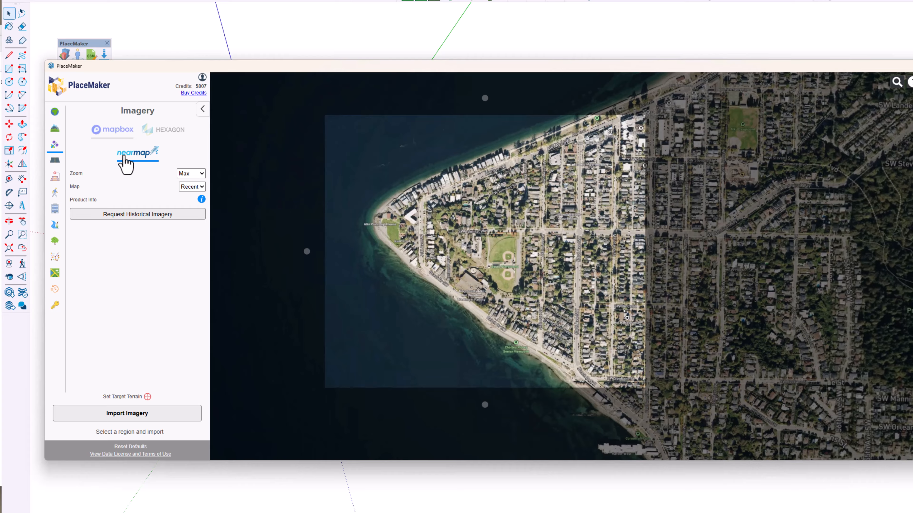
left_click(196, 175)
left_click(197, 175)
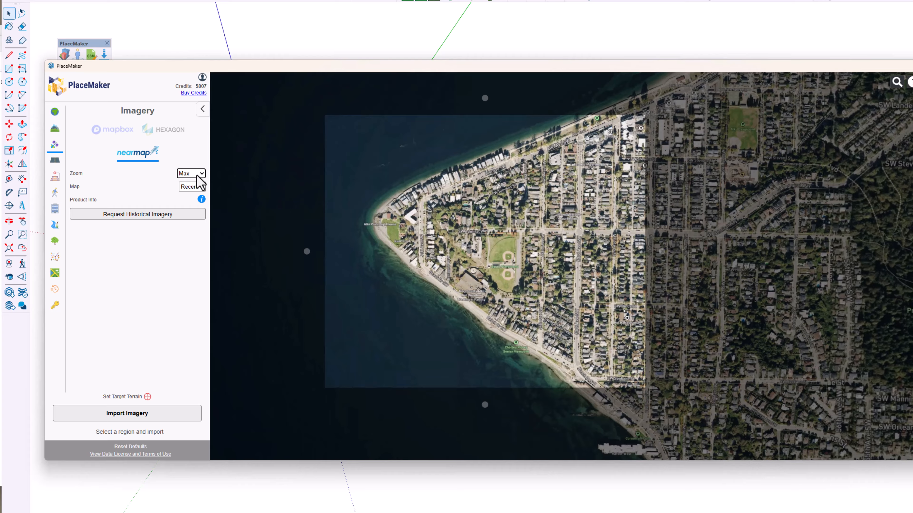
left_click(127, 414)
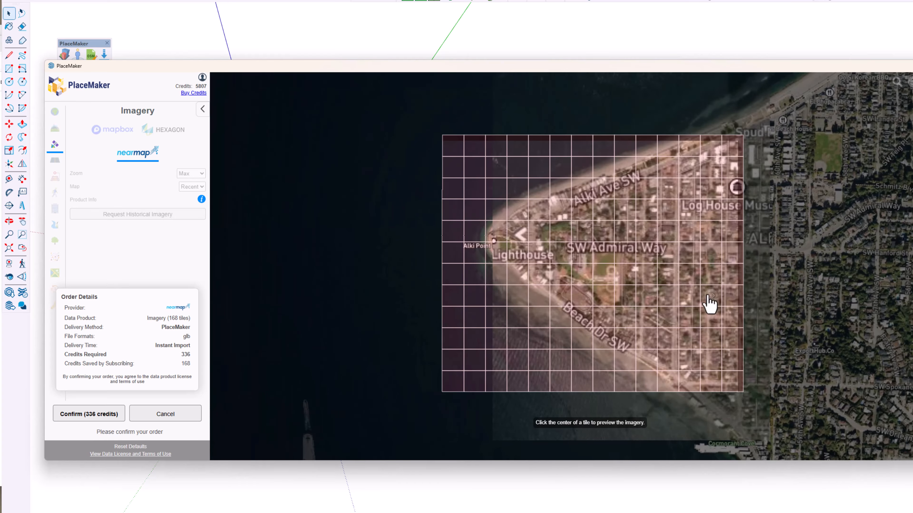
Preview imagery tiles around the baseball field and neighbouring houses, and confirm the imagery order
scroll(631, 285, "up", 5)
scroll(571, 267, "up", 3)
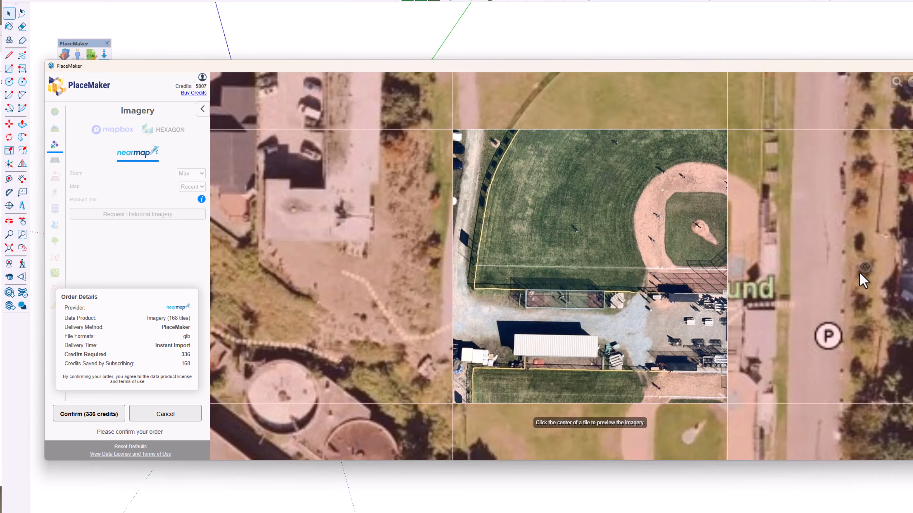
left_click(862, 273)
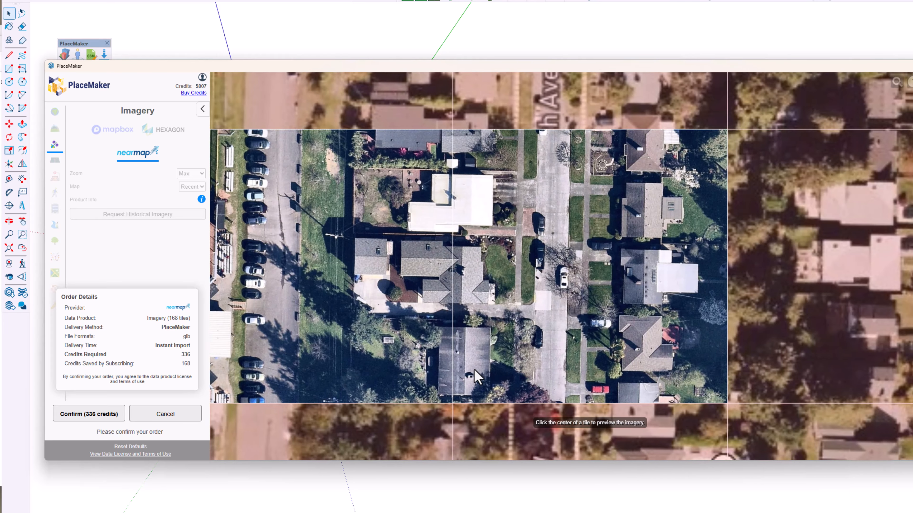
scroll(470, 362, "down", 5)
left_click(385, 159)
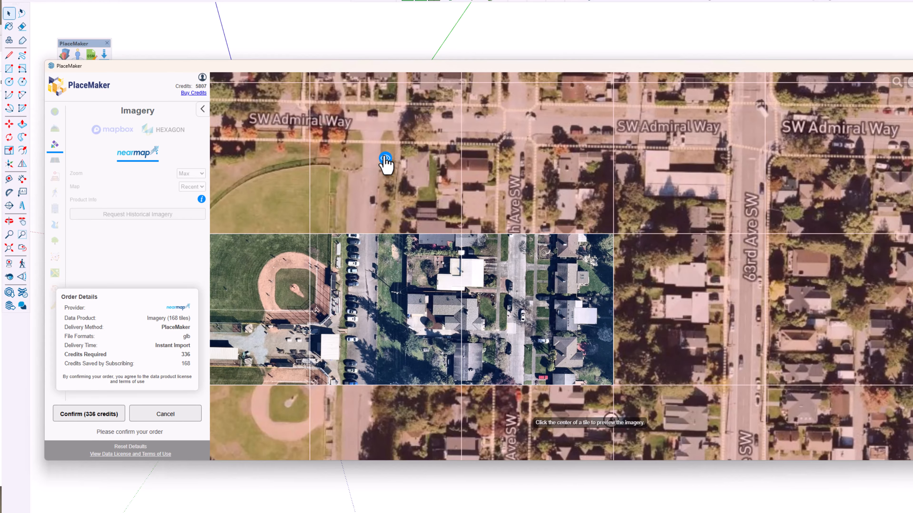
left_click(95, 419)
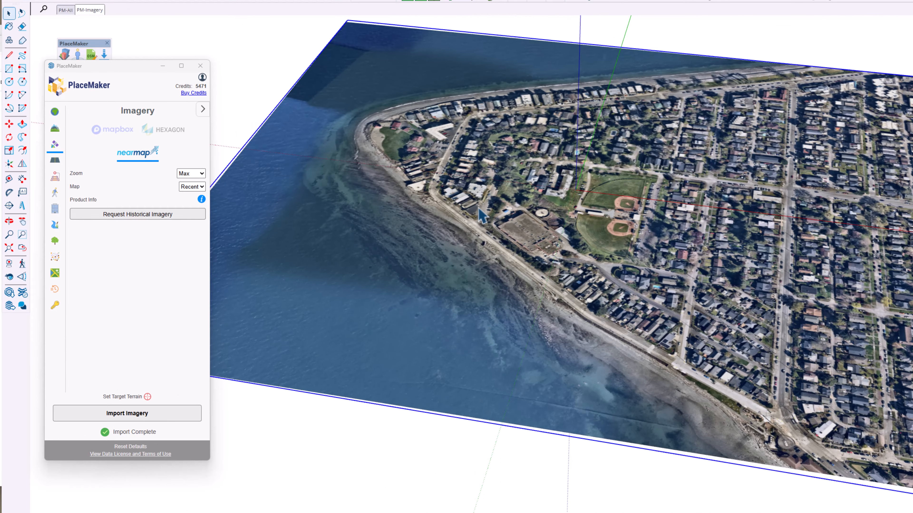
Examine the imported Alki Point imagery up close around the shoreline houses and baseball field, and as a whole
middle_click_drag(483, 215, 516, 424)
scroll(505, 151, "up", 3)
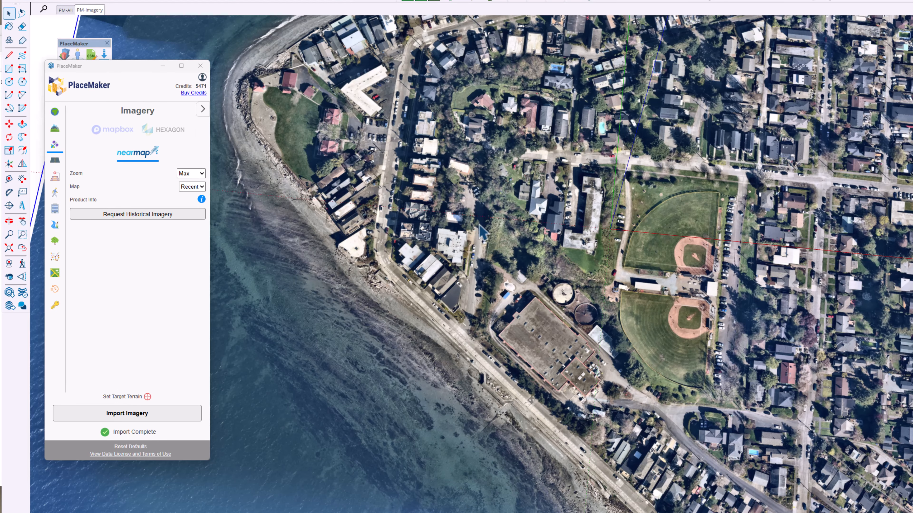
scroll(448, 273, "up", 5)
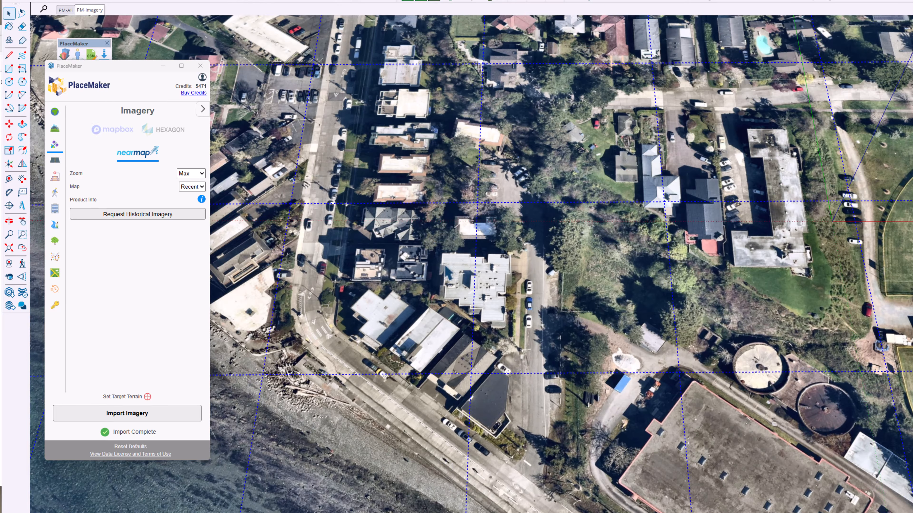
mouse_move(528, 301)
middle_mouse_down()
mouse_move(531, 262)
mouse_move(613, 199)
mouse_move(487, 248)
middle_mouse_up()
scroll(491, 249, "down", 3)
scroll(485, 250, "down", 5)
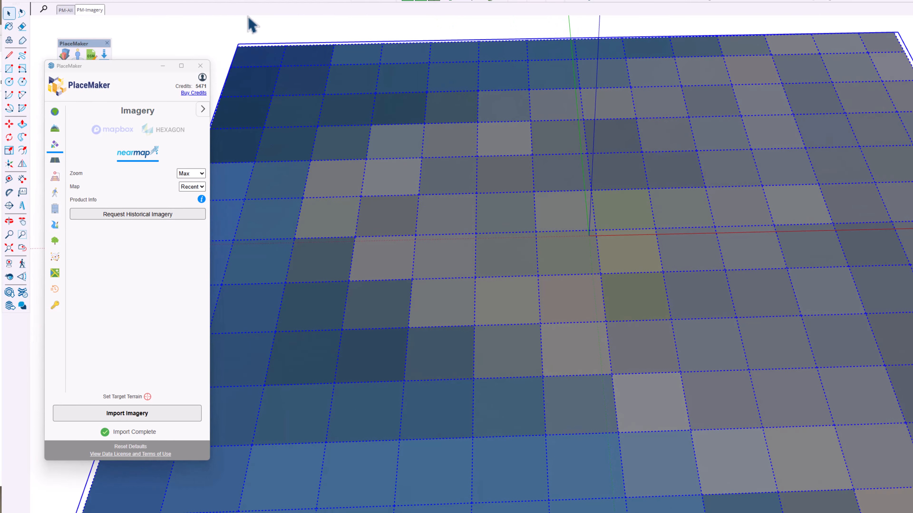
scroll(571, 326, "up", 8)
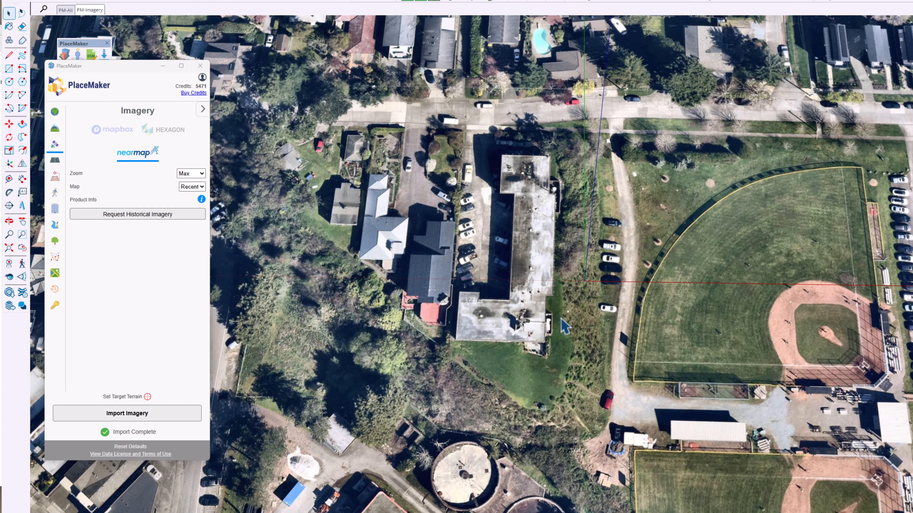
middle_click_drag(488, 194, 519, 348, "shift")
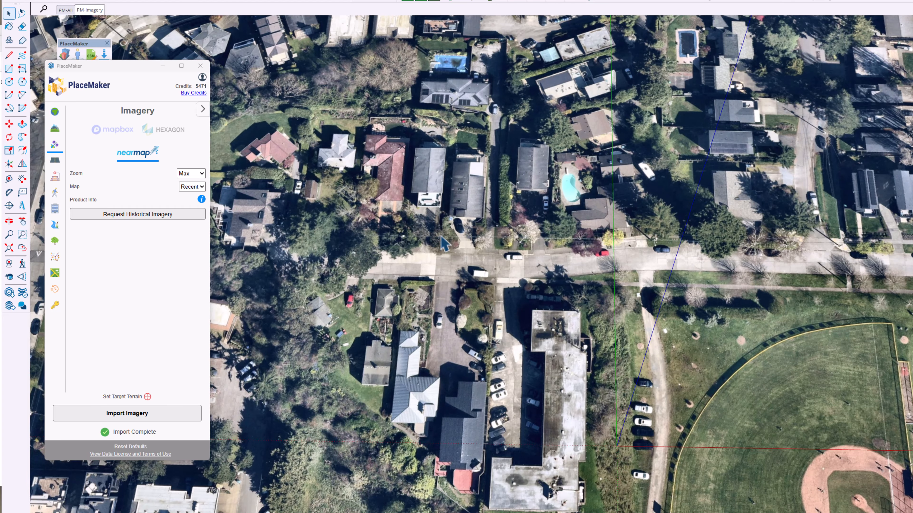
scroll(444, 245, "down", 10)
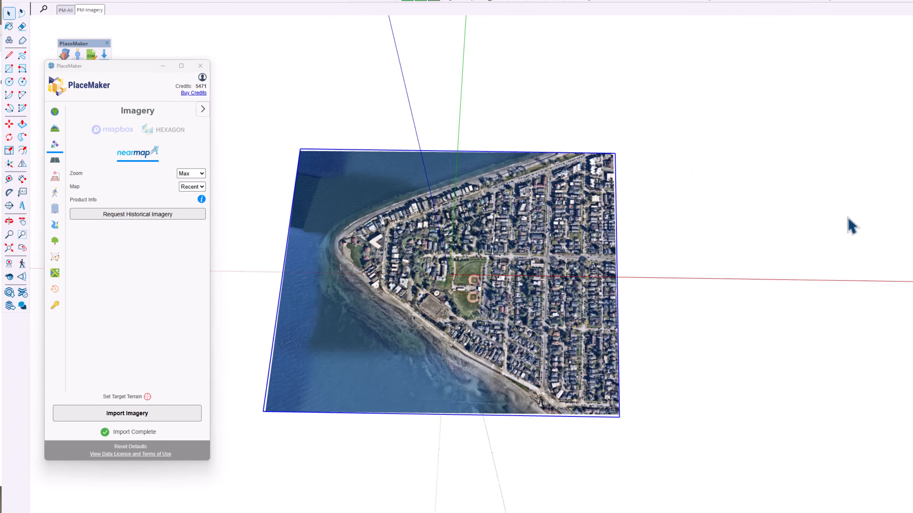
Add an adjoining region east of the Alki Point region and pull in its eastern edge to about half the width
left_click(203, 109)
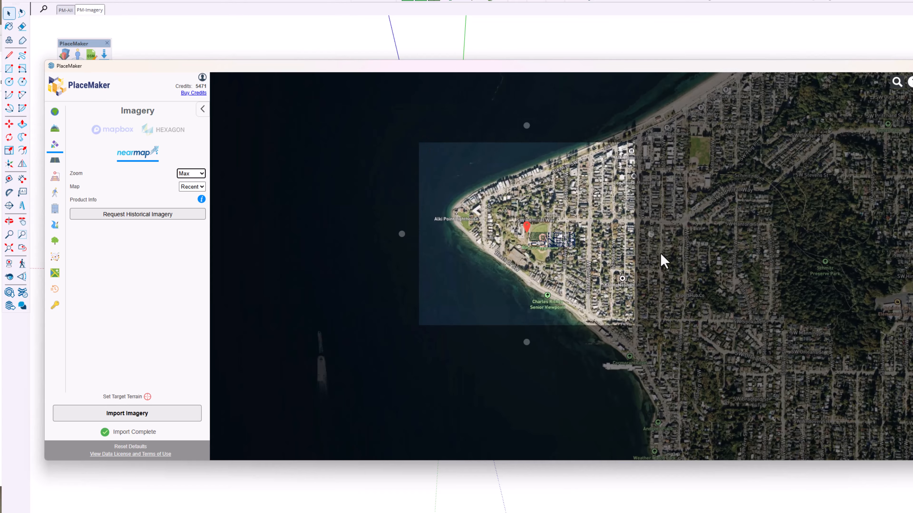
left_click(651, 235)
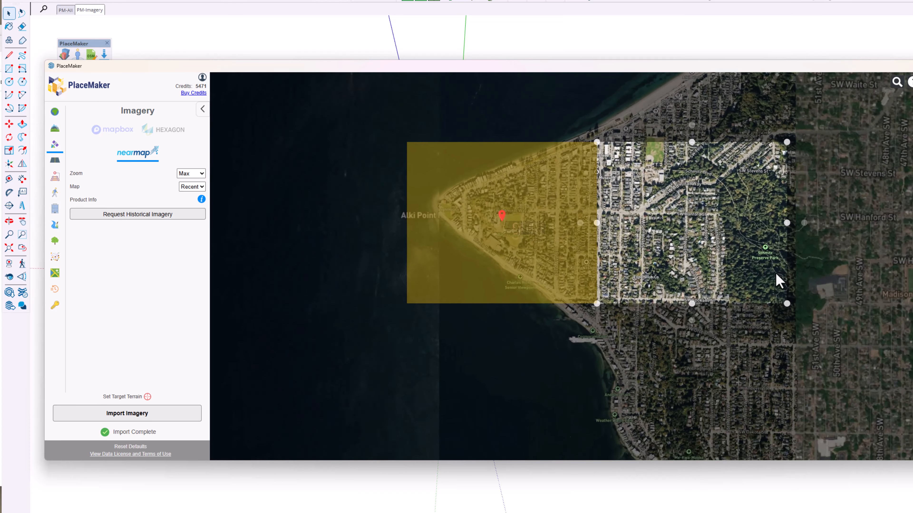
scroll(777, 280, "up", 1)
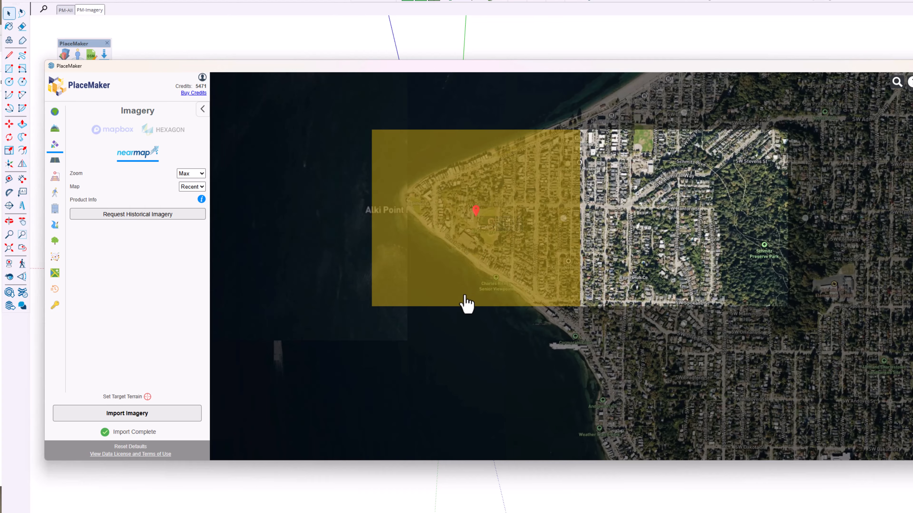
left_click(479, 284)
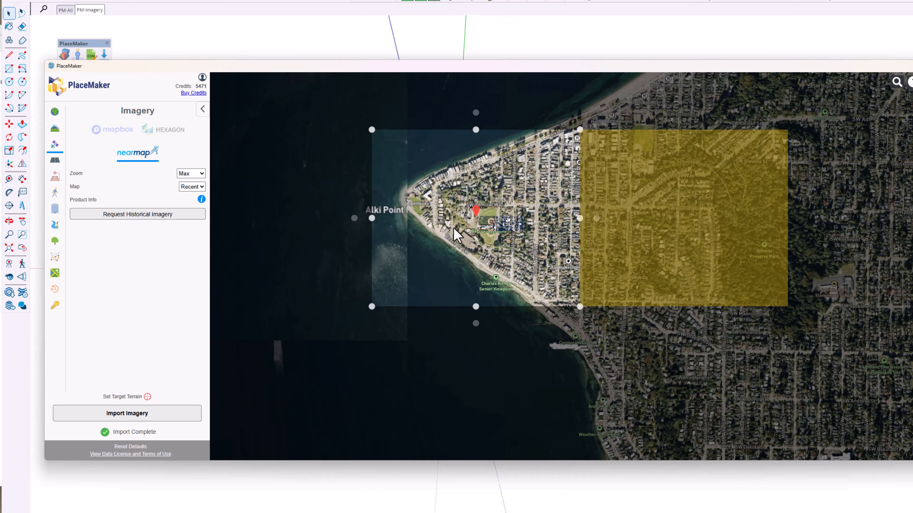
left_click(679, 255)
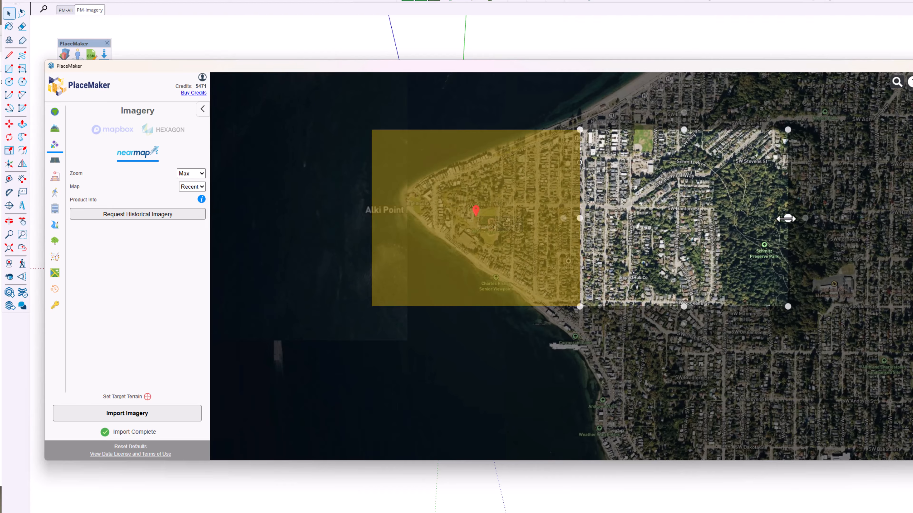
left_click_drag(786, 219, 693, 222)
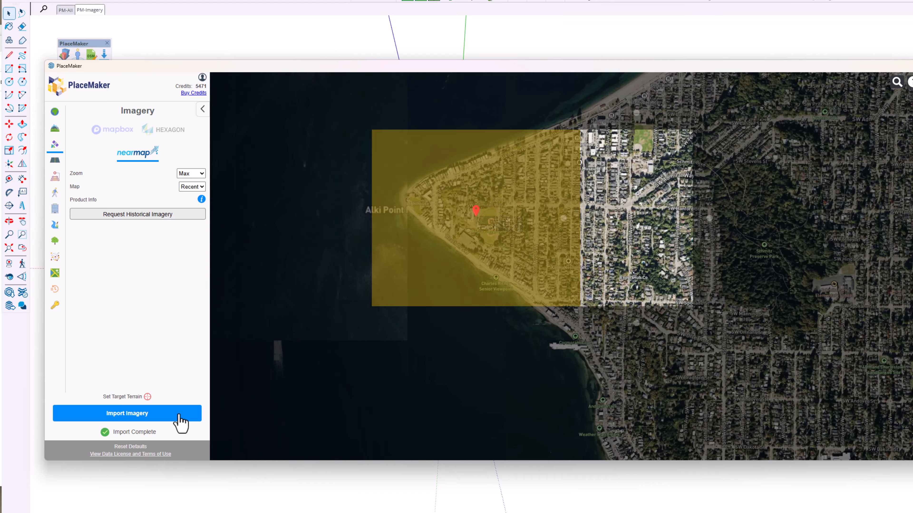
Request Nearmap imagery for the eastern region, preview tiles near 59th Ave SW, and confirm the order
left_click(154, 417)
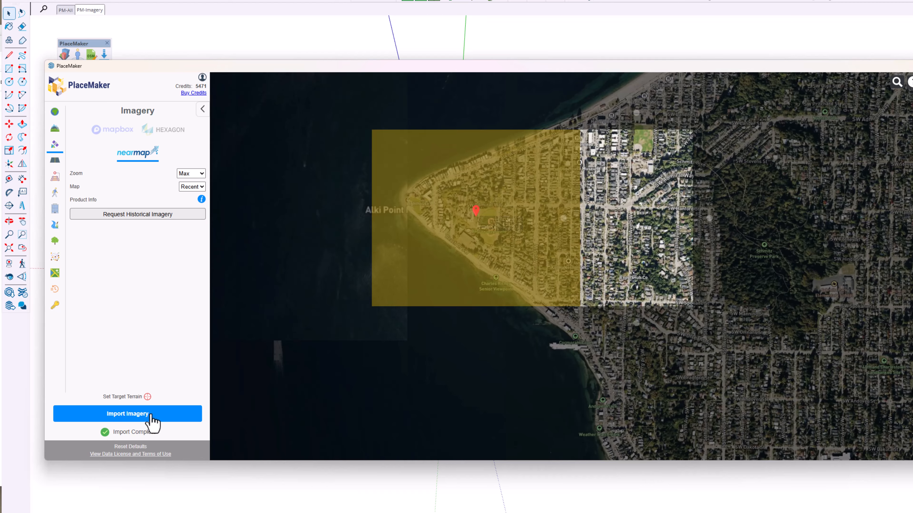
scroll(525, 241, "up", 5)
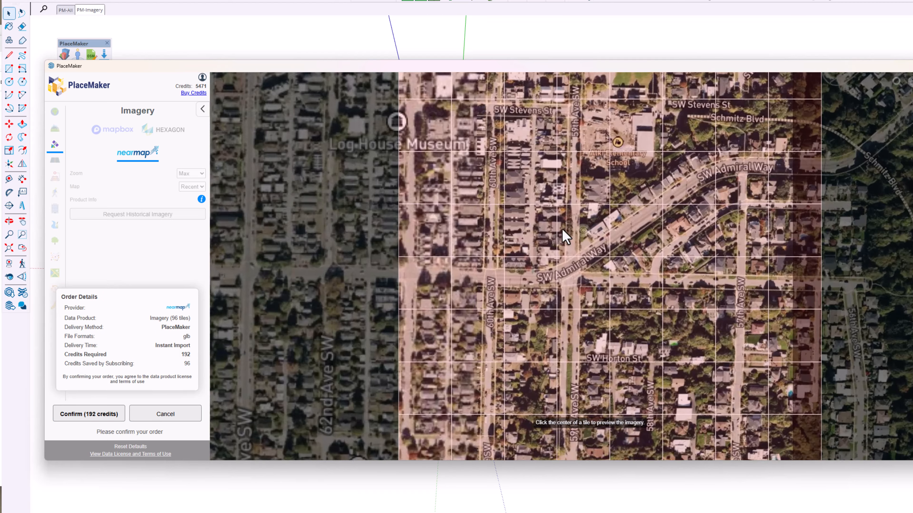
scroll(524, 236, "up", 1)
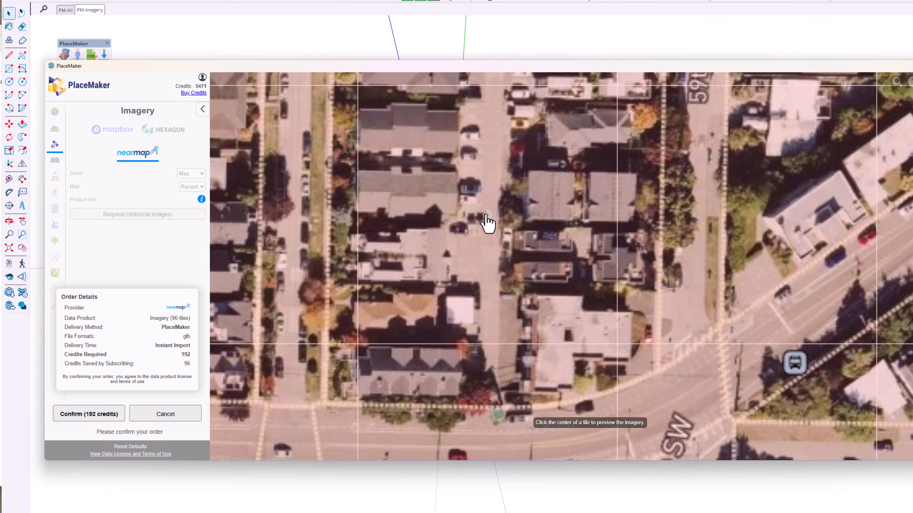
scroll(586, 292, "up", 4)
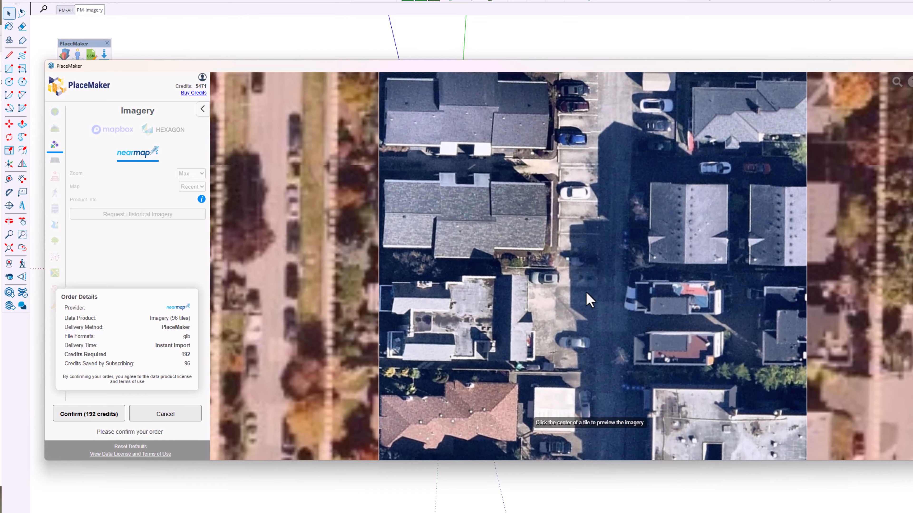
scroll(588, 293, "down", 5)
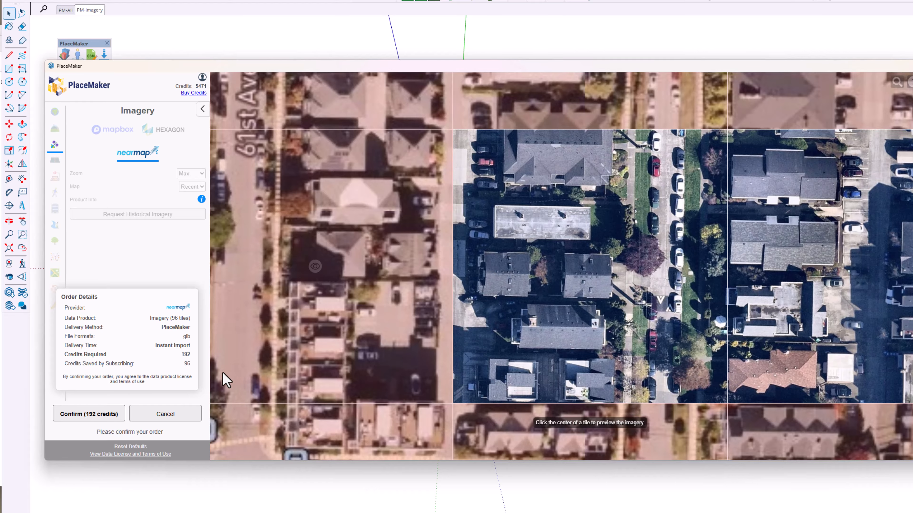
left_click(110, 415)
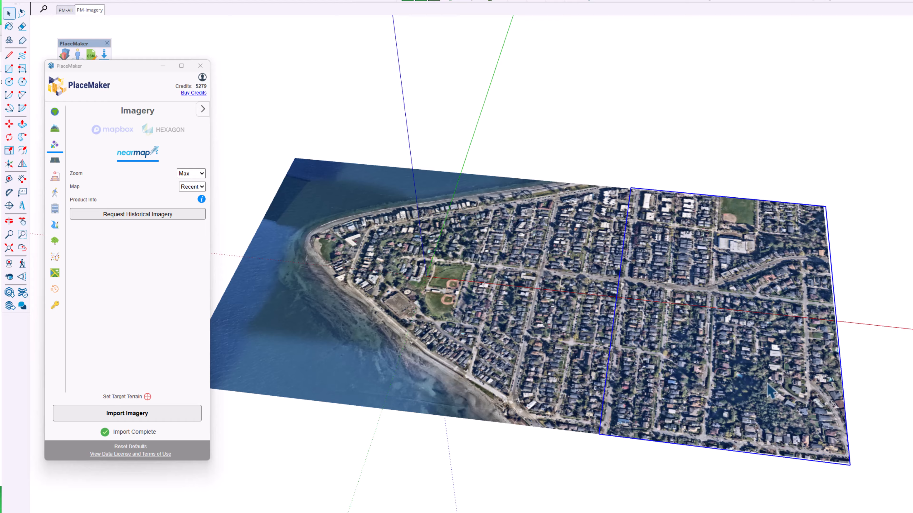
scroll(769, 374, "up", 2)
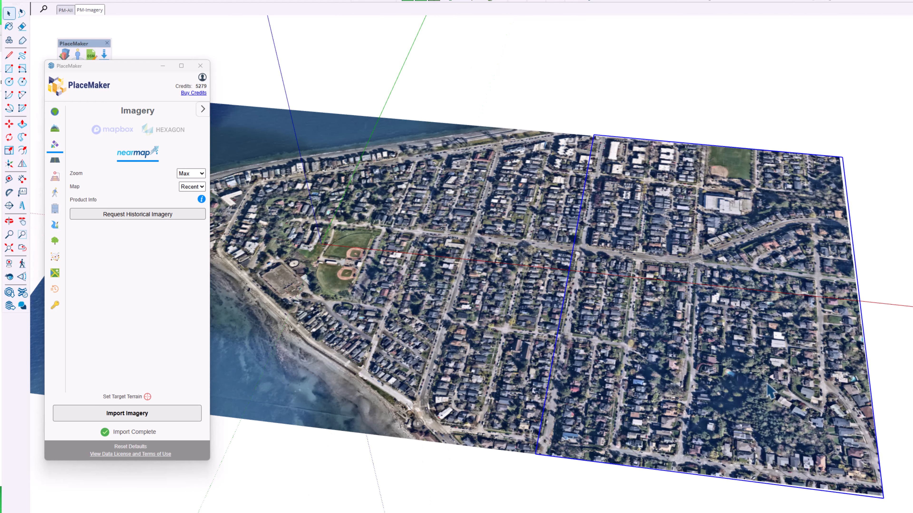
Examine the Alki Point imagery and its adjoining eastern region together in the model
scroll(769, 374, "down", 3)
middle_click_drag(415, 382, 454, 349)
scroll(453, 348, "up", 2)
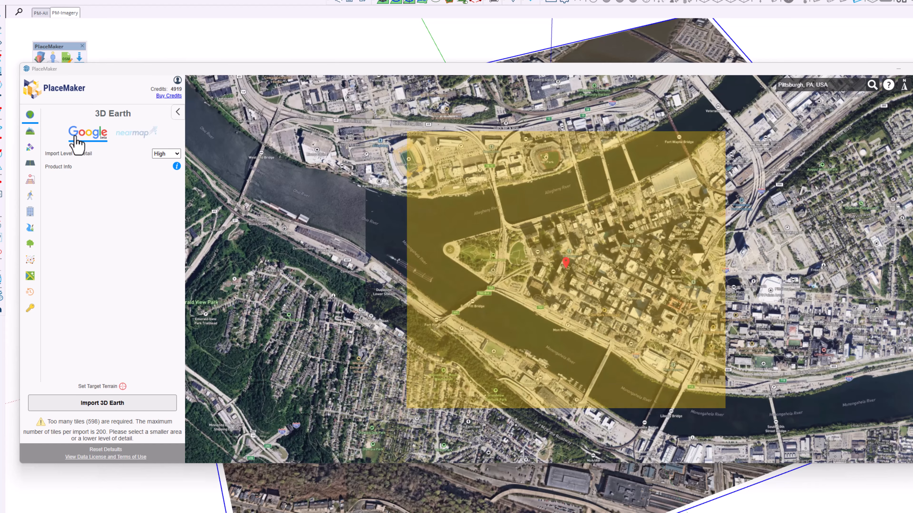
Try to import Google 3D Earth at High detail for a new Pittsburgh region spanning both stadiums, the Point and downtown
left_click(134, 143)
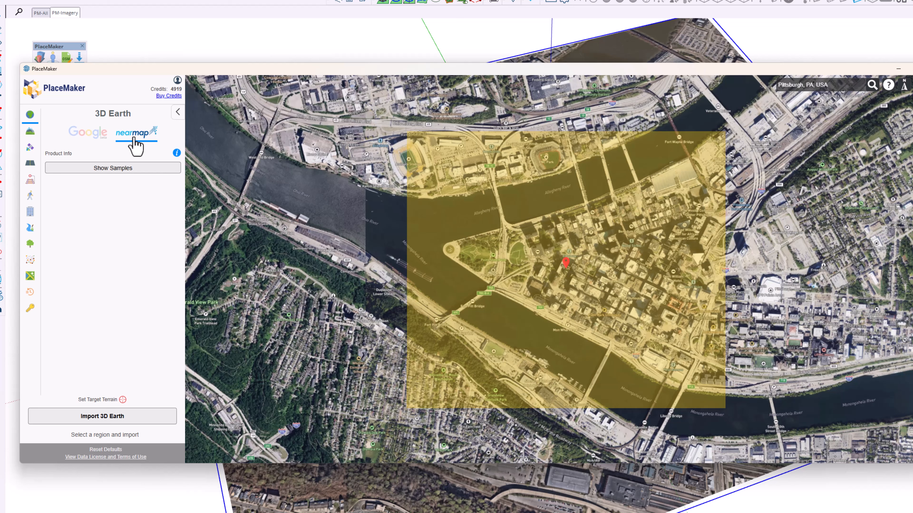
left_click(83, 143)
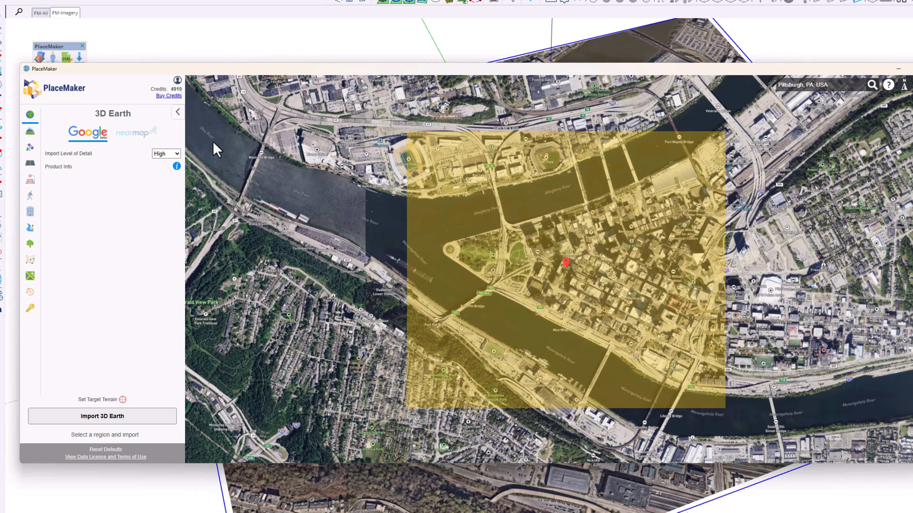
right_click(539, 229)
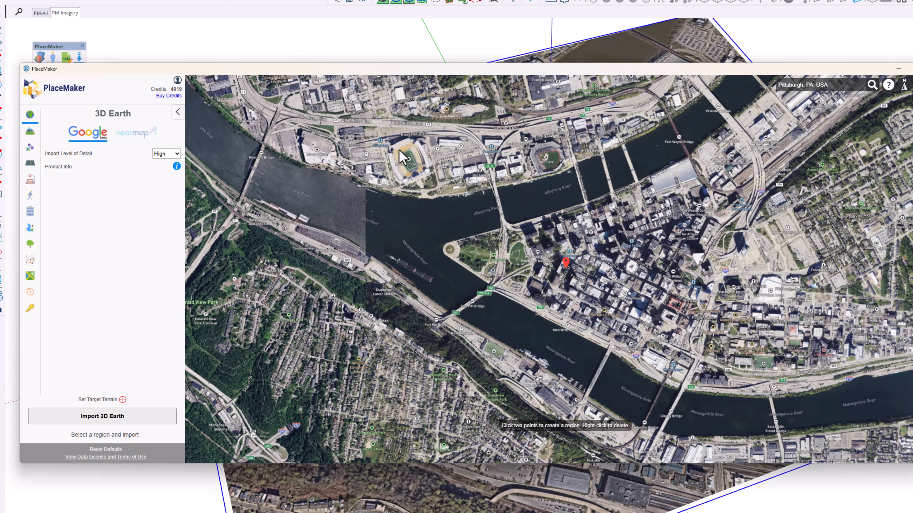
left_click(377, 132)
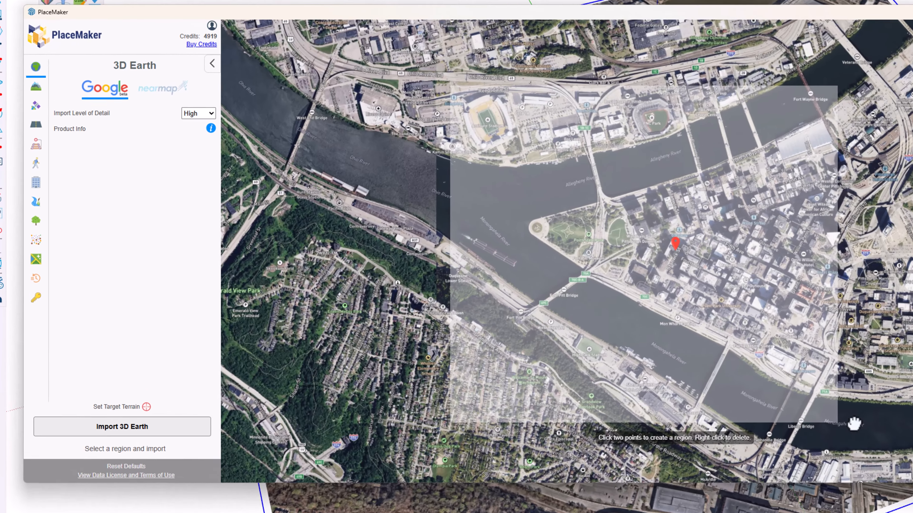
left_click(850, 424)
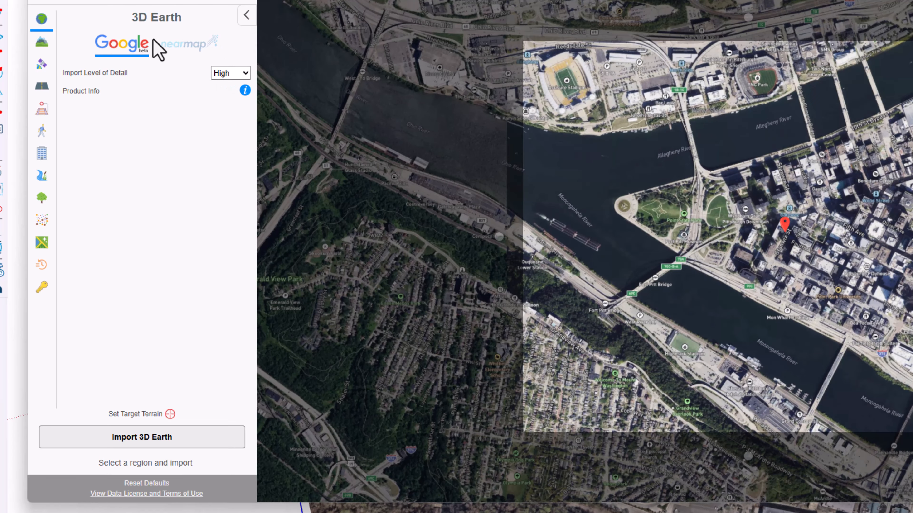
left_click(138, 443)
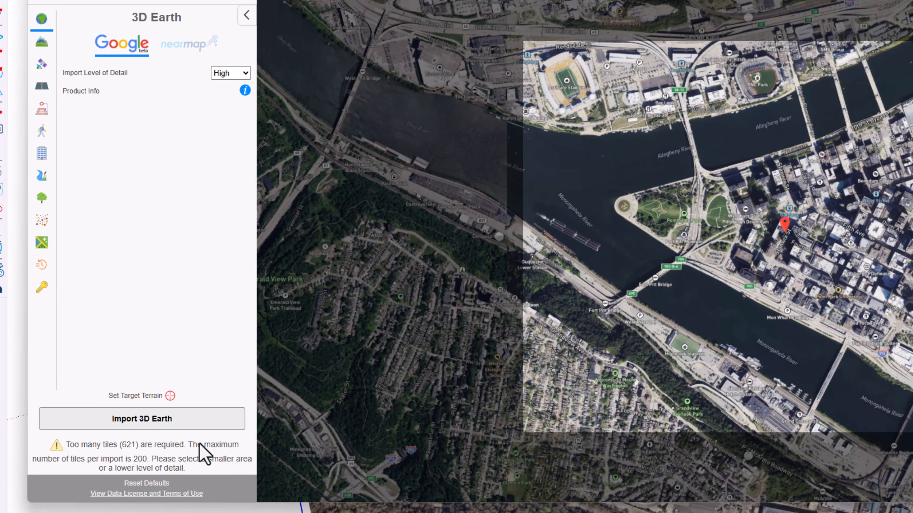
Shrink the Pittsburgh region by moving its southeast corner up to downtown, and delete the region
mouse_move(738, 332)
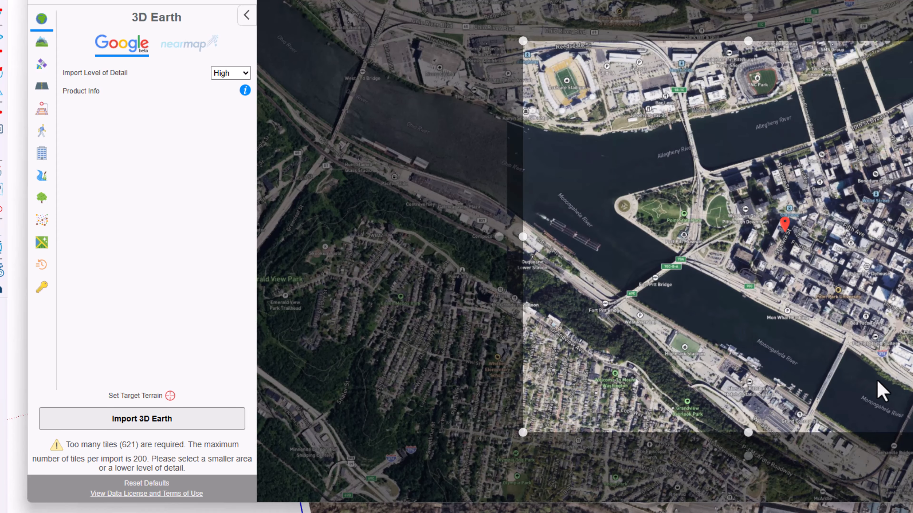
left_click_drag(749, 433, 862, 312)
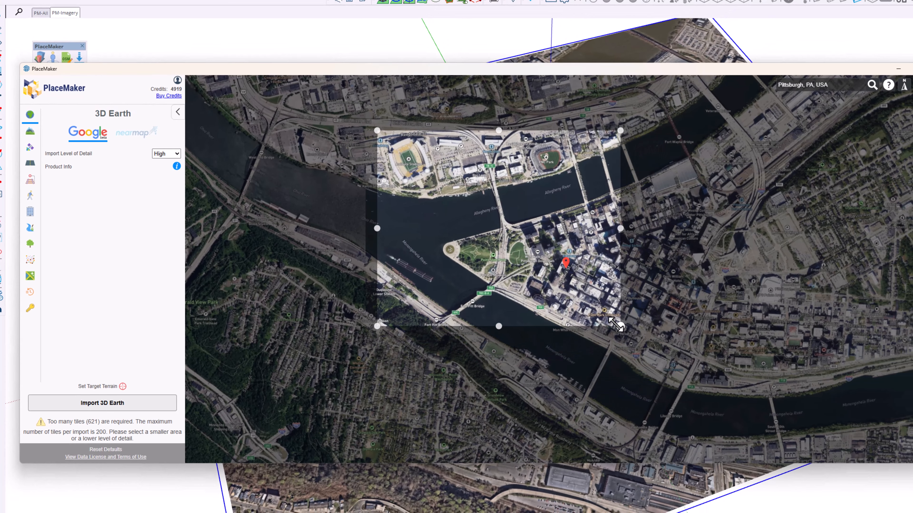
left_click_drag(615, 325, 600, 311)
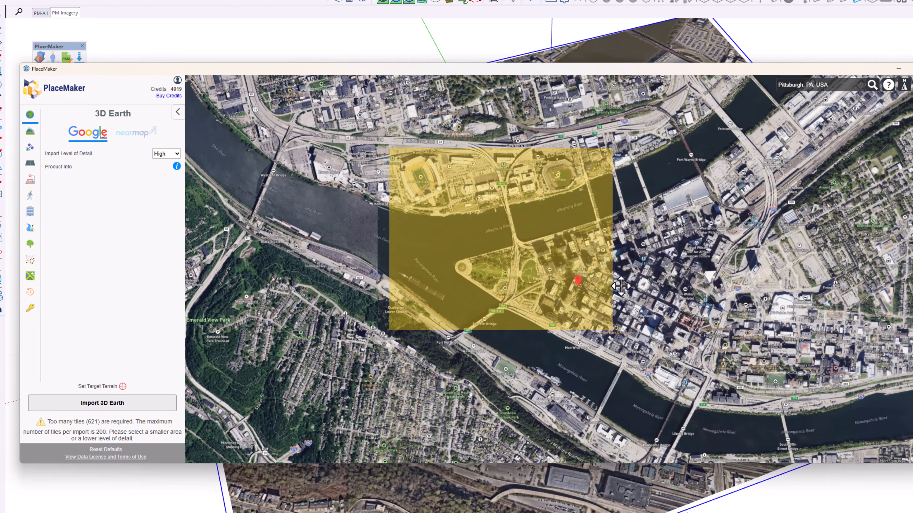
right_click(569, 298)
Draw a trial region over the downtown blocks east of the Point, and delete it
left_click(535, 241)
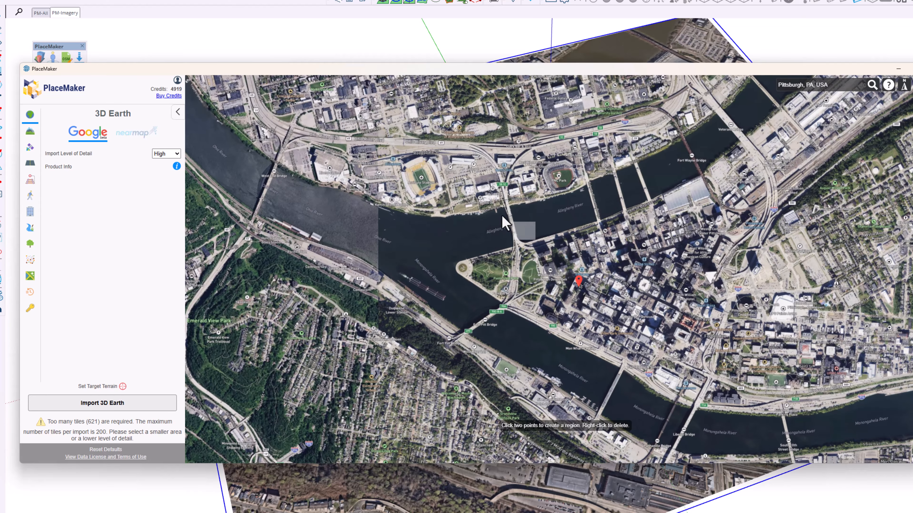
left_click(663, 342)
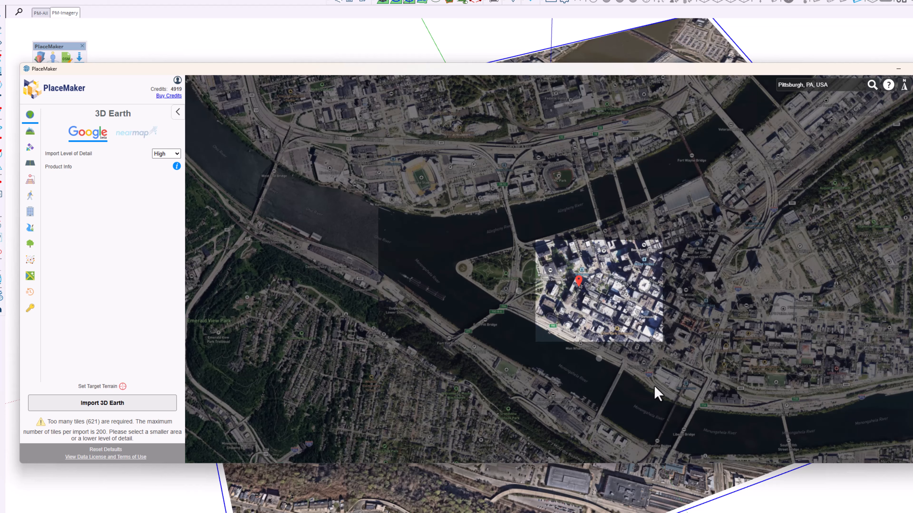
left_click(706, 327)
left_click(625, 322)
left_click(679, 312)
left_click(641, 326)
right_click(644, 332)
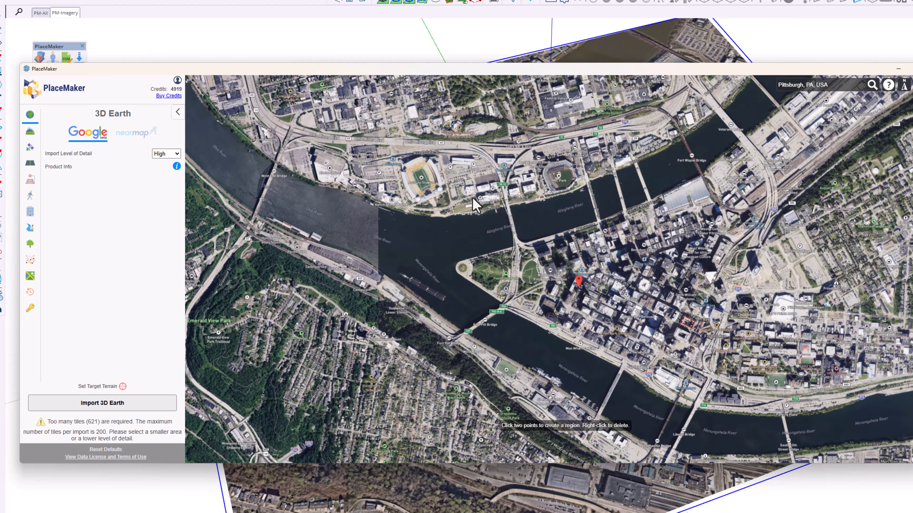
Draw a region covering the Point and western downtown, and import its Google 3D mesh at High detail after previewing it
left_click(453, 198)
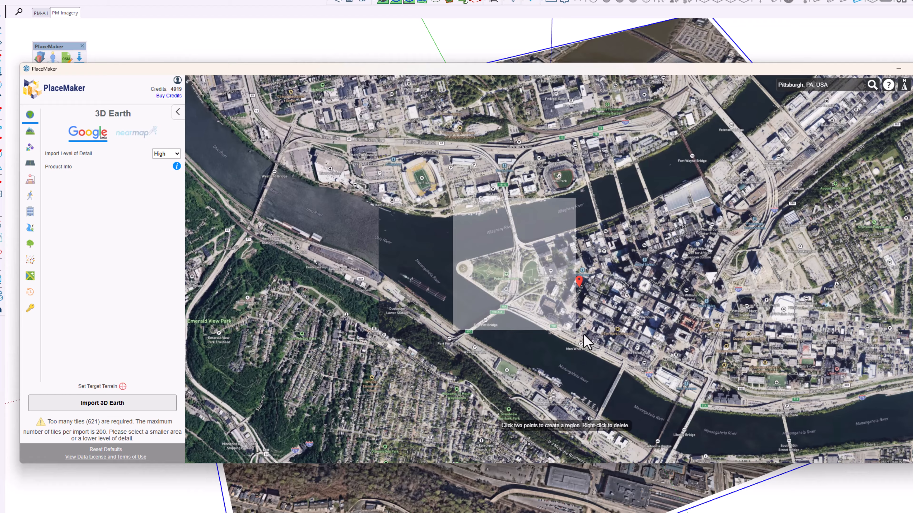
left_click(602, 345)
left_click(100, 408)
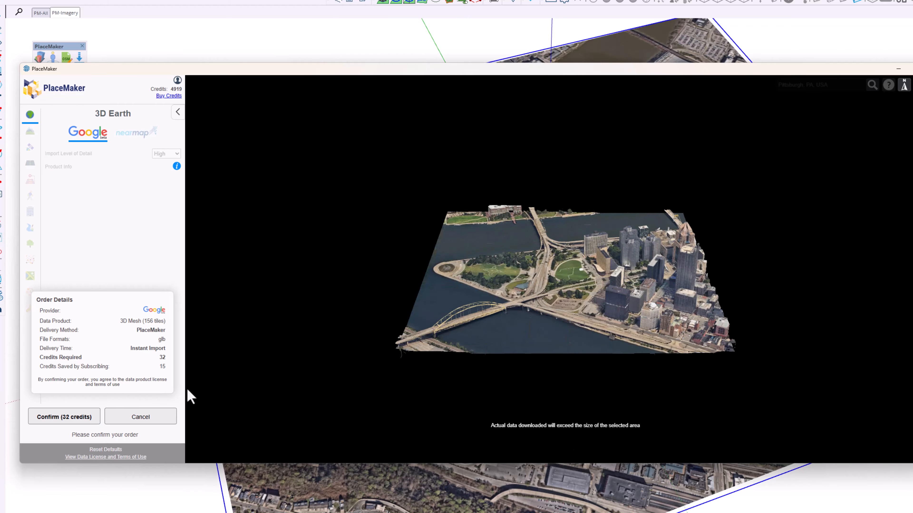
scroll(616, 286, "up", 3)
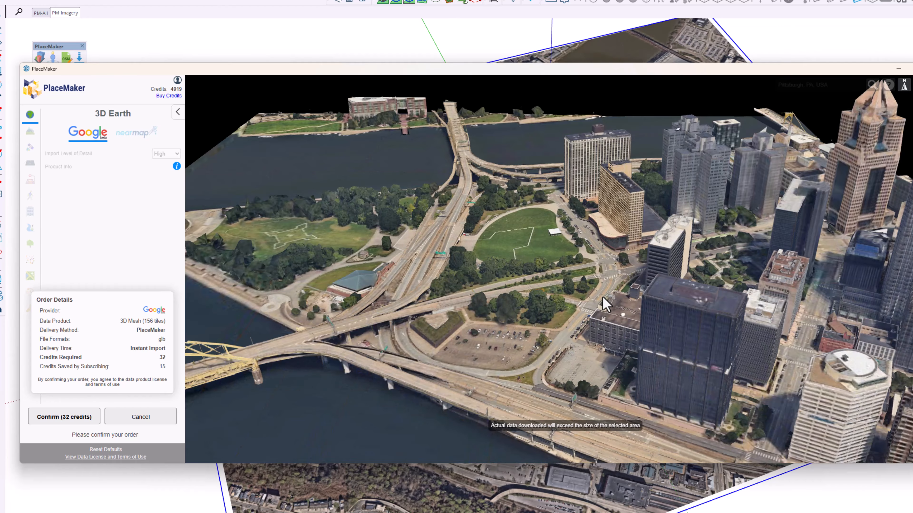
middle_click_drag(599, 297, 580, 302)
left_click(95, 420)
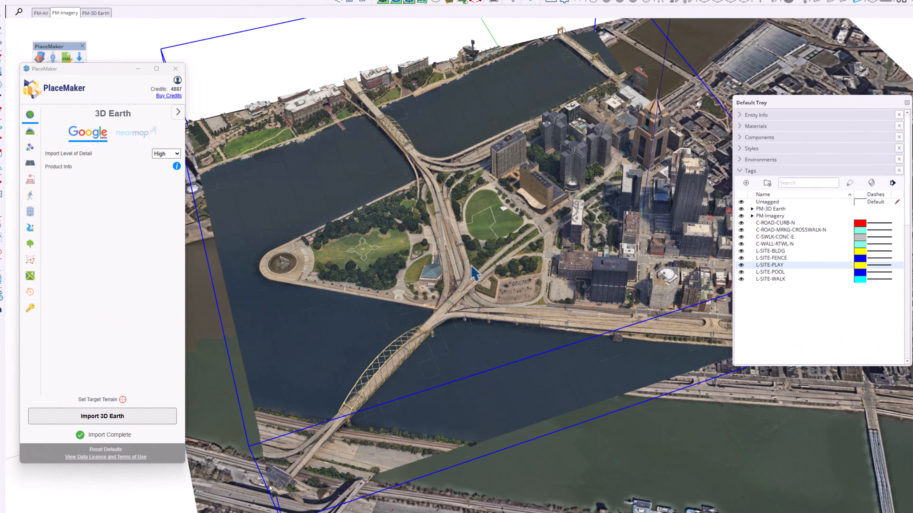
Hide the PM-Imagery tag so only the 3D mesh shows, and move the tray out of the way
middle_click_drag(475, 299, 669, 162)
scroll(525, 187, "up", 5)
scroll(528, 195, "up", 3)
mouse_move(528, 195)
middle_mouse_down()
mouse_move(617, 203)
mouse_move(522, 279)
middle_mouse_up()
scroll(606, 302, "down", 6)
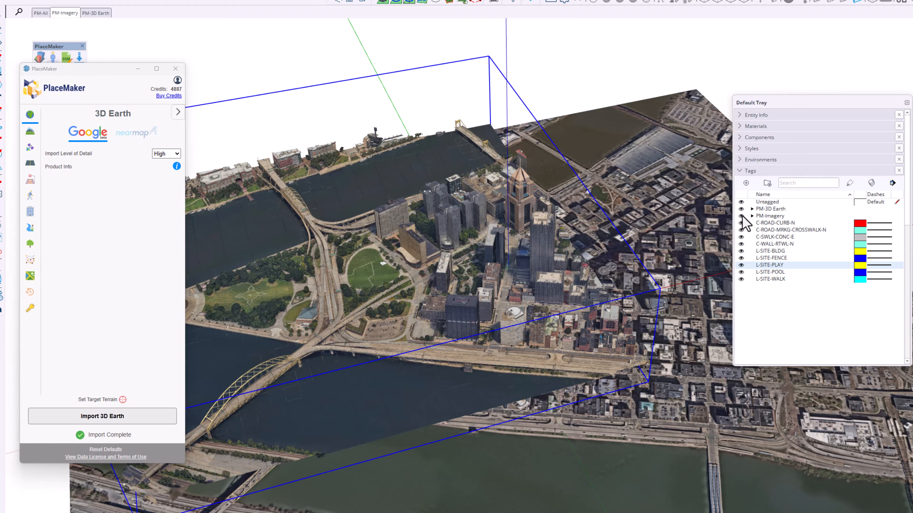
left_click(741, 216)
left_click_drag(801, 101, 0, 113)
Examine the imported 3D mesh around the downtown towers up close and as a whole
scroll(562, 329, "up", 6)
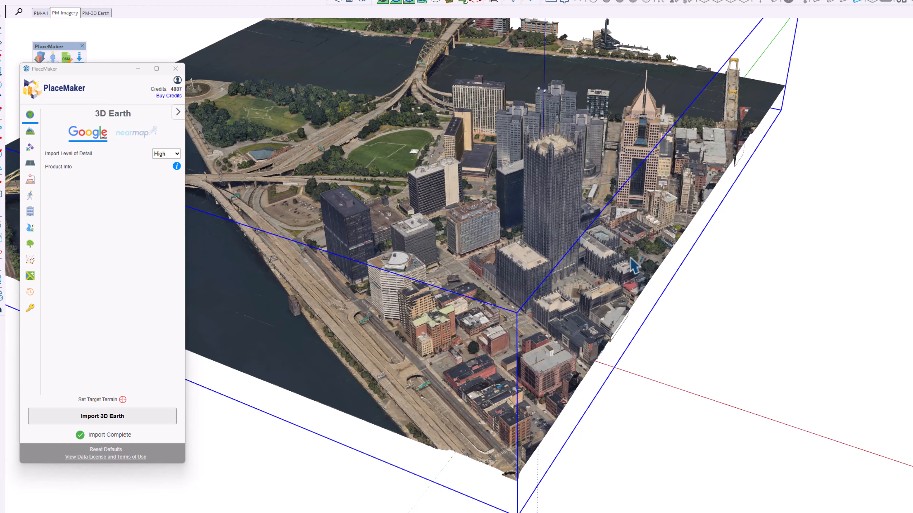
middle_click_drag(631, 259, 669, 321)
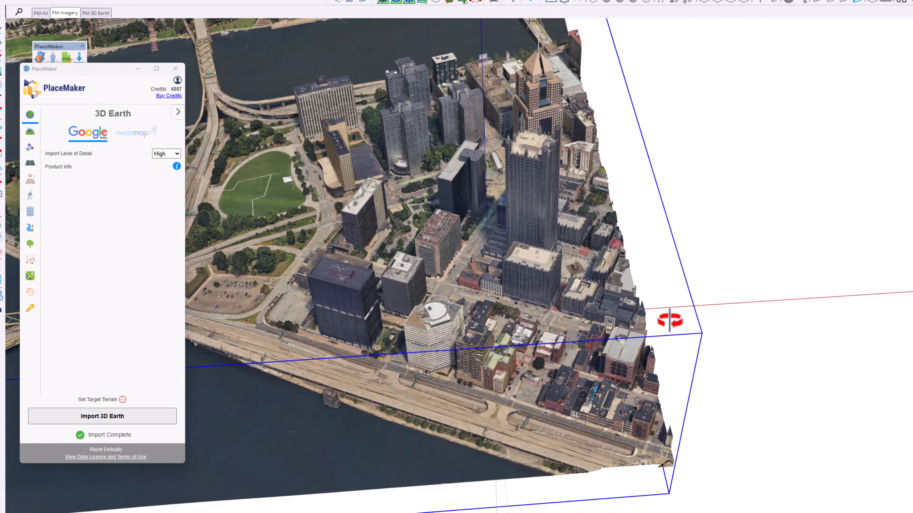
scroll(484, 290, "down", 3)
middle_click_drag(480, 292, 577, 251, "shift")
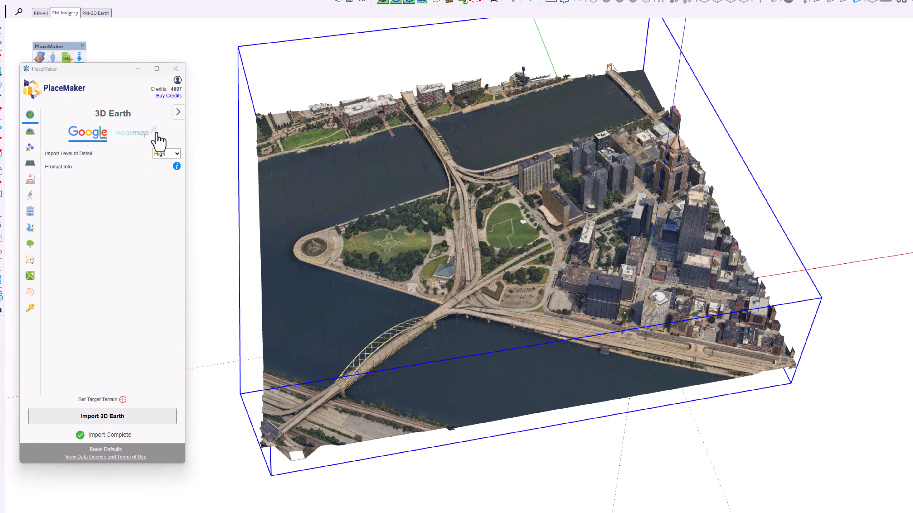
Add an equal-sized adjoining region east of the Point region and import its Google 3D mesh at High detail
left_click(178, 111)
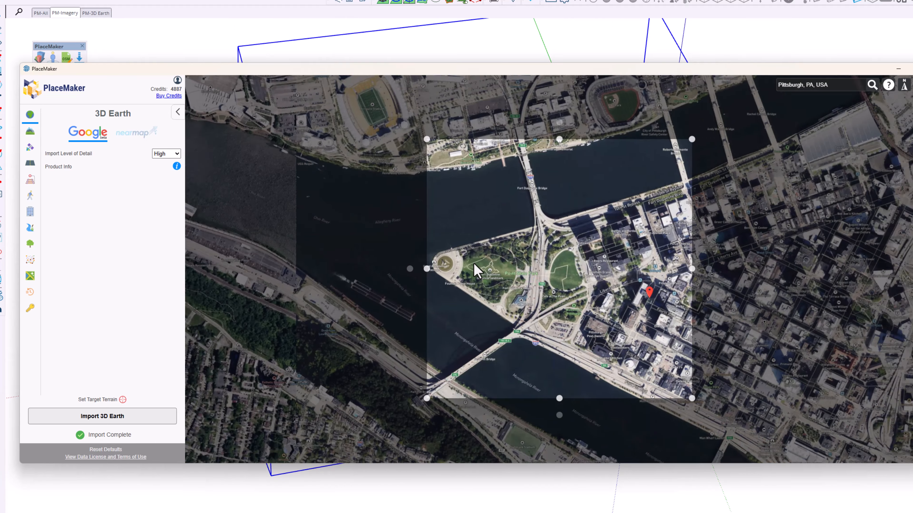
scroll(474, 270, "down", 2)
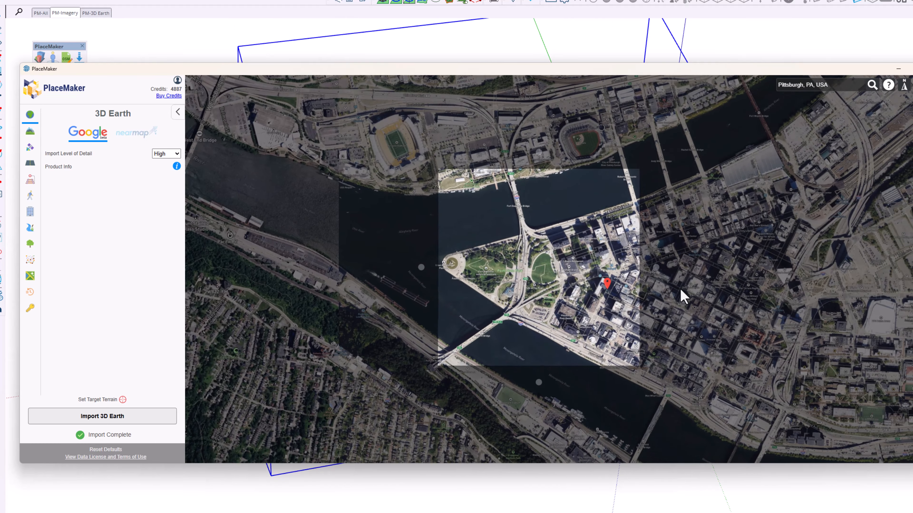
left_click(655, 270)
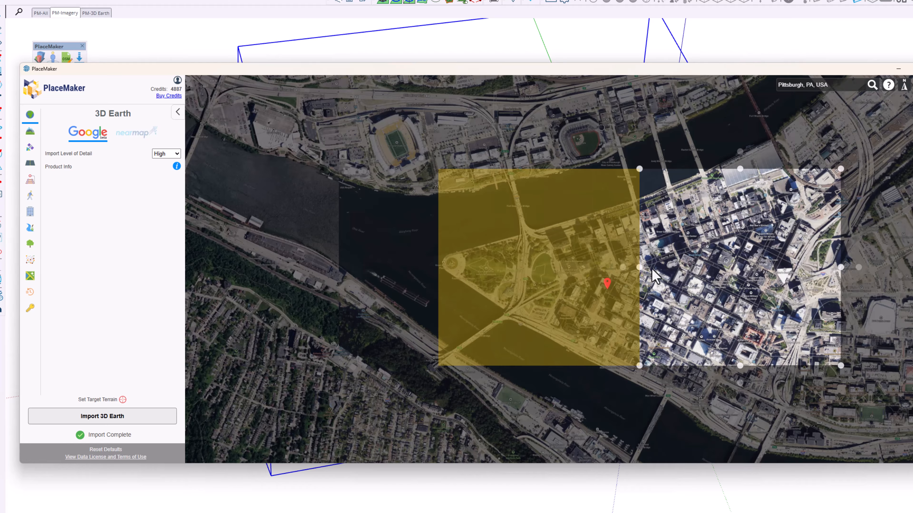
scroll(639, 272, "down", 2)
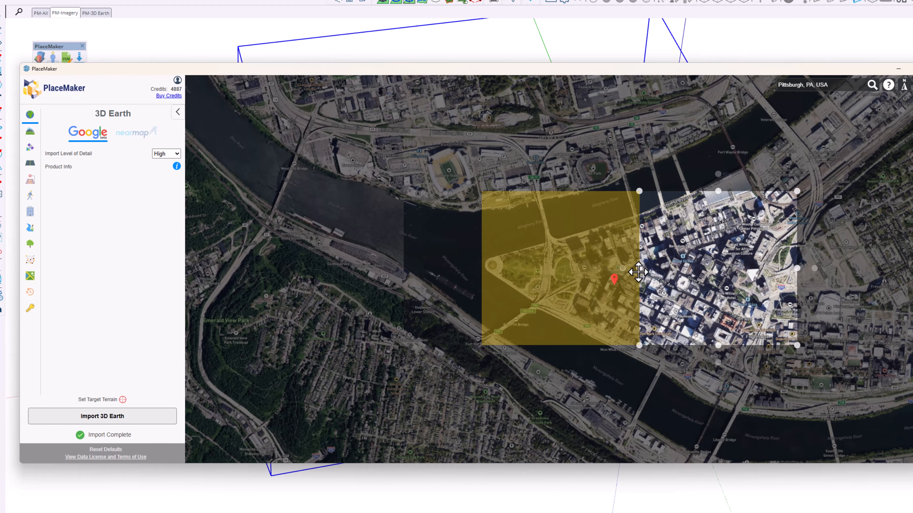
left_click(134, 420)
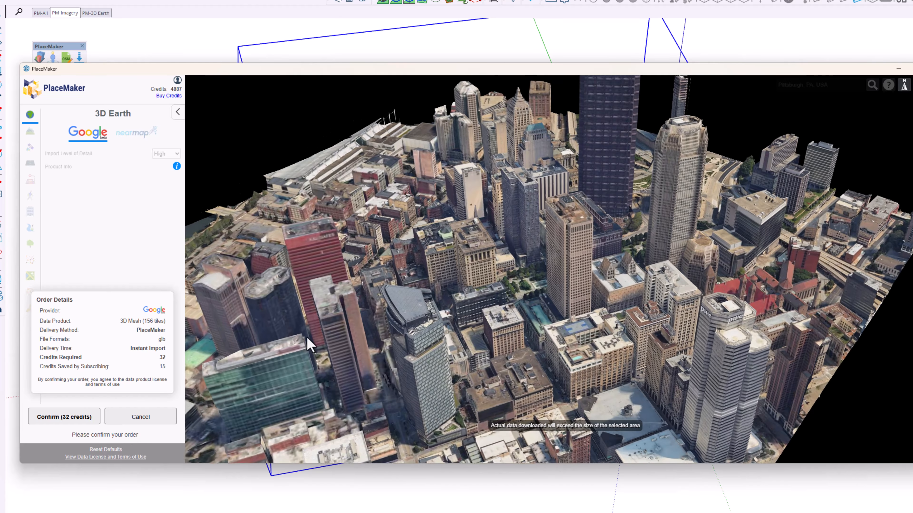
left_click(65, 417)
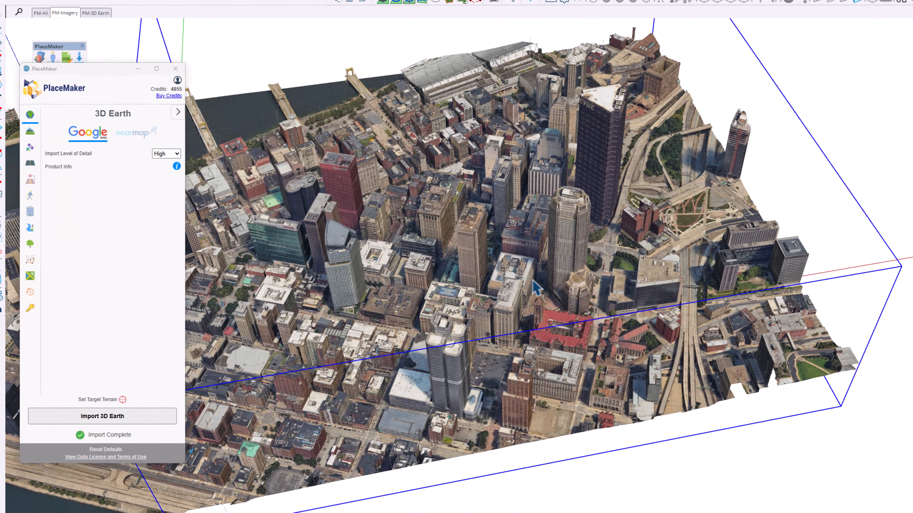
Examine the skyscrapers in the eastern mesh up close and how it joins the Point mesh
middle_click_drag(532, 281, 813, 198)
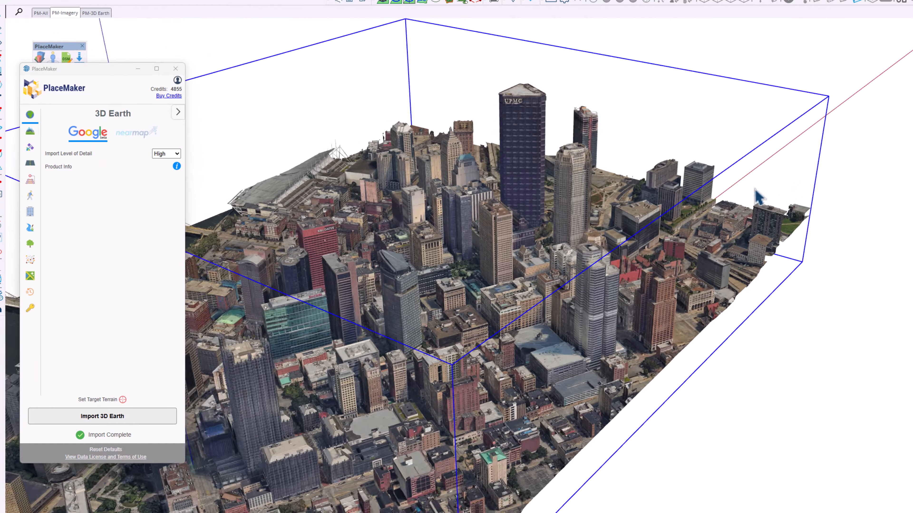
scroll(604, 230, "up", 4)
middle_click_drag(553, 266, 493, 256)
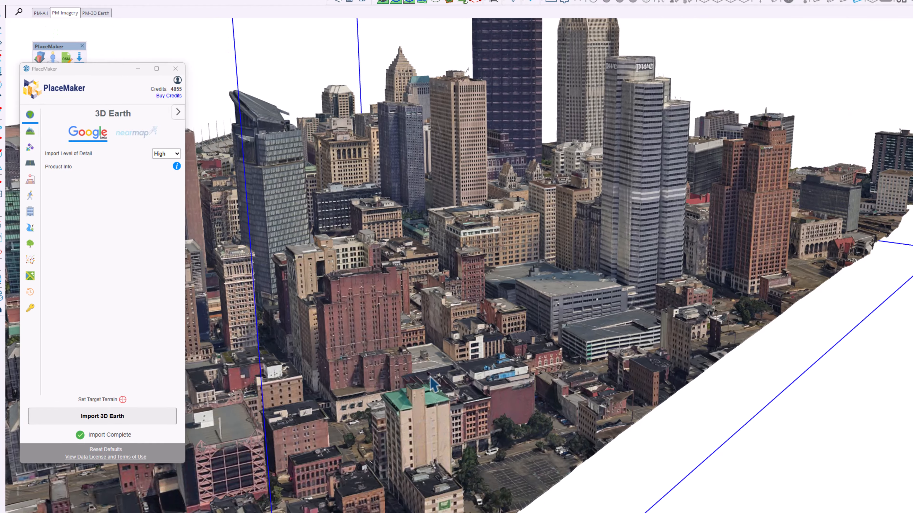
scroll(442, 382, "up", 3)
middle_click_drag(539, 286, 458, 321)
scroll(568, 302, "down", 6)
scroll(457, 321, "down", 3)
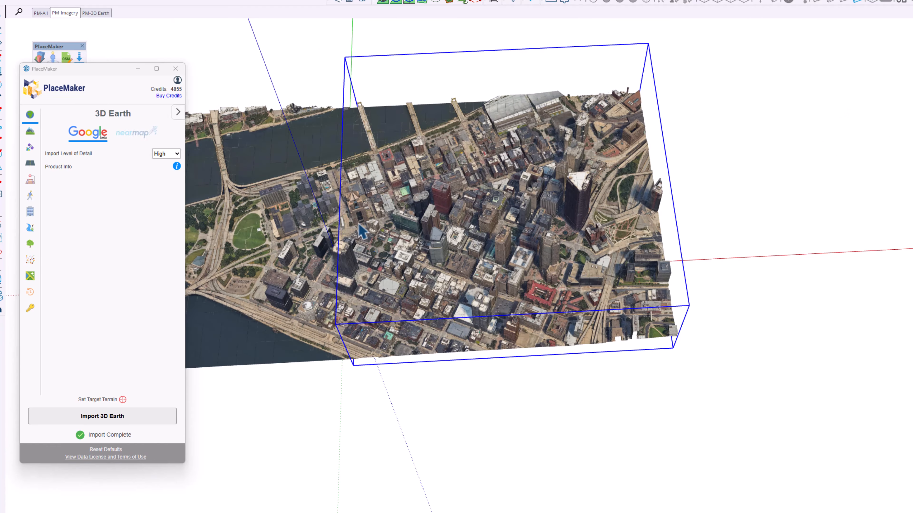
Add an equal-sized region adjoining the south side of the eastern downtown region and import its Google 3D mesh at High detail
left_click(178, 112)
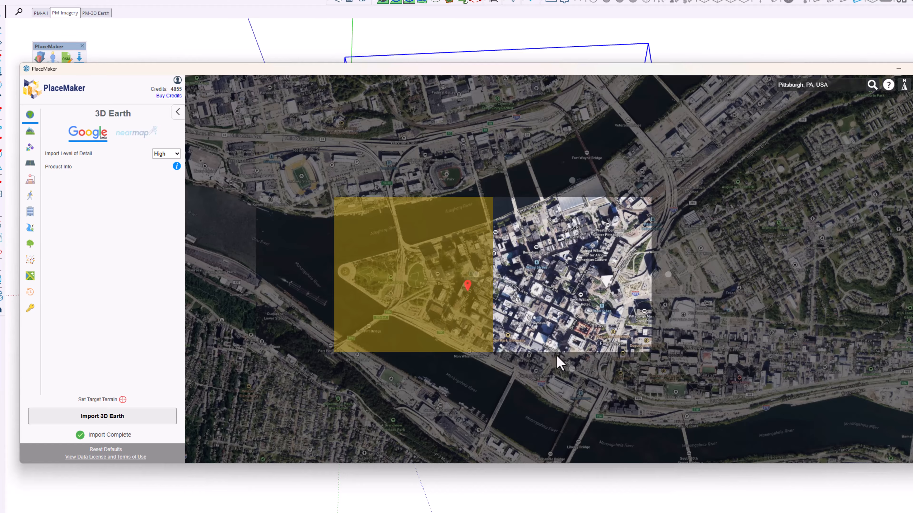
scroll(726, 256, "down", 2)
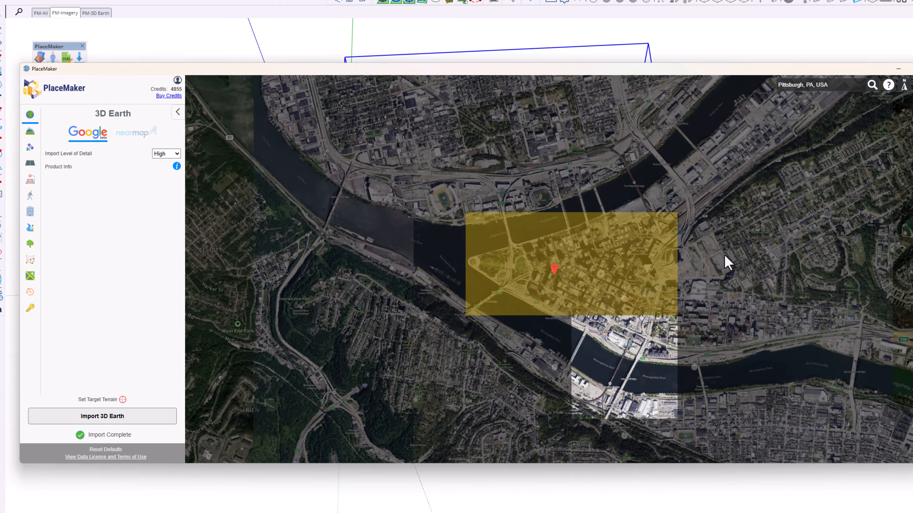
scroll(674, 432, "up", 2)
scroll(656, 289, "up", 2)
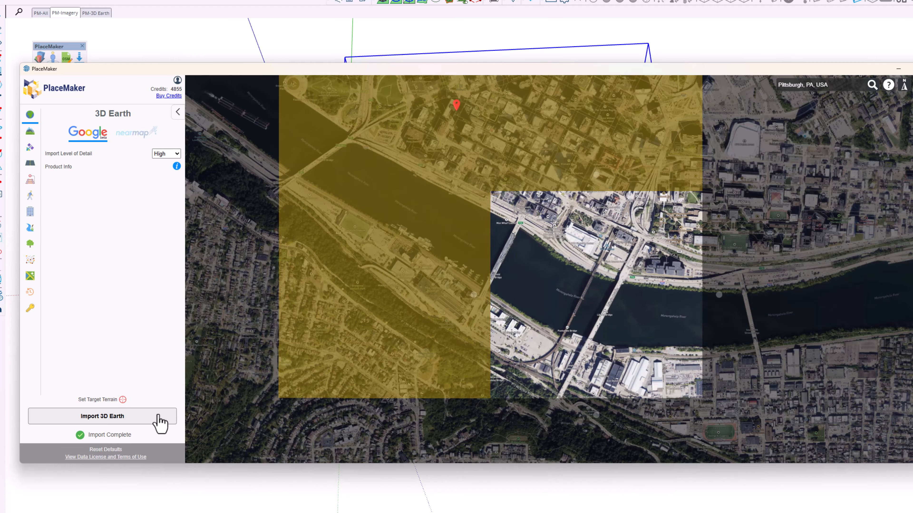
left_click(106, 422)
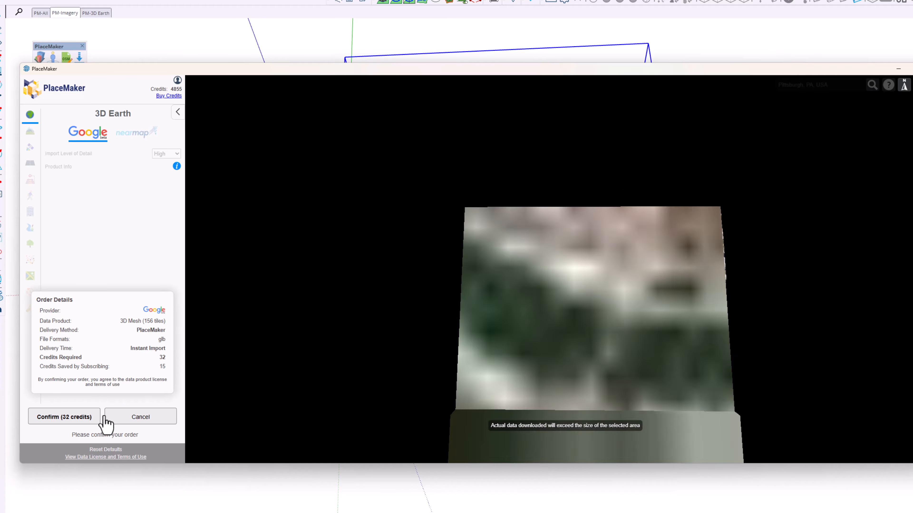
scroll(614, 296, "up", 10)
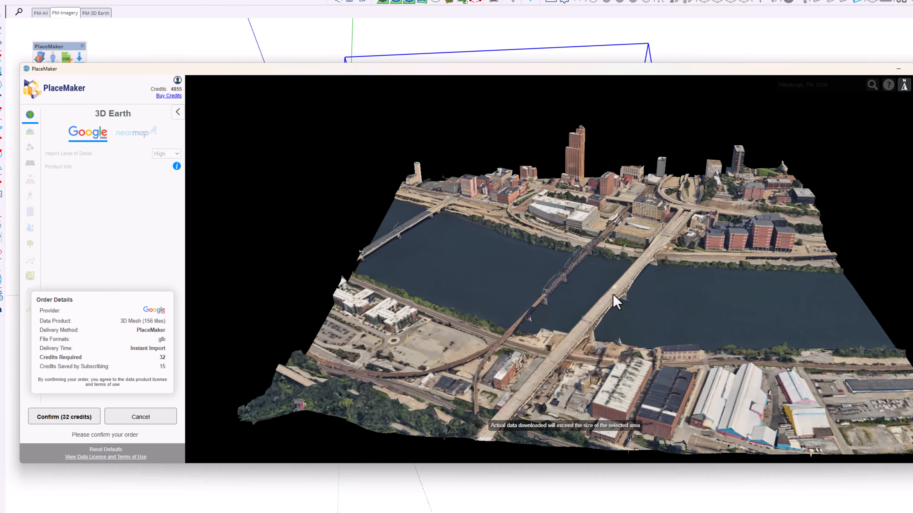
left_click_drag(562, 297, 656, 278)
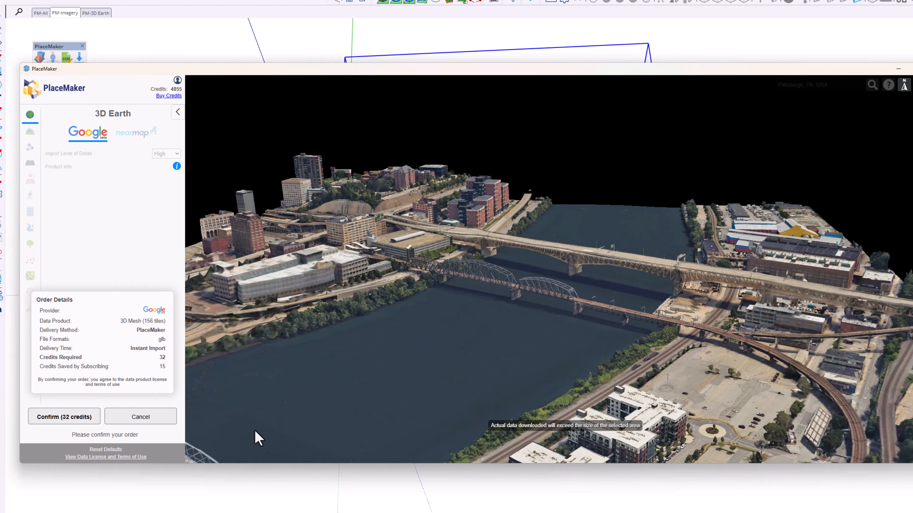
left_click(95, 418)
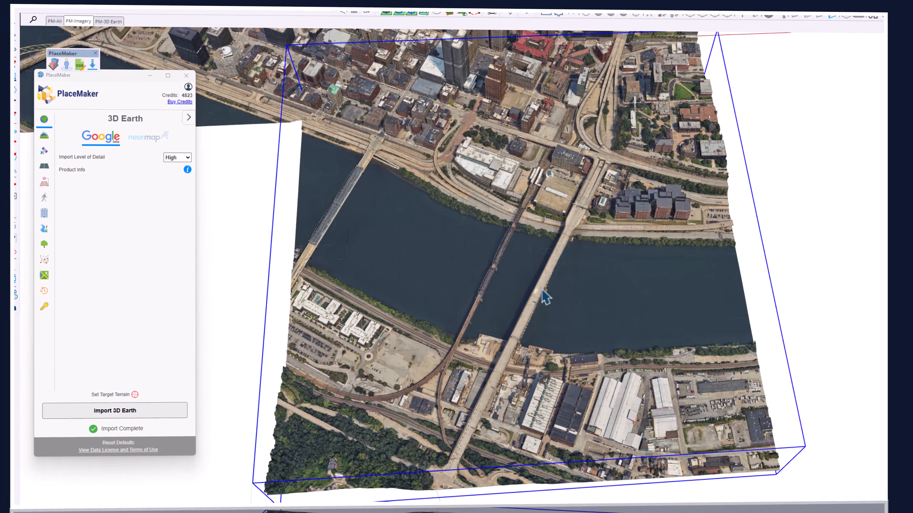
Set the 3D Earth import level of detail to Max after viewing the imported river bridges up close
middle_click_drag(544, 296, 399, 164)
scroll(492, 268, "up", 5)
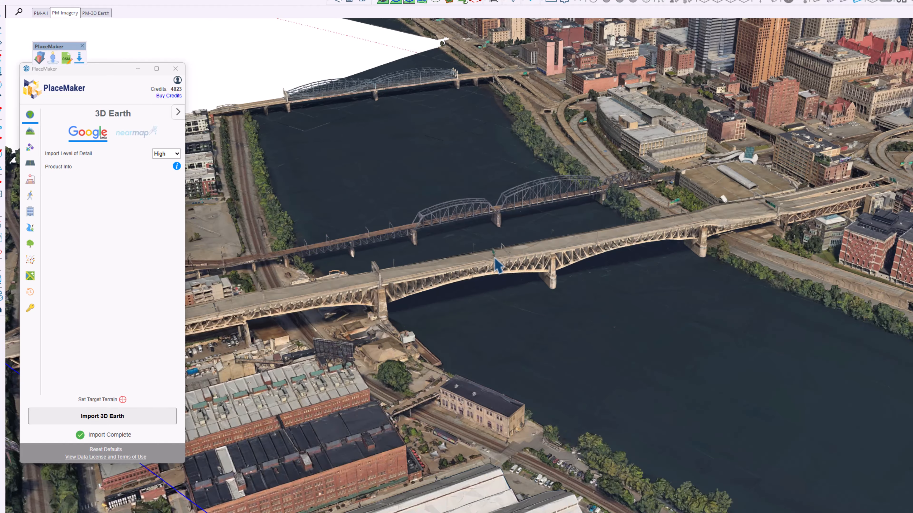
left_click(177, 154)
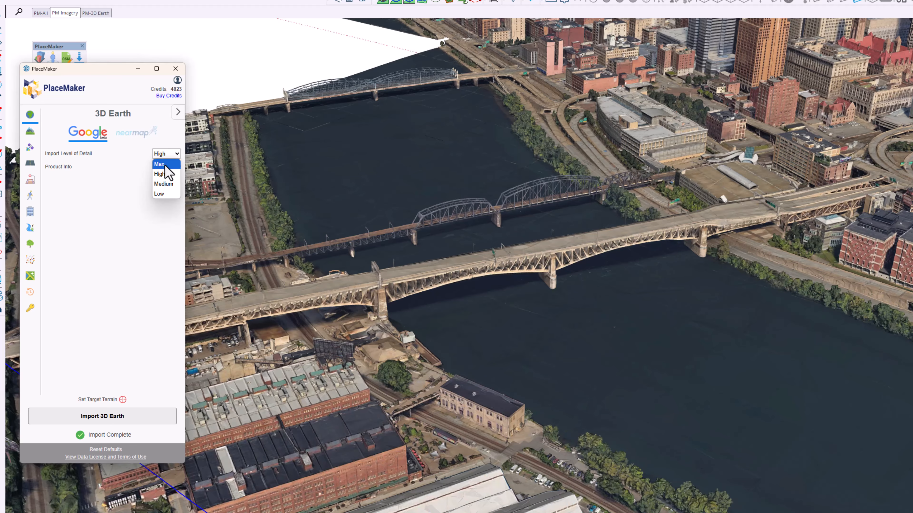
left_click(165, 166)
Show the hidden geometry of the bridge mesh to inspect its triangulation, and hide it again
middle_click_drag(609, 310, 732, 345)
key("shift+h")
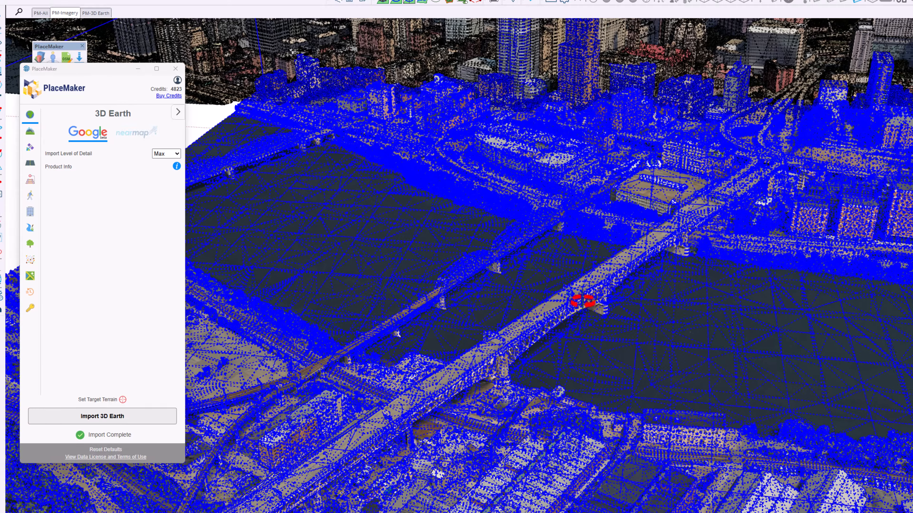
scroll(589, 301, "down", 3)
key("alt+h")
scroll(587, 343, "up", 4)
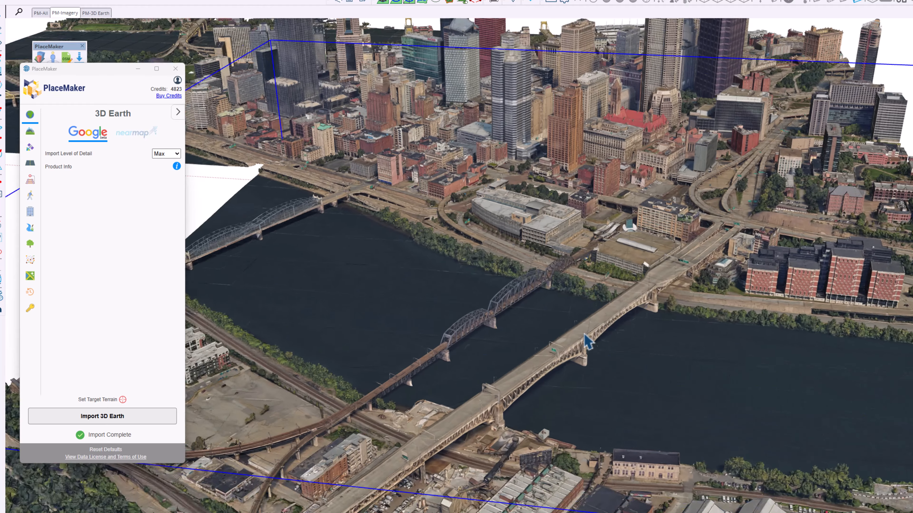
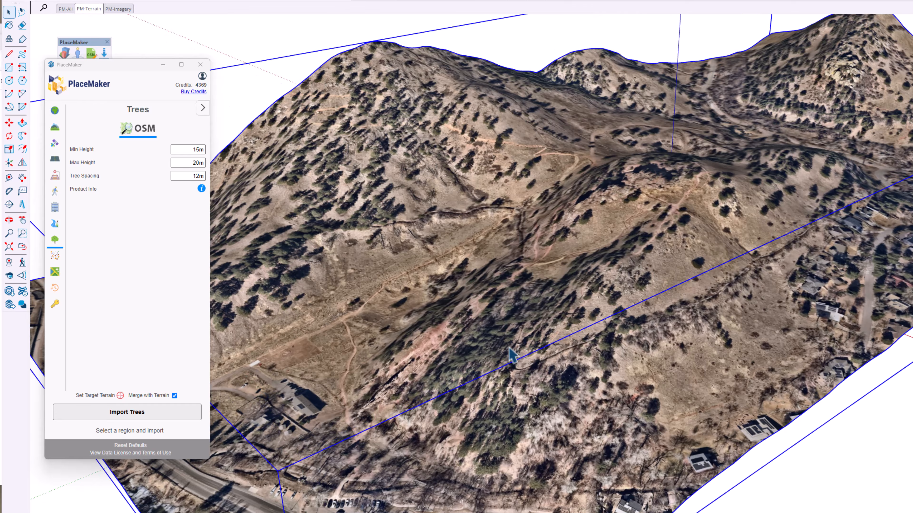
Import OSM trees over the whole Boulder hillside region, merged with the terrain, using 15 to 20 m heights and 12 m spacing
mouse_move(507, 352)
middle_mouse_down()
mouse_move(597, 331)
mouse_move(506, 325)
middle_mouse_up()
scroll(506, 325, "down", 5)
mouse_move(657, 351)
middle_mouse_down()
mouse_move(626, 381)
mouse_move(593, 374)
middle_mouse_up()
mouse_move(825, 350)
middle_mouse_down()
mouse_move(597, 347)
mouse_move(523, 313)
mouse_move(561, 301)
mouse_move(473, 279)
middle_mouse_up()
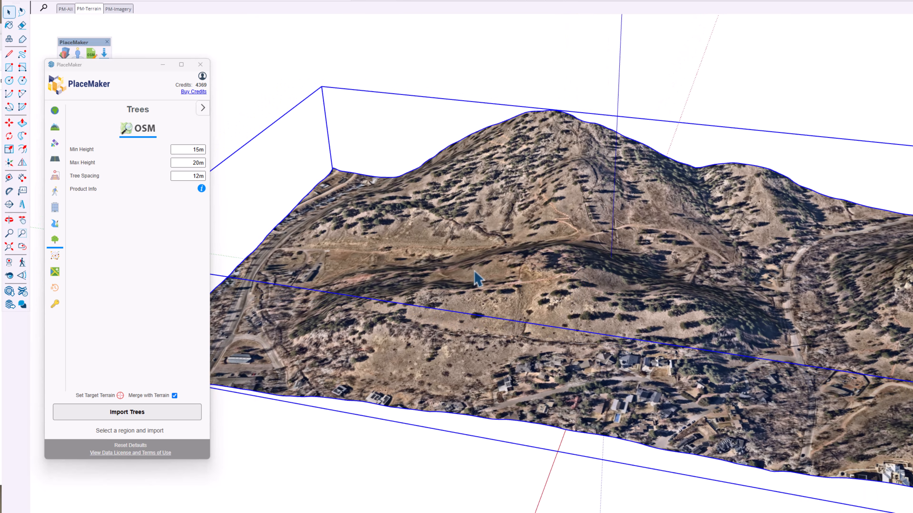
left_click(54, 246)
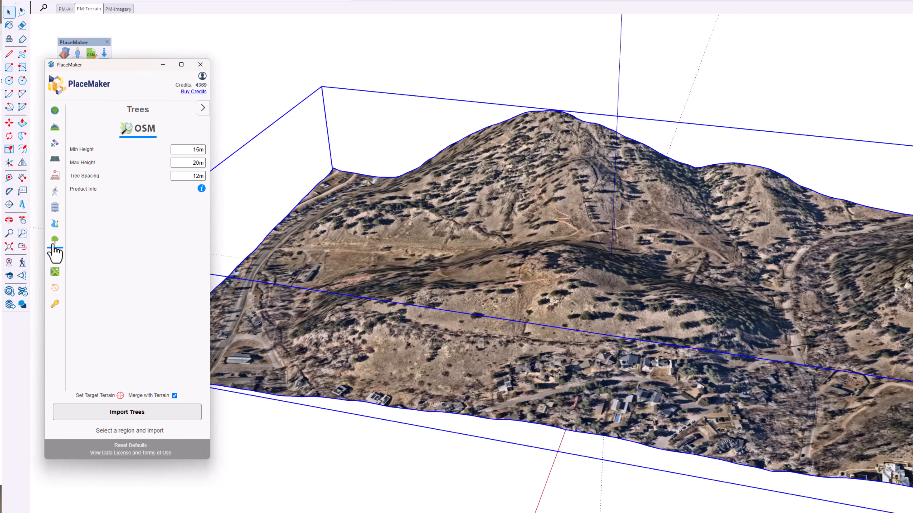
left_click(202, 108)
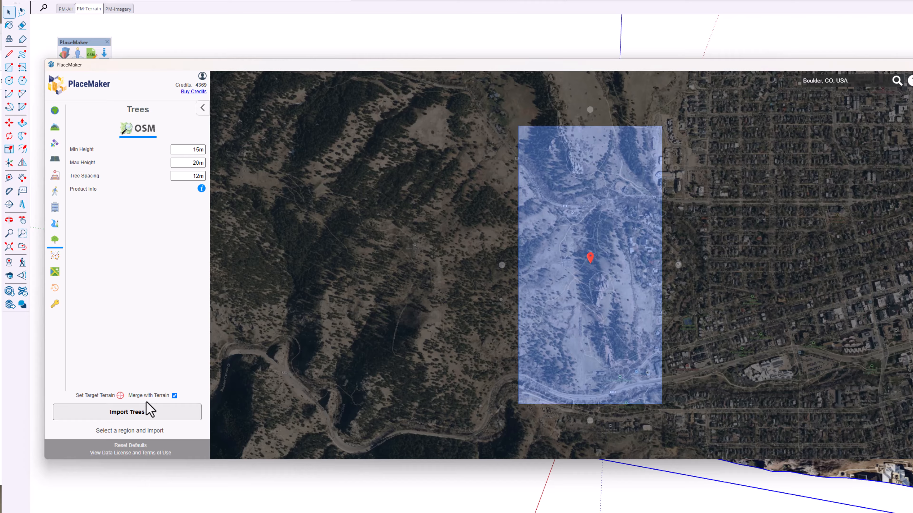
left_click(174, 395)
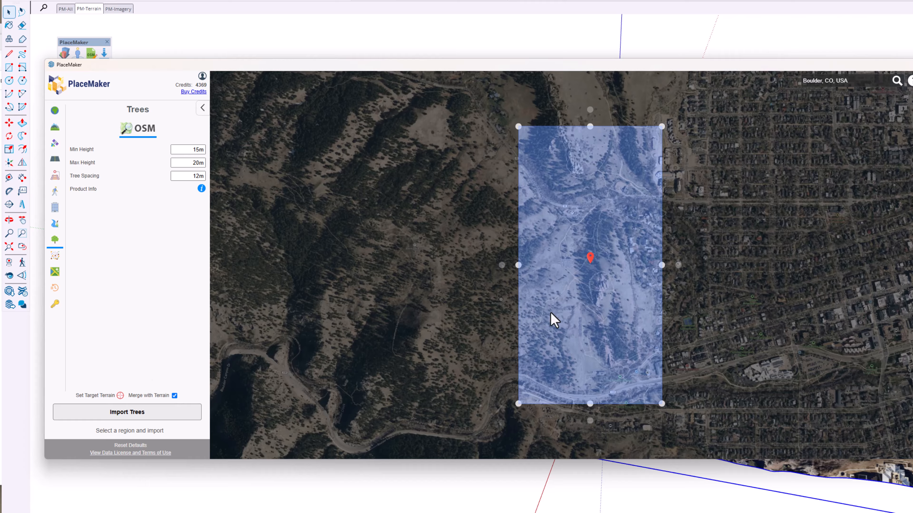
left_click(141, 418)
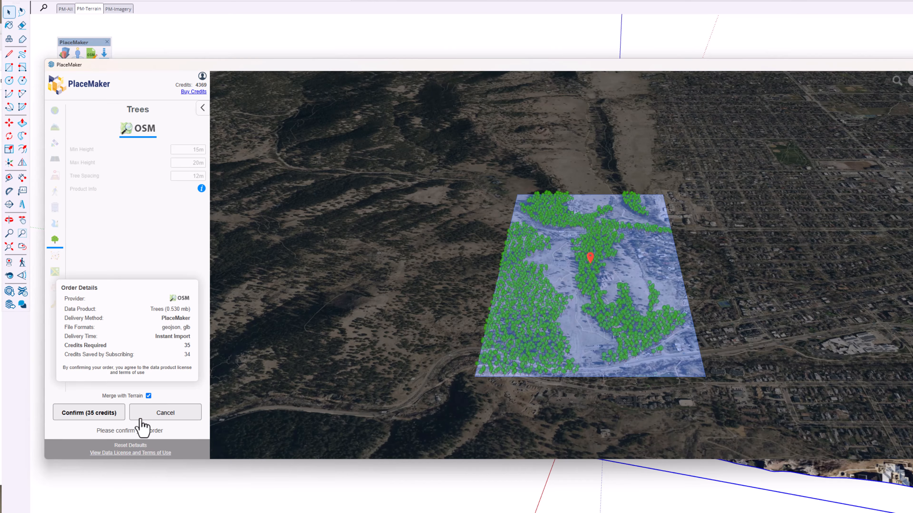
scroll(639, 331, "up", 5)
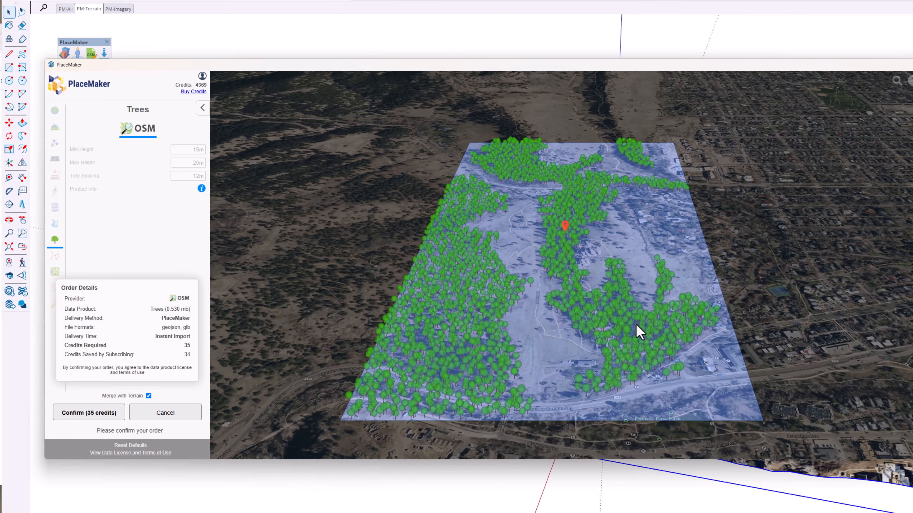
left_click(92, 417)
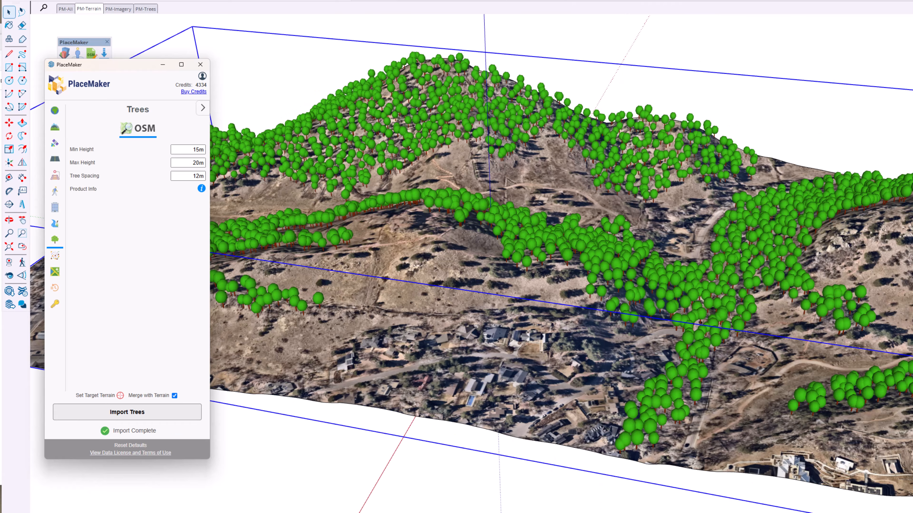
Import Microsoft 3D buildings for the same Boulder region, merged with the terrain
middle_click_drag(594, 313, 421, 194)
scroll(556, 305, "up", 2)
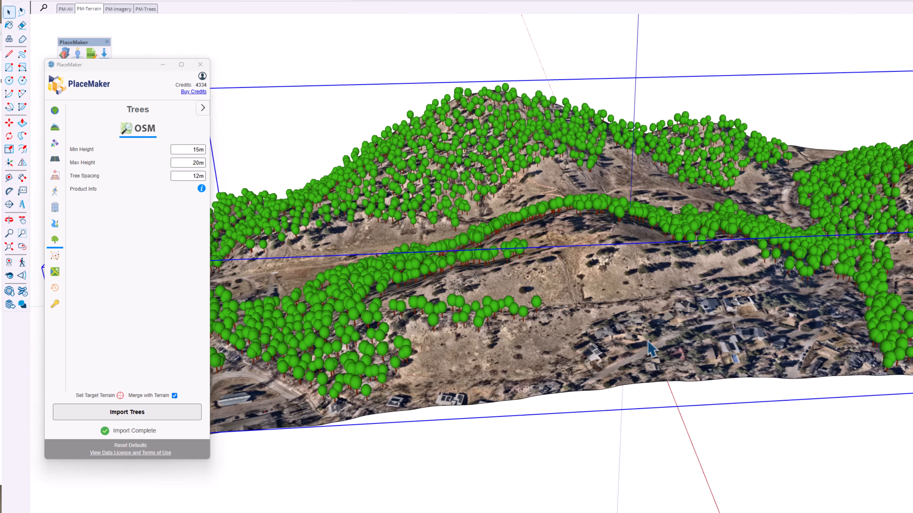
left_click(202, 107)
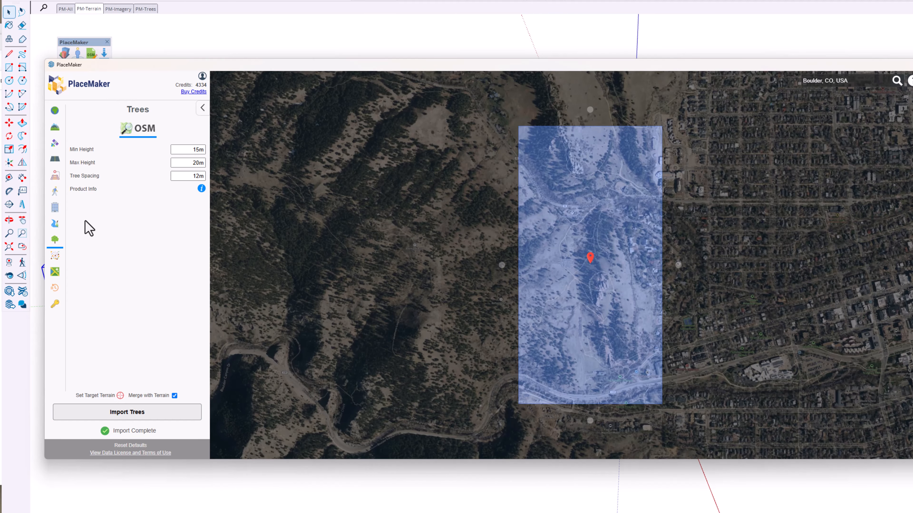
left_click(55, 208)
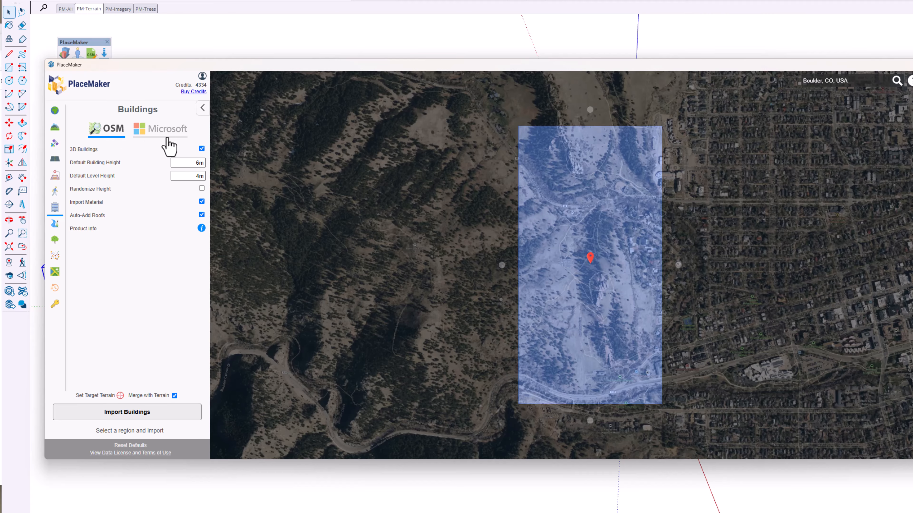
left_click(158, 133)
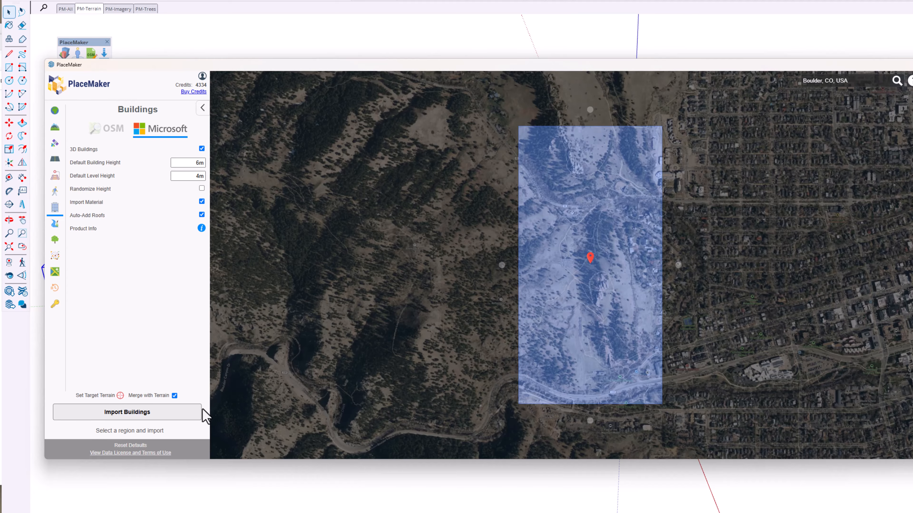
left_click(160, 416)
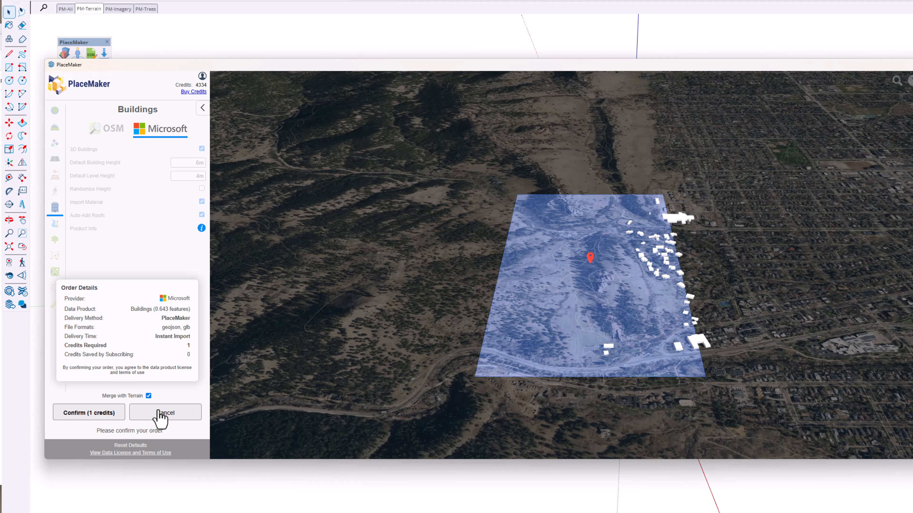
left_click(95, 417)
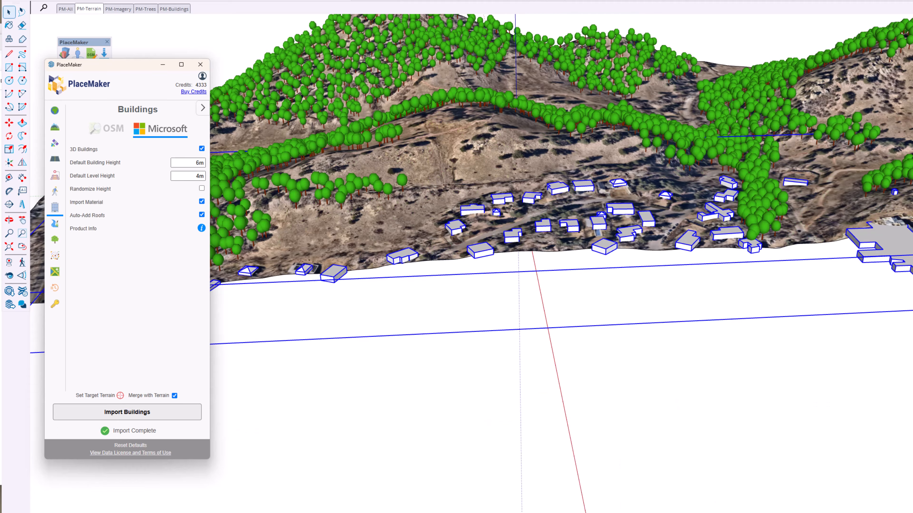
Import OSM roads with extra 2D detail for the Boulder region, merged with the terrain
mouse_move(735, 140)
middle_mouse_down()
mouse_move(621, 224)
mouse_move(478, 284)
middle_mouse_up()
scroll(503, 282, "down", 3)
mouse_move(561, 281)
middle_mouse_down()
mouse_move(627, 251)
mouse_move(736, 245)
middle_mouse_up()
middle_click_drag(315, 288, 216, 230)
left_click(56, 160)
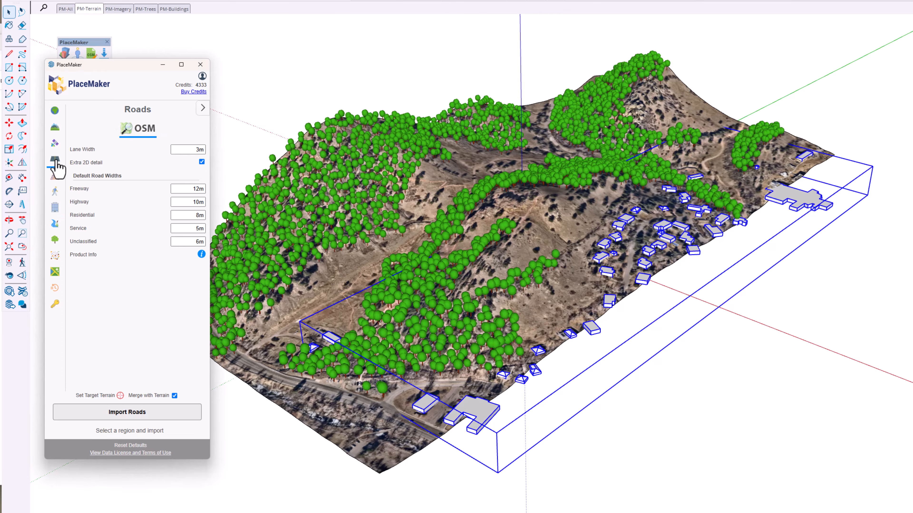
left_click(162, 415)
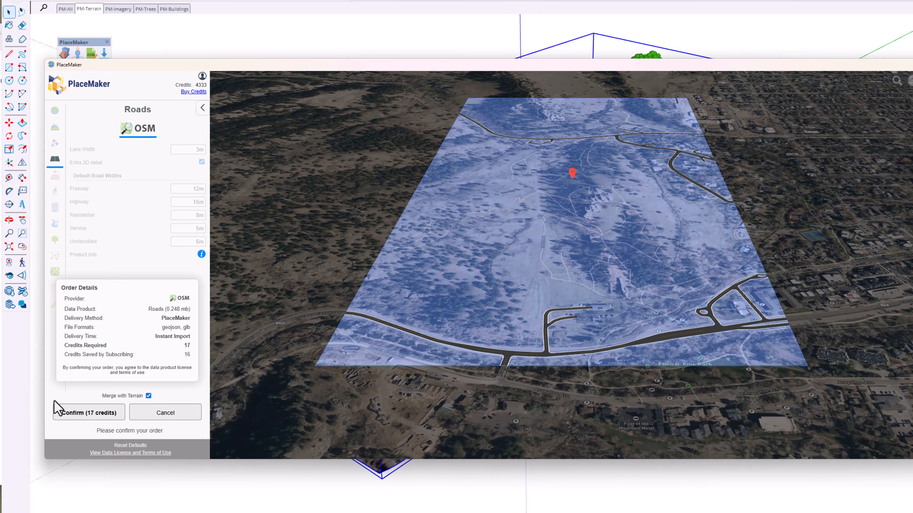
left_click(99, 417)
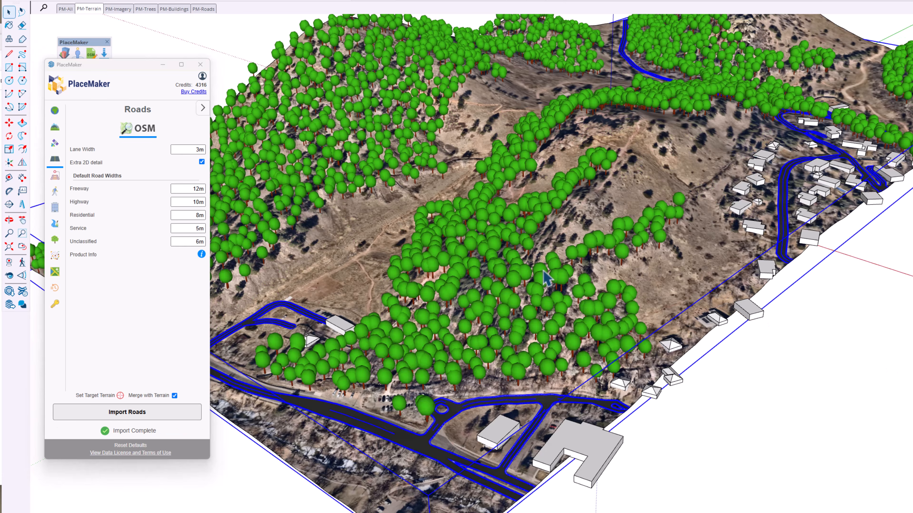
Select the imported roads around the houses and delete them to compare with the aerial imagery beneath
scroll(402, 387, "down", 4)
middle_click_drag(401, 388, 252, 406)
scroll(747, 417, "up", 5)
left_click(746, 418)
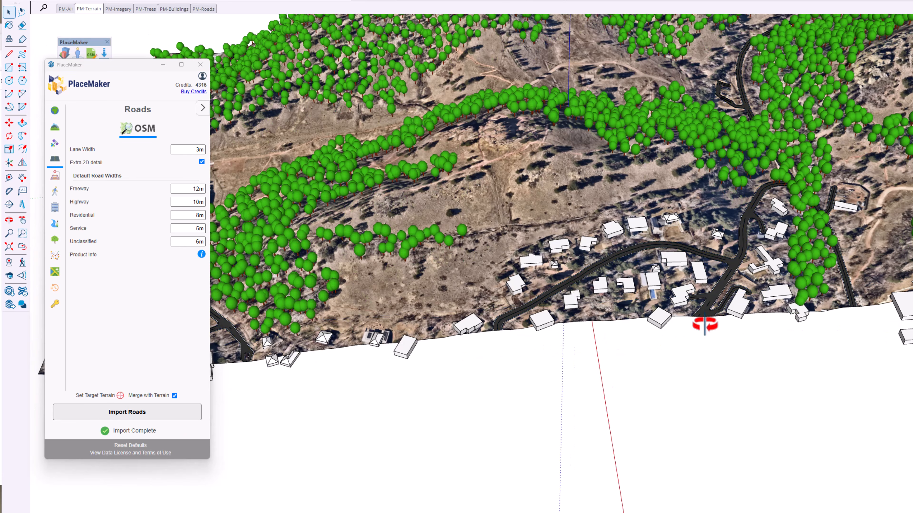
middle_click_drag(705, 324, 682, 277)
scroll(709, 277, "up", 5)
left_click(709, 311)
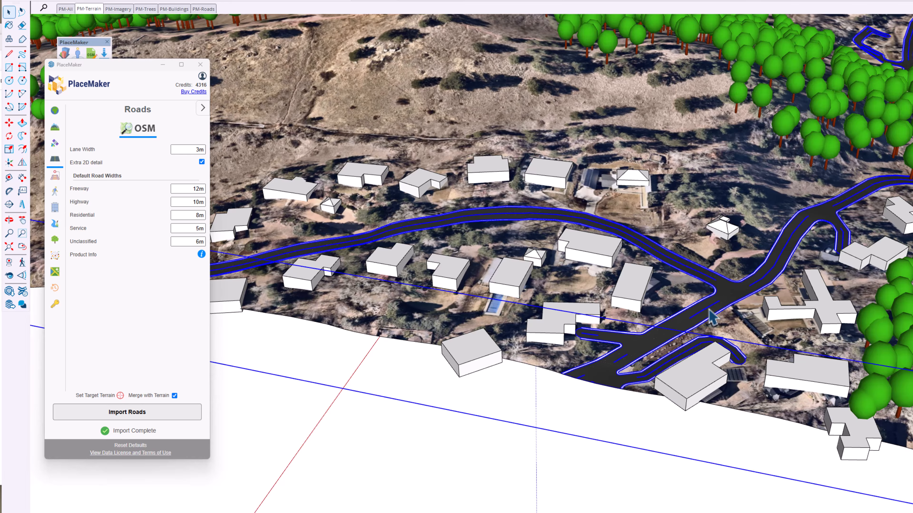
key("Delete")
middle_click_drag(710, 311, 709, 341)
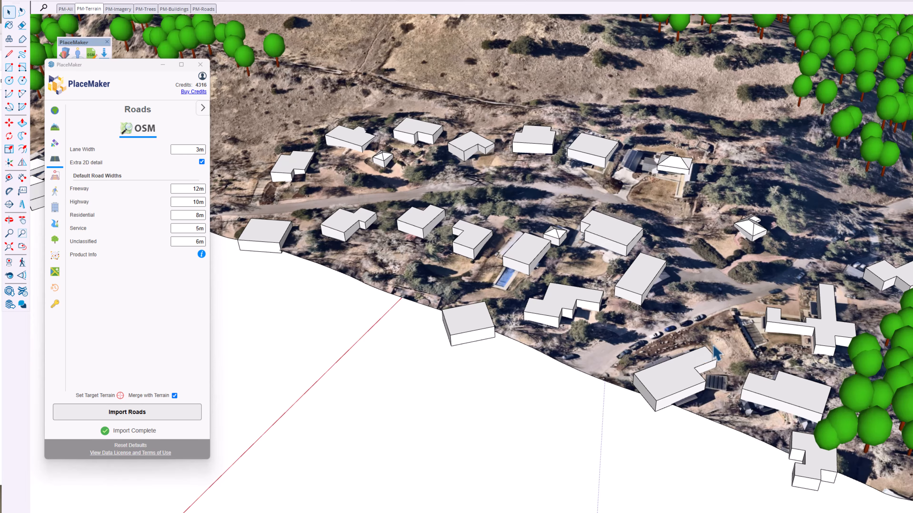
Undo the deletion of the roads and view the whole site again
key("ctrl+z")
middle_click_drag(717, 246, 830, 358)
scroll(830, 358, "down", 3)
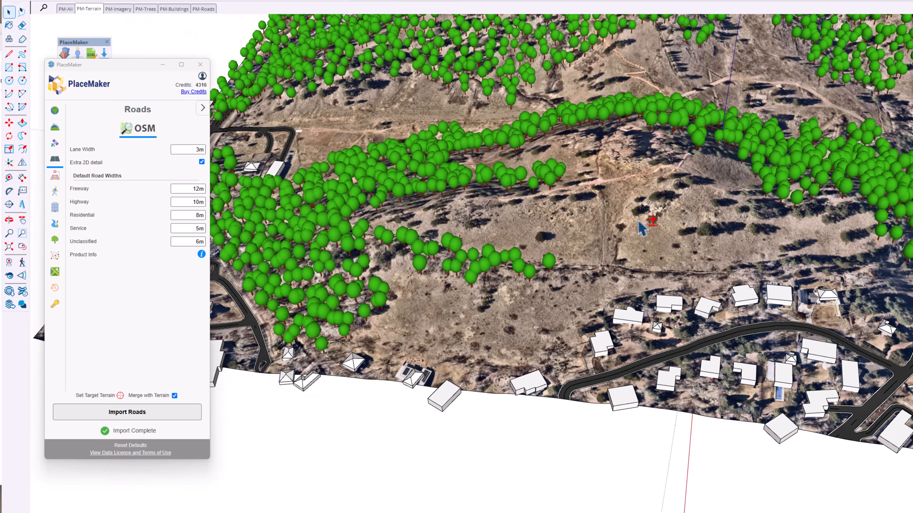
middle_click_drag(648, 225, 417, 208)
scroll(709, 306, "down", 2)
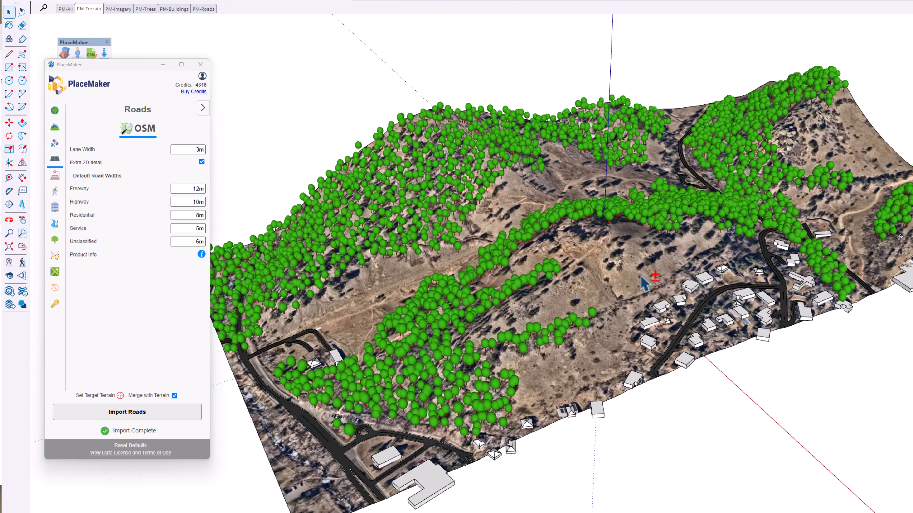
Add an adjacent import region directly east of the existing Boulder region for Google terrain
left_click(55, 129)
left_click(202, 107)
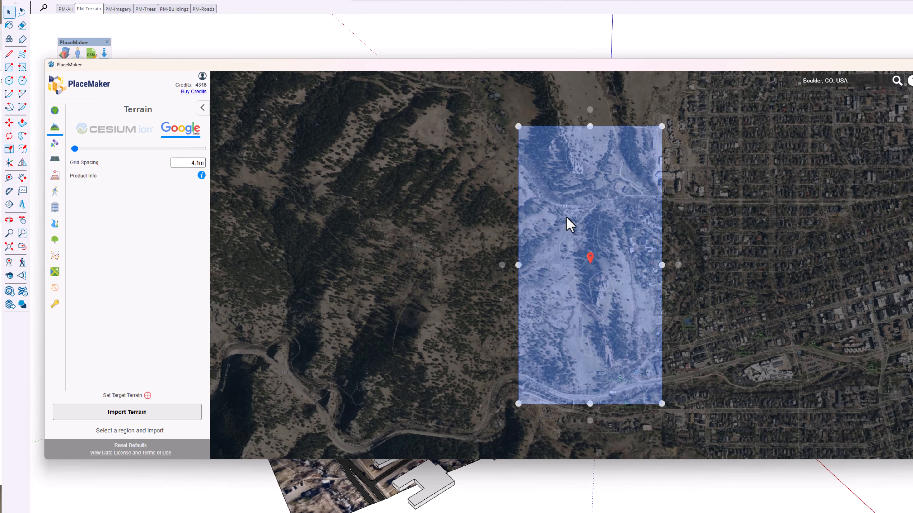
left_click(677, 266)
scroll(593, 245, "down", 3)
scroll(702, 279, "up", 4)
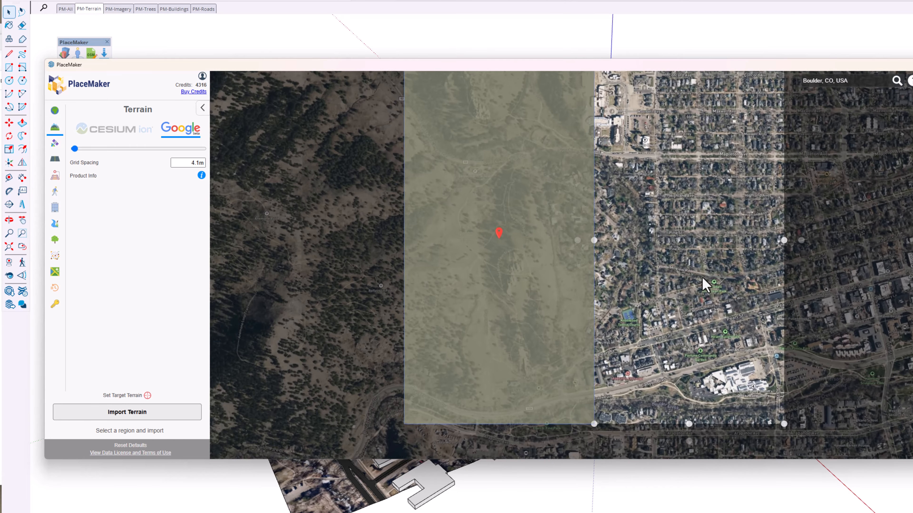
Preview and import the Google terrain for the eastern region at 4.1 m grid spacing, and set it as the target terrain
left_click(164, 417)
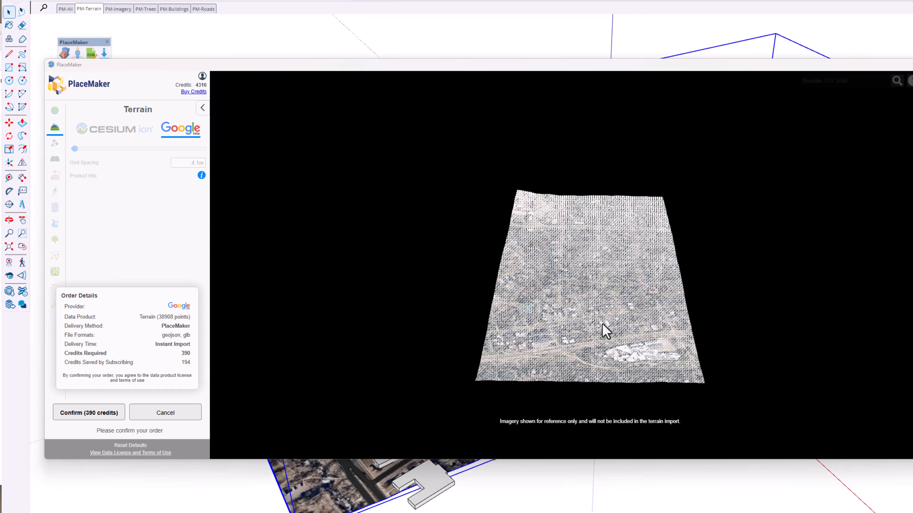
scroll(604, 324, "up", 6)
left_click_drag(612, 324, 726, 362)
scroll(669, 330, "up", 5)
scroll(726, 362, "down", 5)
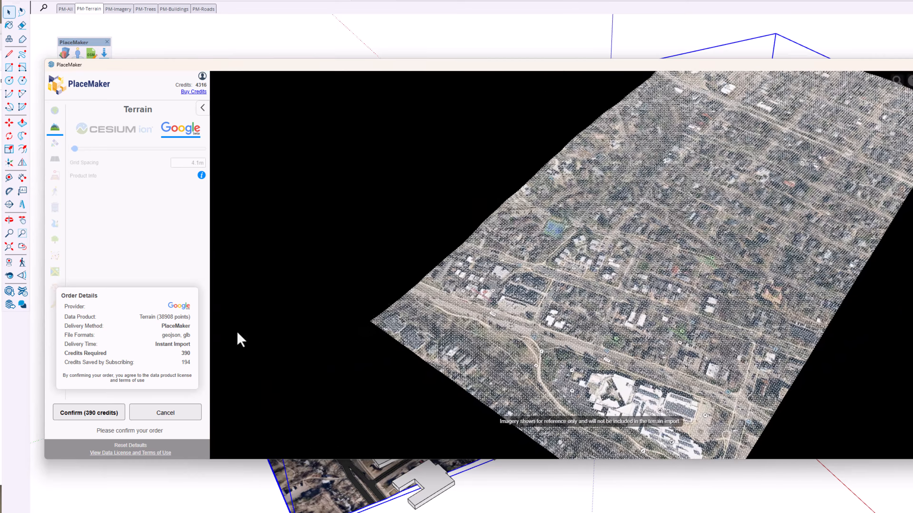
left_click(85, 413)
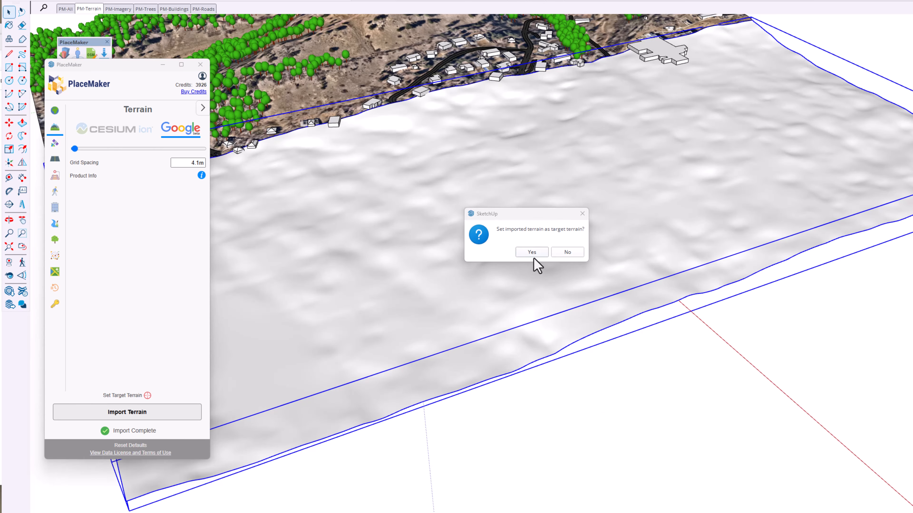
left_click(532, 252)
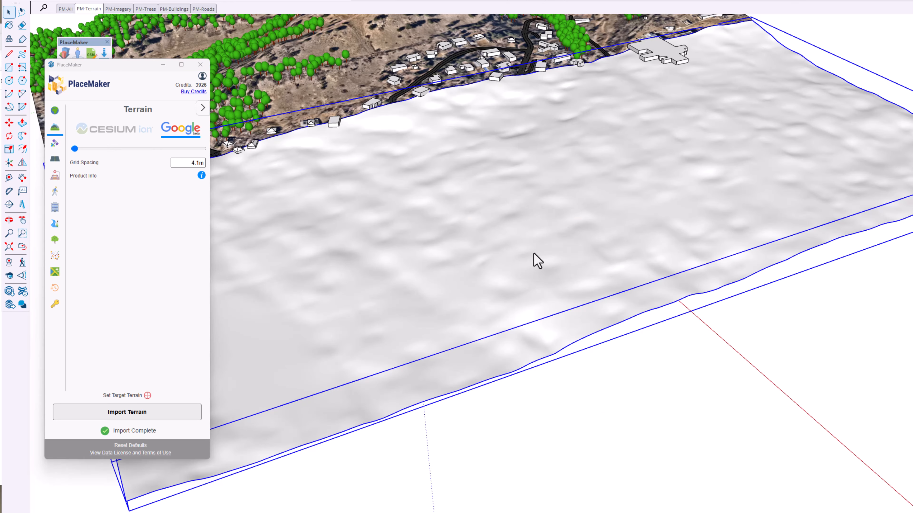
Target the blank eastern terrain for Nearmap imagery, declining to create a region that covers it
scroll(534, 261, "down", 3)
mouse_move(533, 261)
middle_mouse_down()
mouse_move(514, 261)
mouse_move(527, 277)
middle_mouse_up()
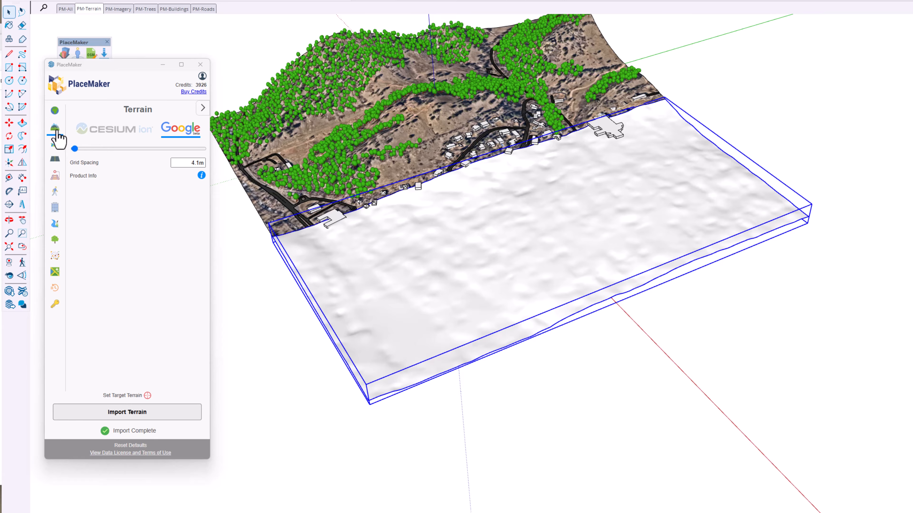
left_click(55, 143)
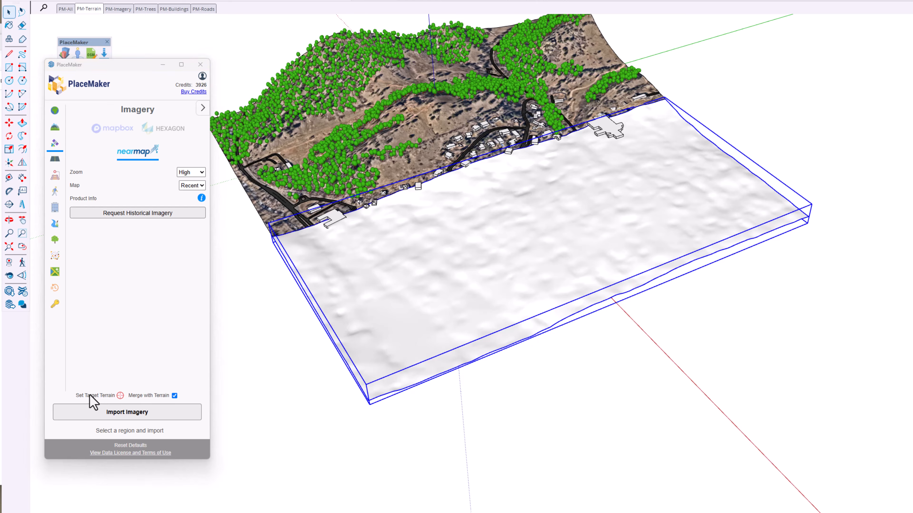
left_click(120, 396)
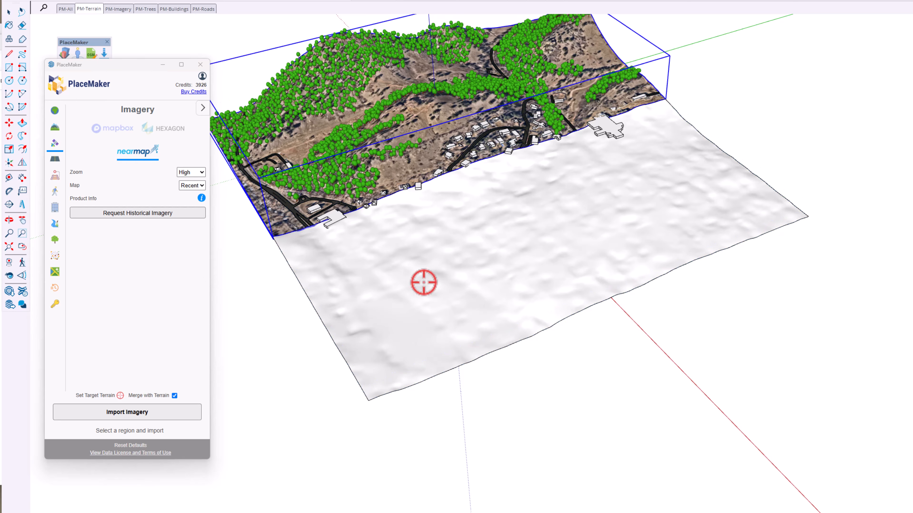
left_click(443, 270)
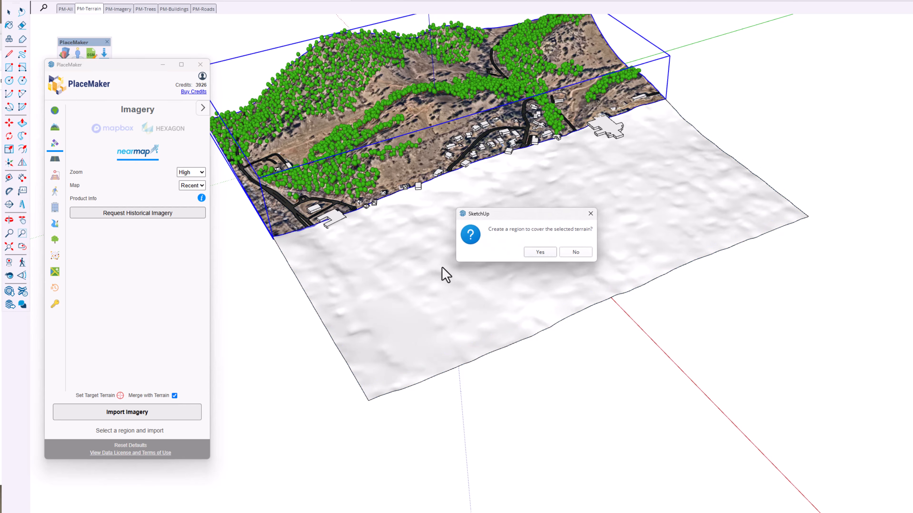
left_click(575, 254)
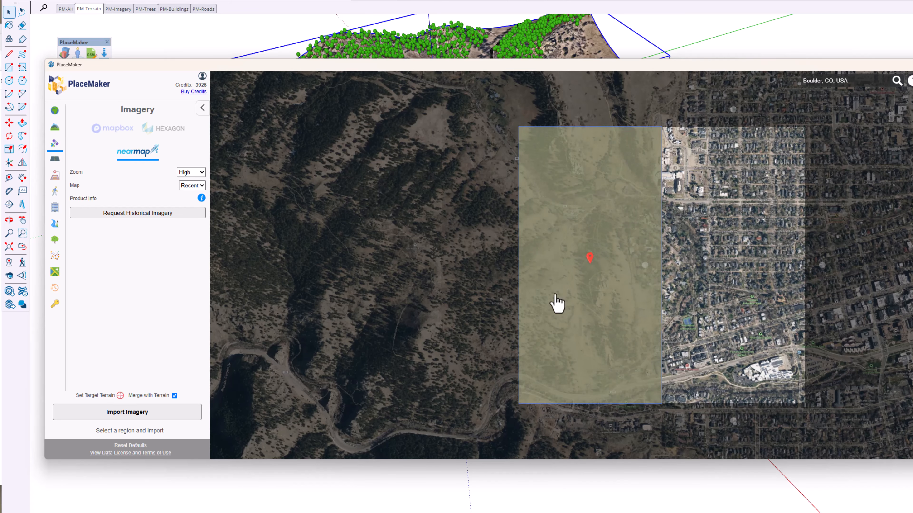
Preview a tile and import recent, high-zoom Nearmap imagery for the eastern region, merged with the terrain
left_click(147, 415)
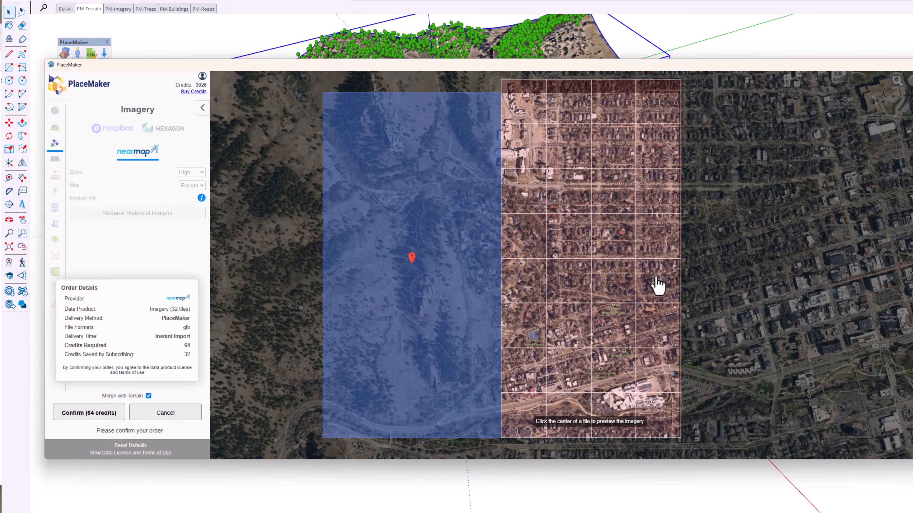
left_click(608, 281)
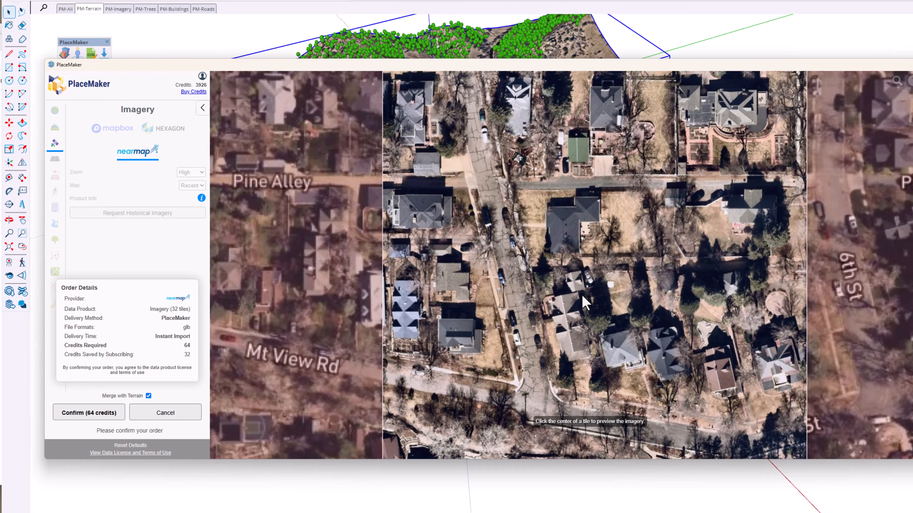
scroll(583, 296, "up", 3)
scroll(583, 296, "down", 6)
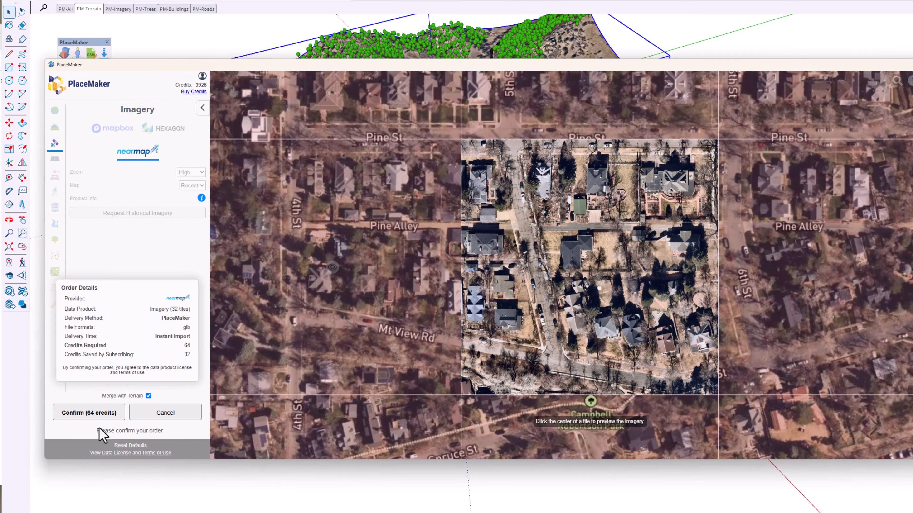
left_click(98, 418)
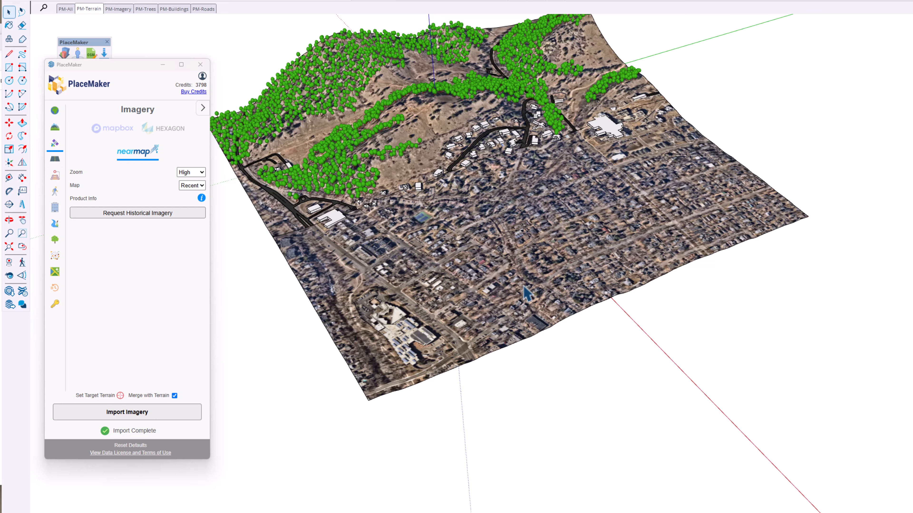
Examine the joined Boulder terrains and the draped imagery, from the houses at street level to the hills
mouse_move(510, 302)
middle_mouse_down()
mouse_move(440, 381)
mouse_move(460, 352)
middle_mouse_up()
scroll(478, 331, "up", 10)
mouse_move(528, 313)
middle_mouse_down()
mouse_move(557, 308)
mouse_move(528, 178)
middle_mouse_up()
middle_click_drag(629, 309, 558, 170)
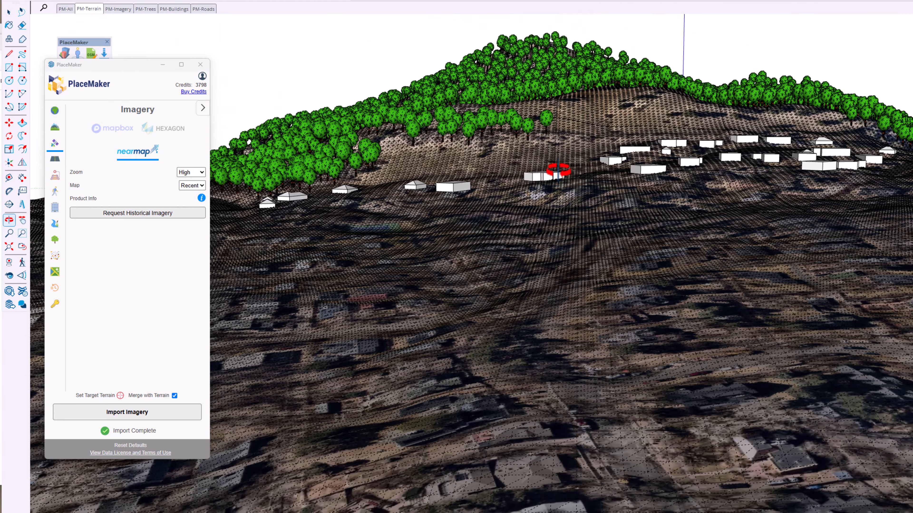
scroll(638, 239, "down", 6)
mouse_move(628, 252)
middle_mouse_down()
mouse_move(688, 355)
mouse_move(622, 316)
mouse_move(610, 320)
middle_mouse_up()
scroll(689, 359, "down", 3)
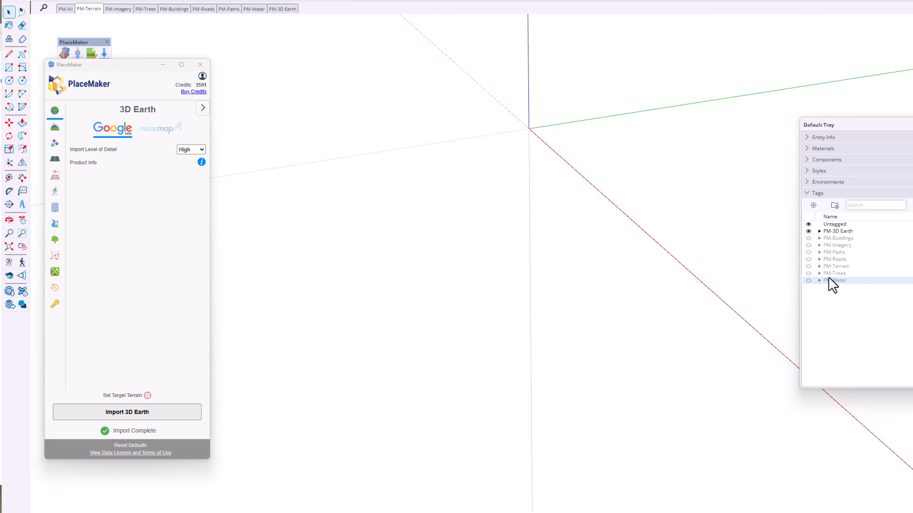
Make the PM-Terrain tag visible to show the textured Boulder terrain
left_click(809, 266)
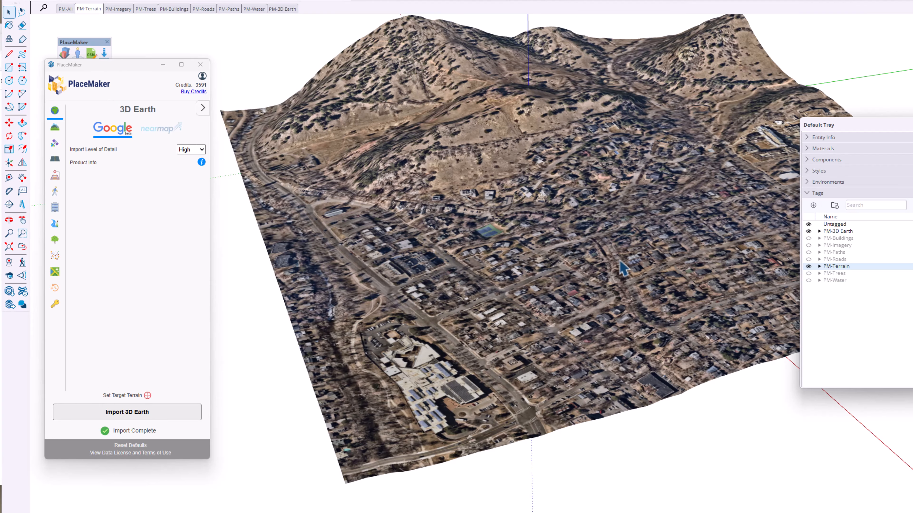
scroll(603, 293, "up", 3)
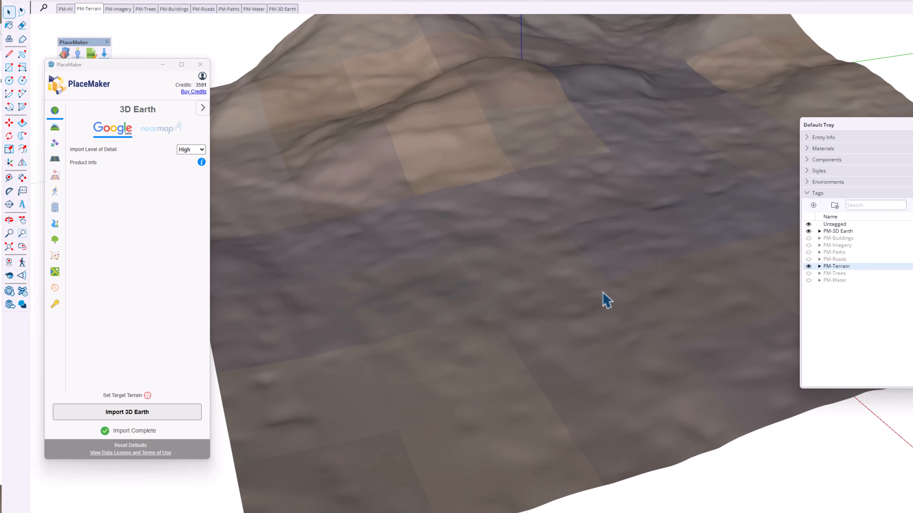
scroll(636, 270, "down", 2)
left_click(223, 1)
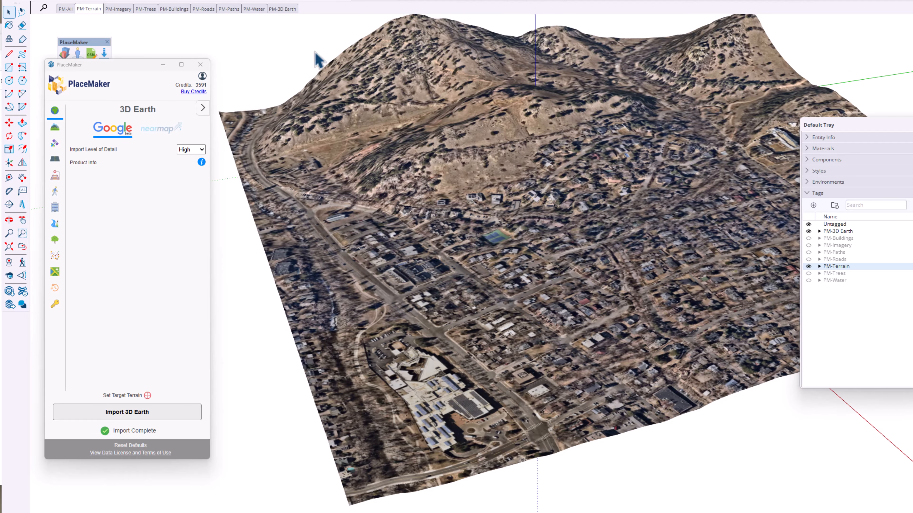
middle_click_drag(536, 230, 512, 223)
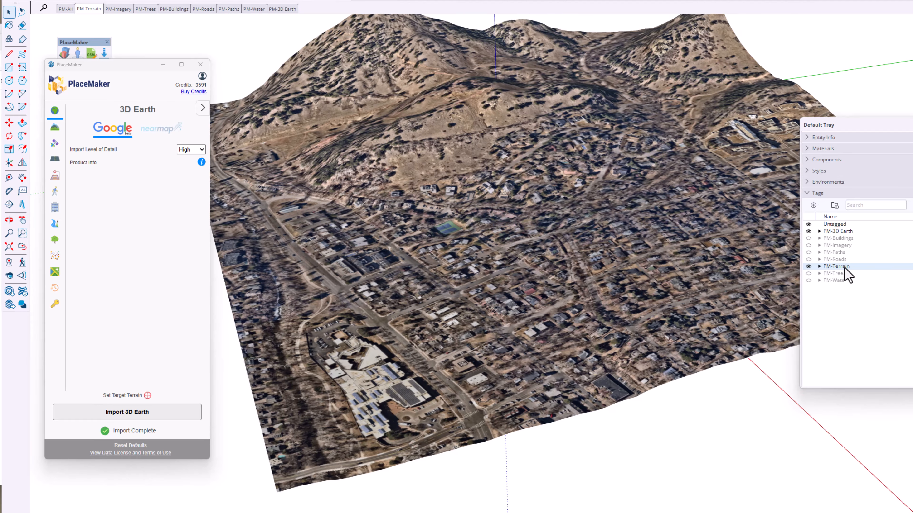
Make the PM-Roads tag visible, hiding and restoring the PM-Terrain tag to inspect the road network on its own
left_click(808, 259)
middle_click_drag(460, 340, 520, 245)
left_click(809, 266)
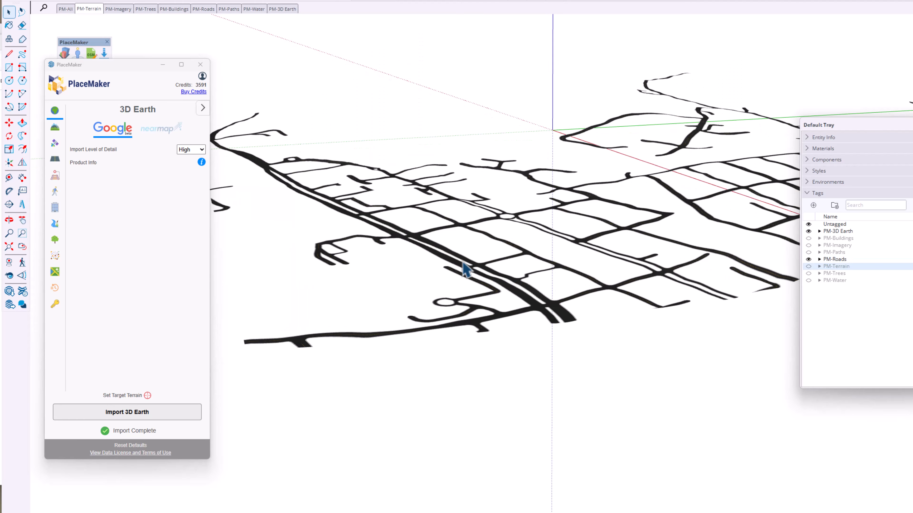
middle_click_drag(467, 268, 509, 296)
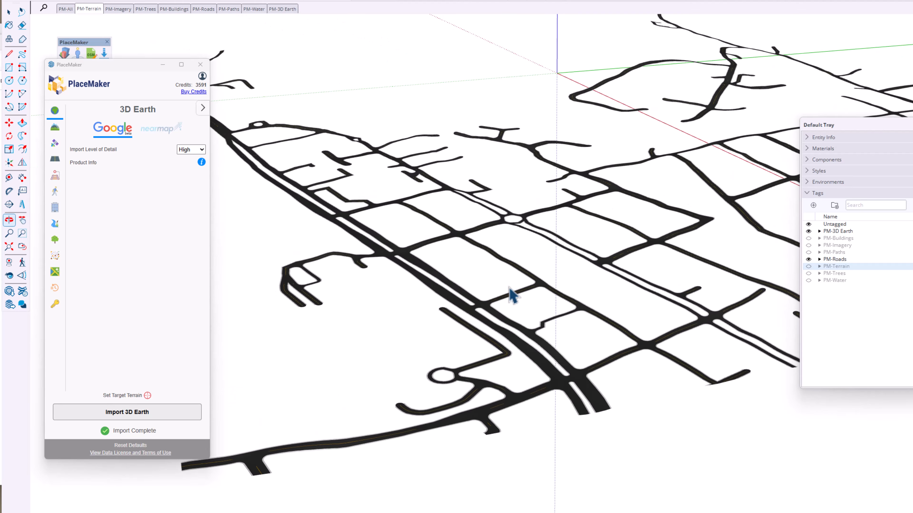
left_click(808, 266)
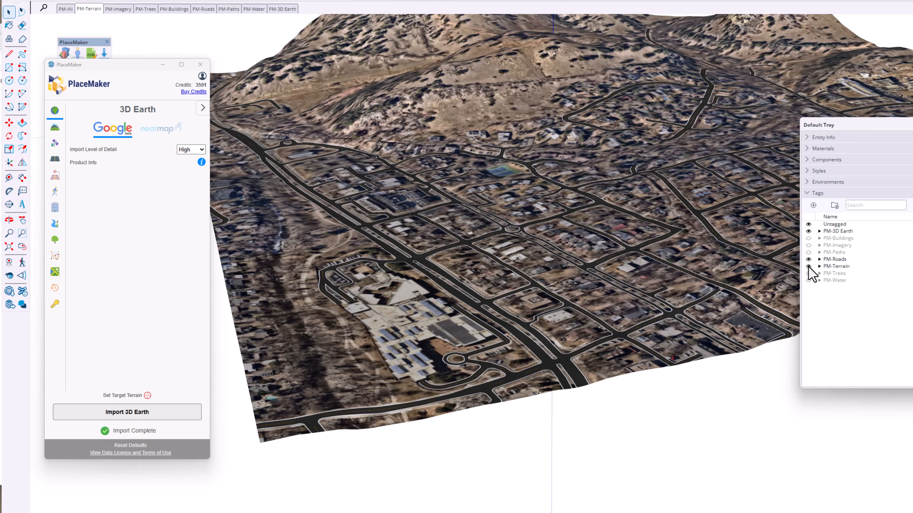
Make the PM-Paths and PM-Buildings tags visible on the Boulder terrain
left_click(808, 252)
middle_click_drag(347, 322, 473, 395)
left_click(808, 238)
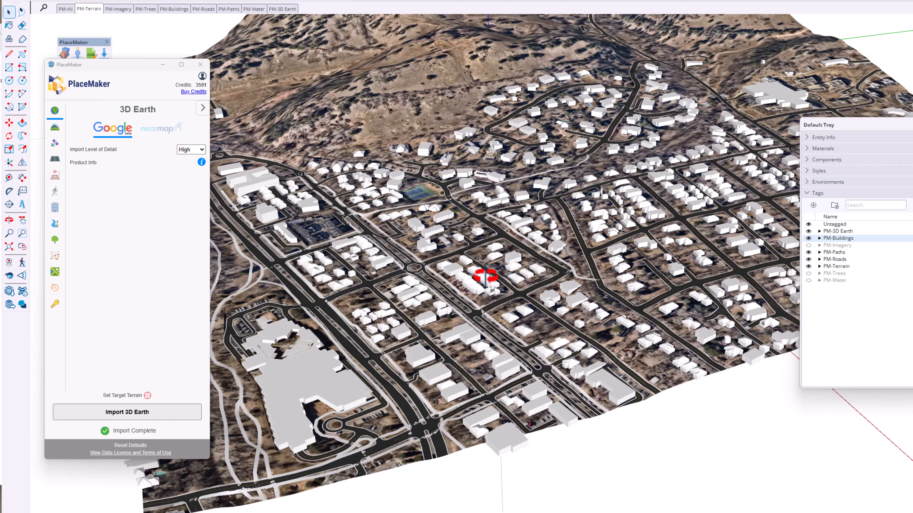
middle_click_drag(490, 275, 628, 209)
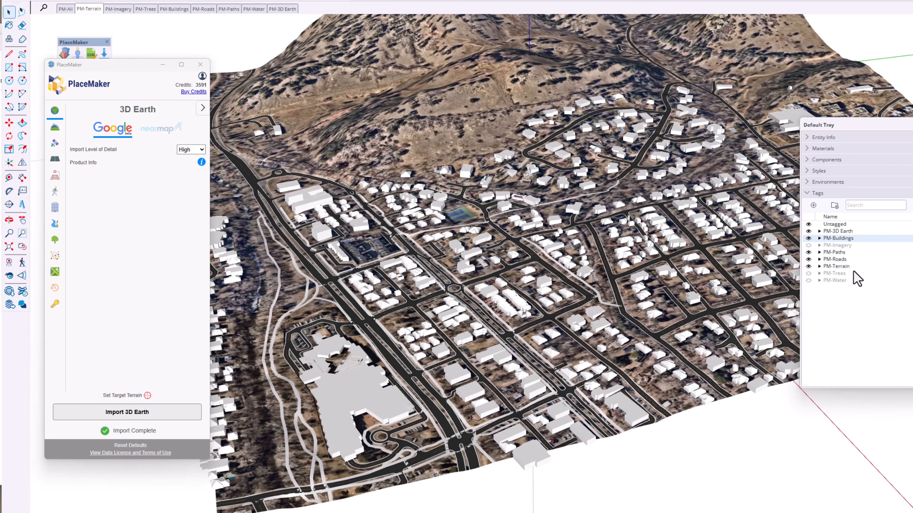
Make the PM-Water and PM-Trees tags visible and bring the Google 3D Earth mesh into view
left_click(808, 281)
scroll(572, 252, "down", 1)
middle_click_drag(574, 227, 633, 265)
mouse_move(467, 208)
middle_mouse_down()
mouse_move(555, 288)
mouse_move(536, 273)
mouse_move(583, 232)
middle_mouse_up()
scroll(589, 256, "down", 8)
scroll(589, 252, "up", 10)
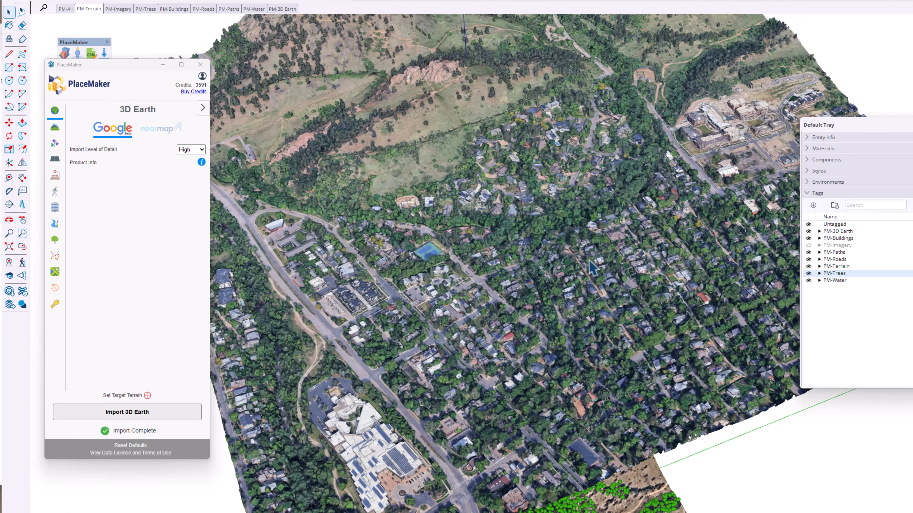
Compare the Google 3D Earth mesh with the layered site model below it, and inspect its hillside and houses up close
middle_click_drag(592, 268, 553, 239)
middle_click_drag(574, 287, 503, 347)
scroll(571, 288, "down", 4)
middle_click_drag(575, 297, 546, 209)
scroll(540, 249, "down", 1)
scroll(546, 209, "down", 1)
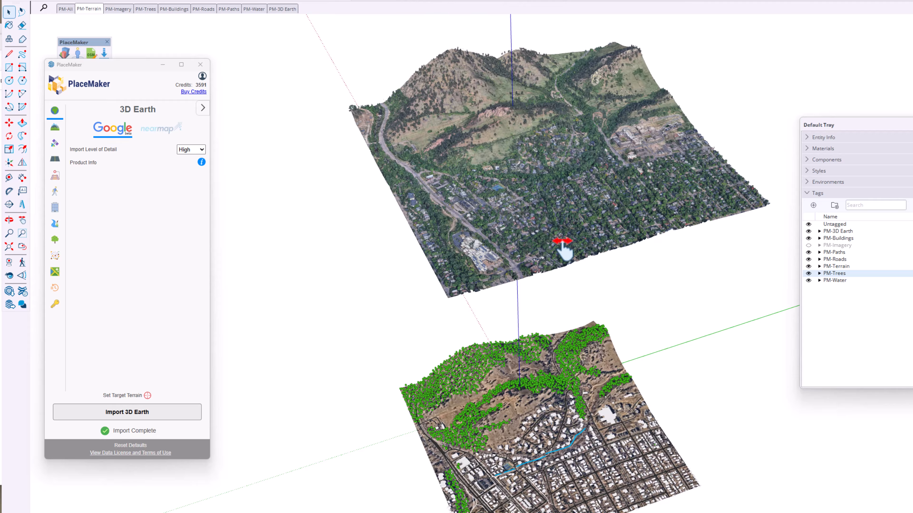
middle_click_drag(562, 248, 544, 193)
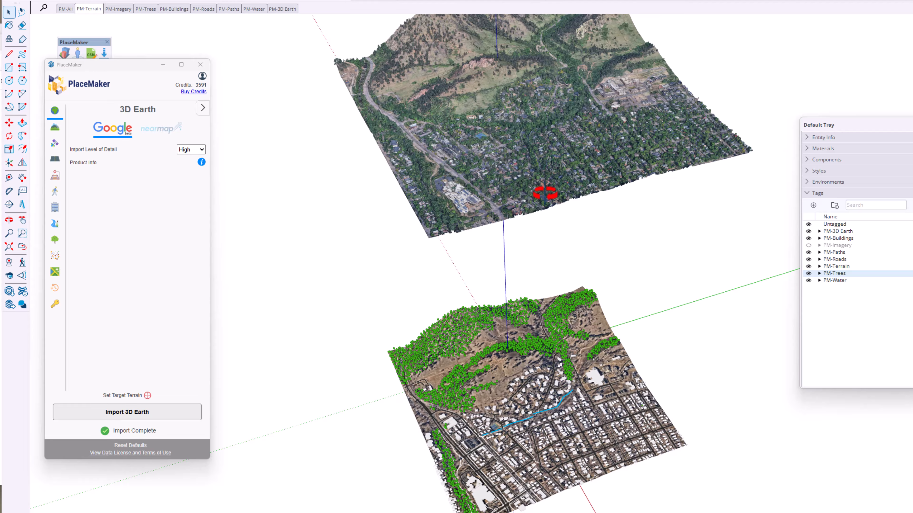
middle_click_drag(542, 149, 501, 175)
scroll(489, 147, "up", 5)
mouse_move(472, 131)
middle_mouse_down()
mouse_move(489, 204)
mouse_move(473, 143)
middle_mouse_up()
scroll(511, 229, "up", 5)
scroll(514, 227, "up", 2)
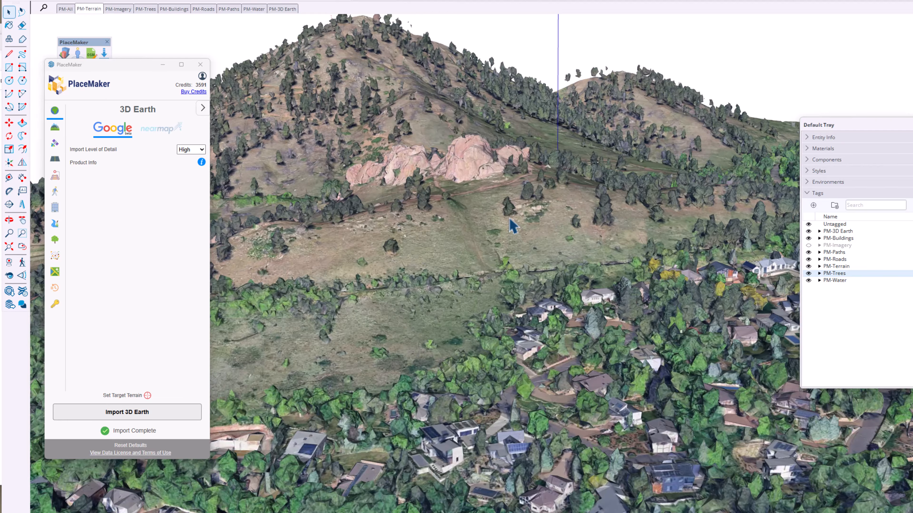
scroll(513, 216, "down", 8)
middle_click_drag(517, 214, 546, 220)
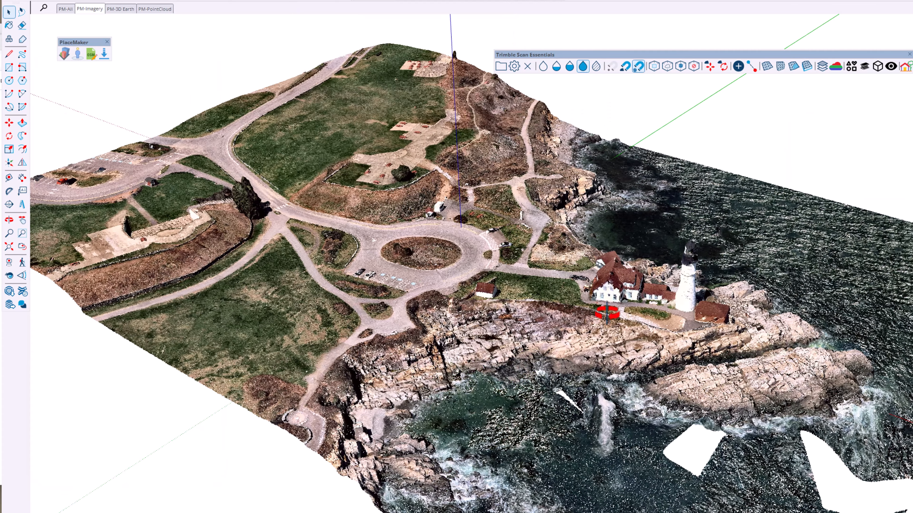
Increase the point size of the lighthouse point cloud in the Point Cloud Manager
middle_click_drag(627, 321, 318, 277)
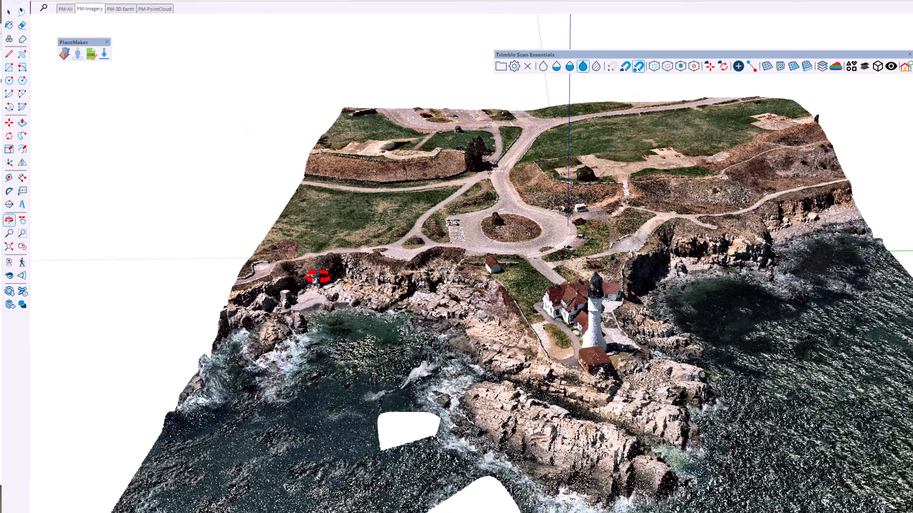
scroll(588, 279, "up", 4)
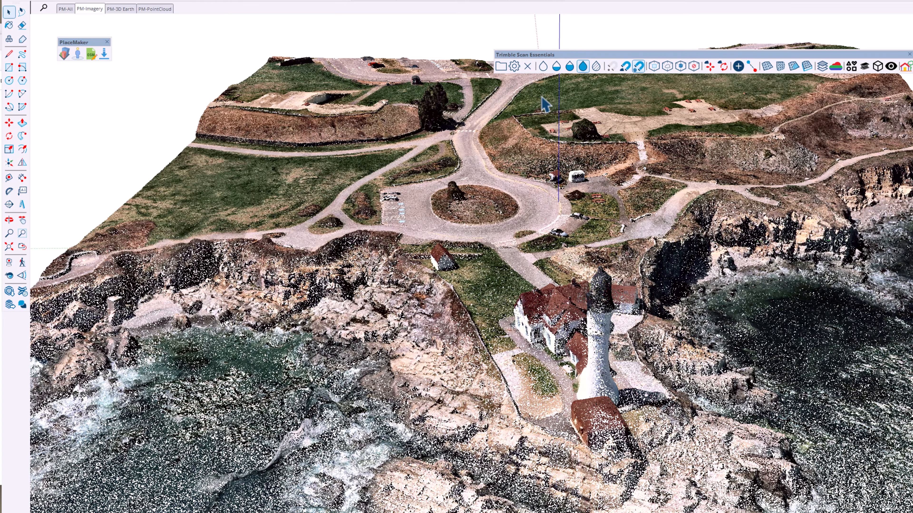
left_click(514, 67)
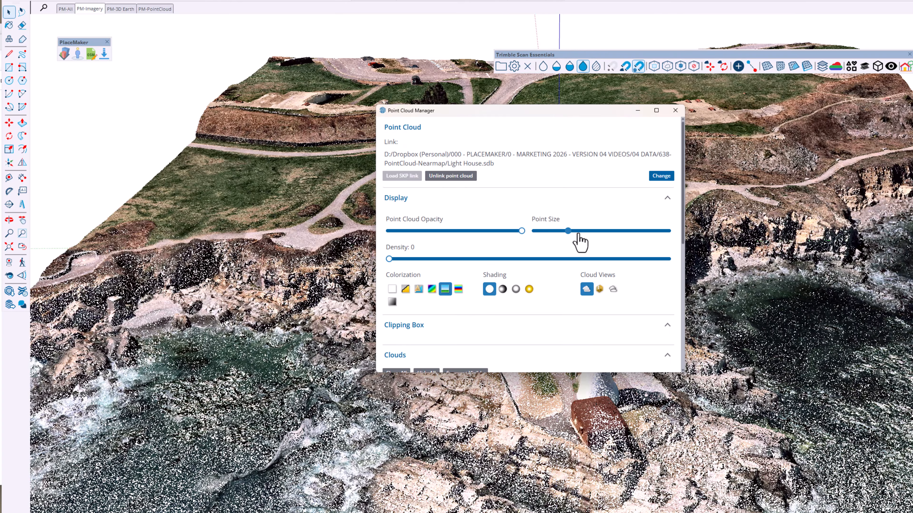
left_click_drag(575, 231, 590, 235)
left_click(676, 110)
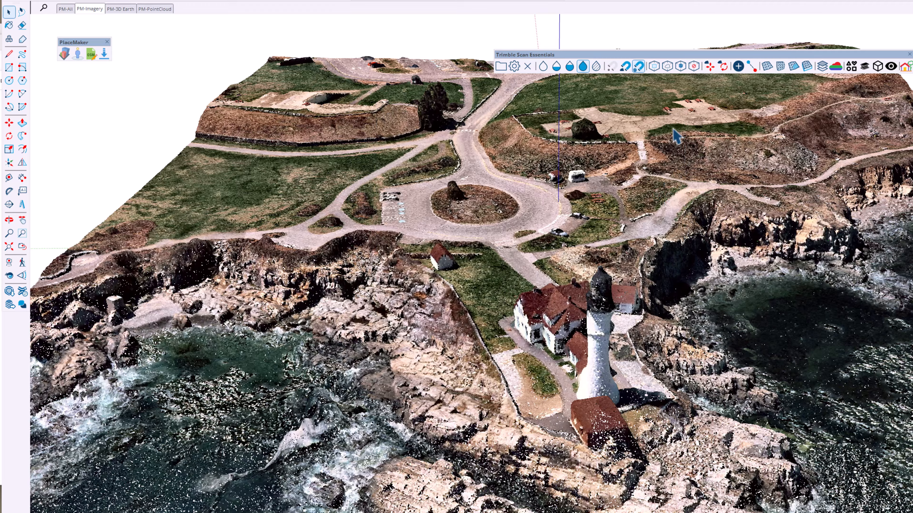
Reposition the Trimble Scan Essentials toolbar over the lighthouse model and keep the point cloud at full opacity
middle_click_drag(611, 179, 419, 198)
scroll(420, 198, "down", 3)
middle_click_drag(478, 205, 605, 215)
scroll(467, 214, "up", 1)
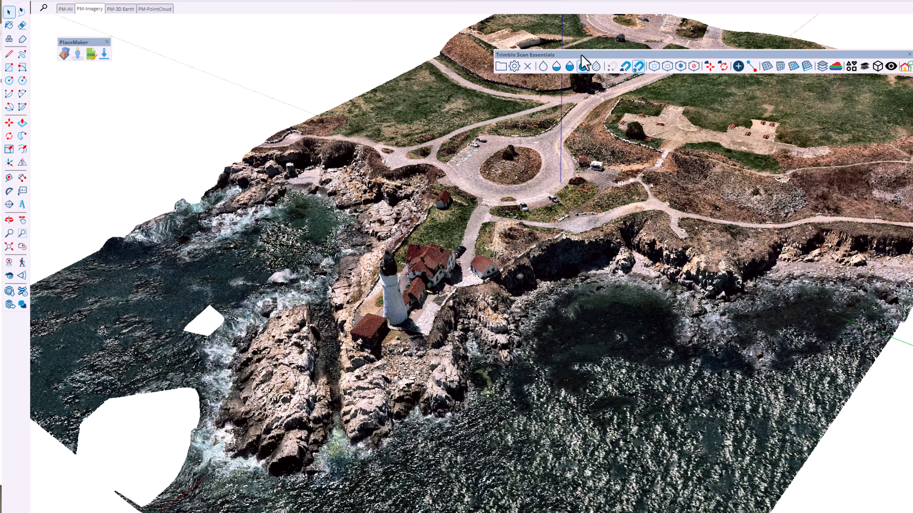
left_click_drag(582, 55, 504, 69)
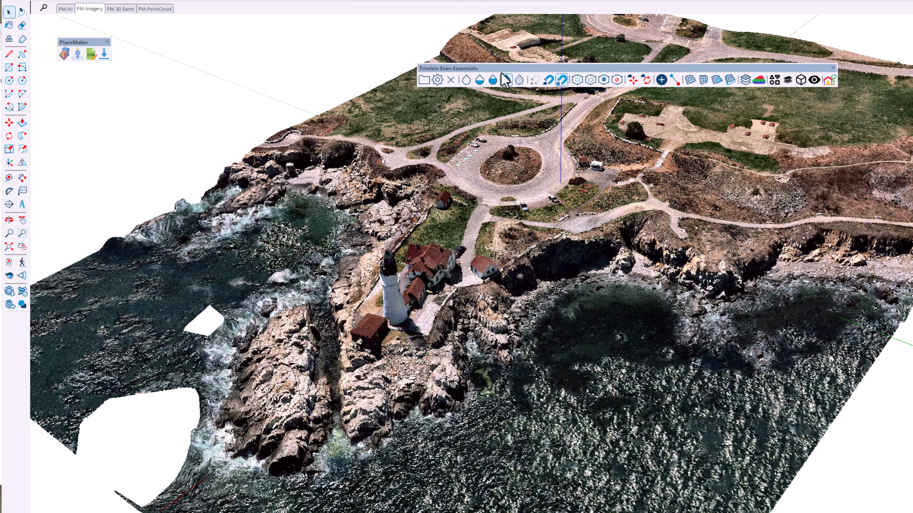
left_click(505, 79)
Search the Extension Warehouse for "scan essentials" and review the Trimble Scan Essentials For SketchUp page
left_click(148, 1)
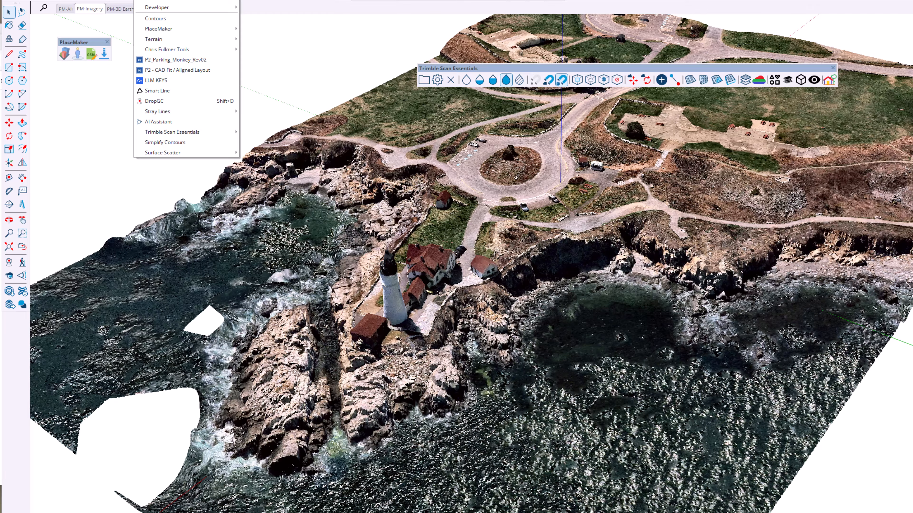
left_click(166, 1)
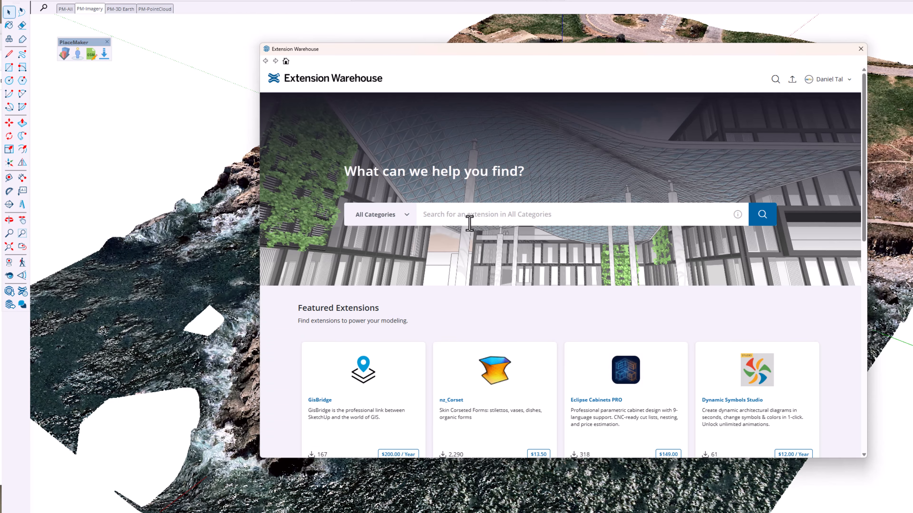
left_click(466, 223)
type("scan es")
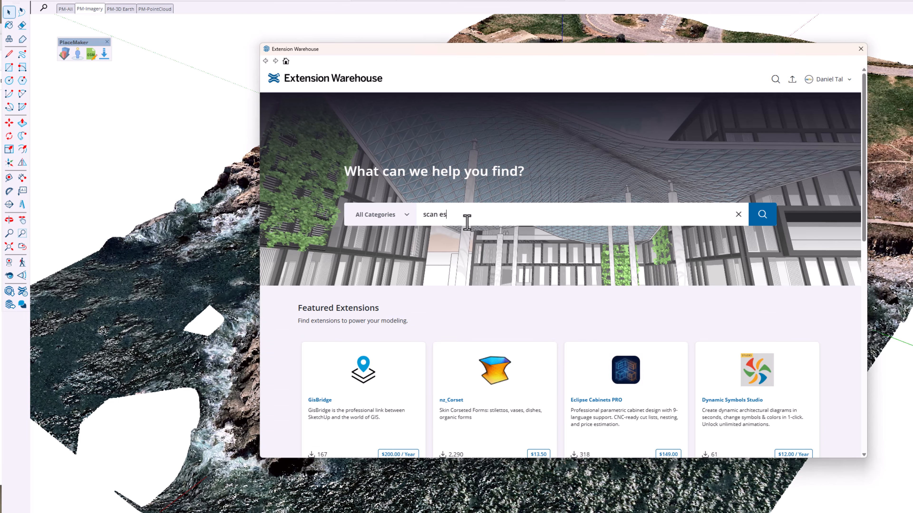
type("sentials")
key("Return")
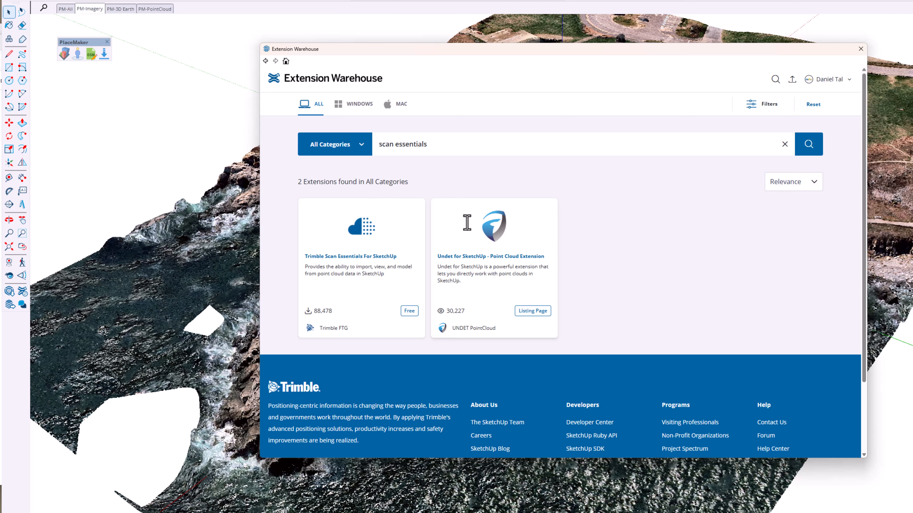
left_click(354, 258)
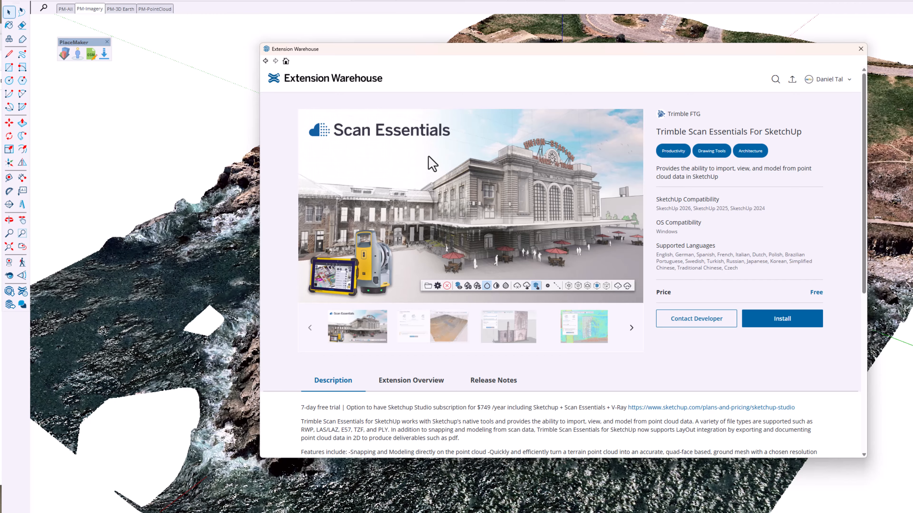
left_click(861, 49)
Hide the point cloud and examine the aerial imagery and the Google 3D Earth mesh around the lighthouse
middle_click_drag(464, 259, 559, 257)
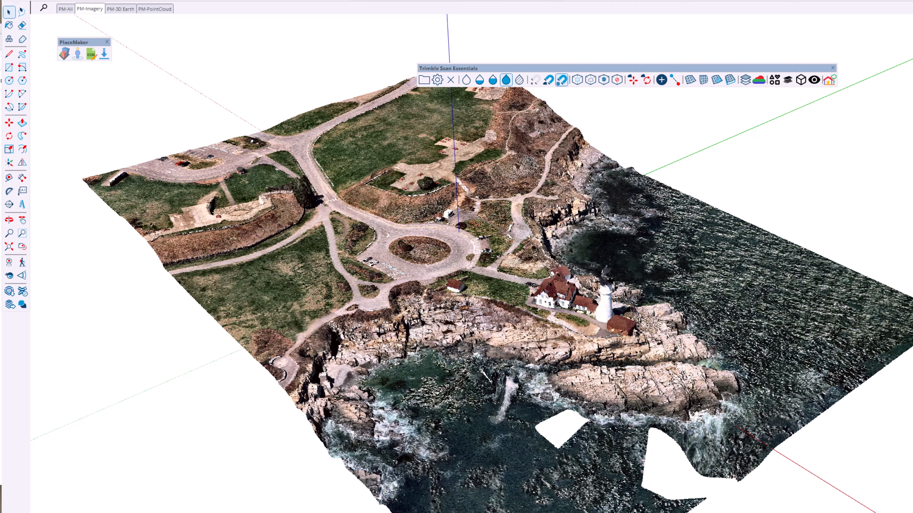
left_click(466, 80)
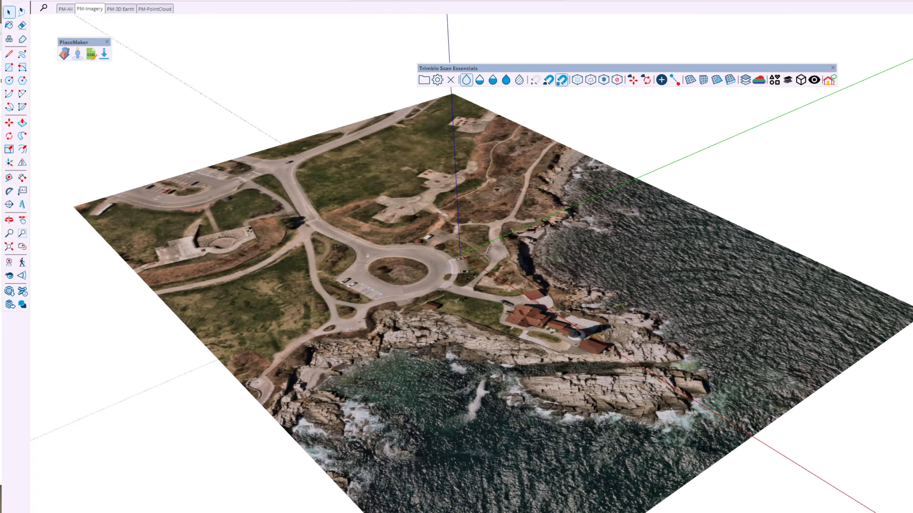
middle_click_drag(478, 323, 420, 436)
scroll(446, 387, "up", 4)
middle_click_drag(446, 387, 638, 324)
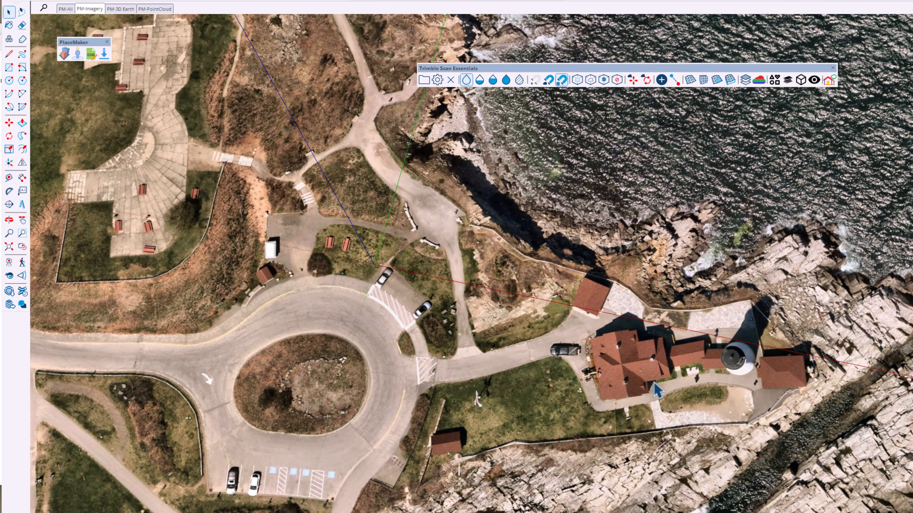
scroll(637, 323, "up", 4)
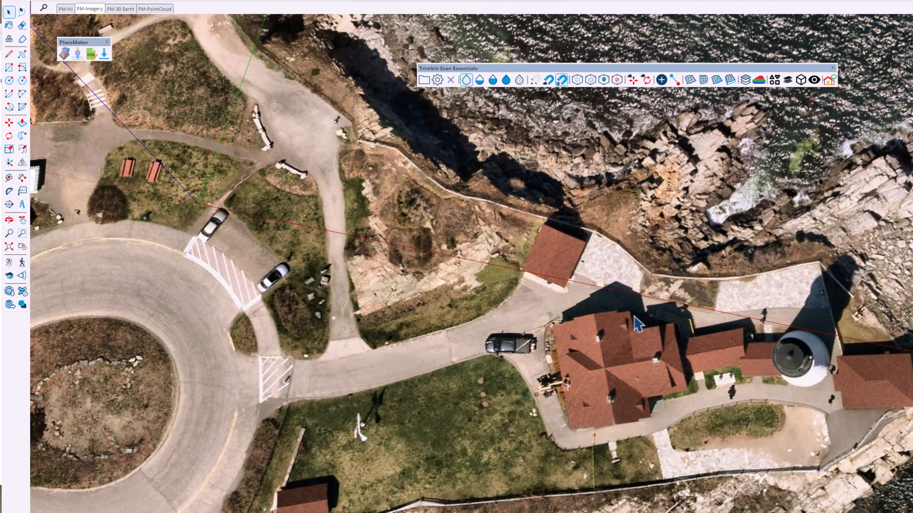
scroll(638, 323, "down", 6)
middle_click_drag(638, 324, 45, 249)
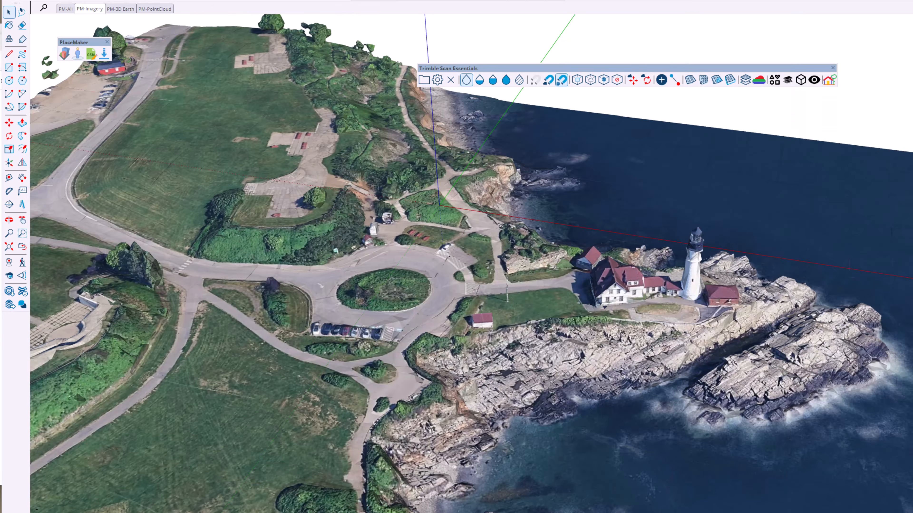
scroll(514, 300, "down", 3)
middle_click_drag(668, 306, 502, 302)
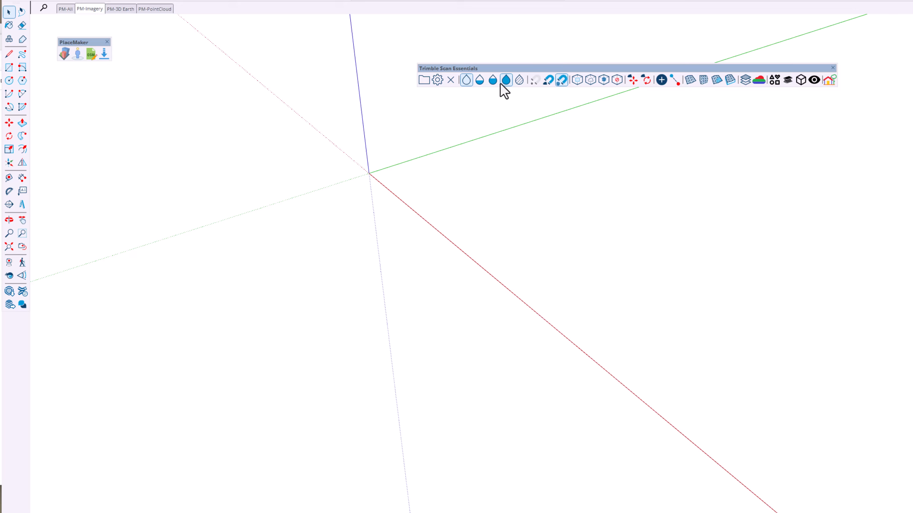
Display the lighthouse point cloud at full opacity again and bring the lighthouse and its buildings into view
left_click(502, 84)
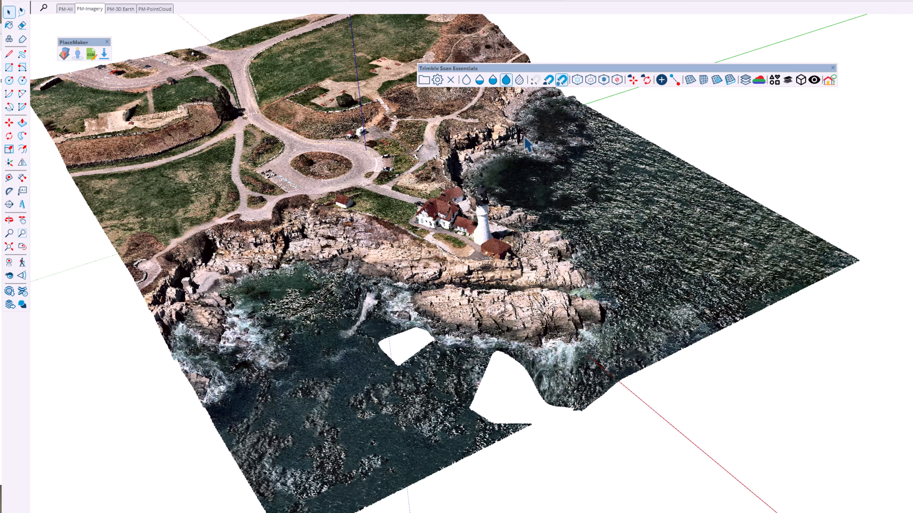
middle_click_drag(464, 207, 424, 200)
scroll(425, 199, "up", 4)
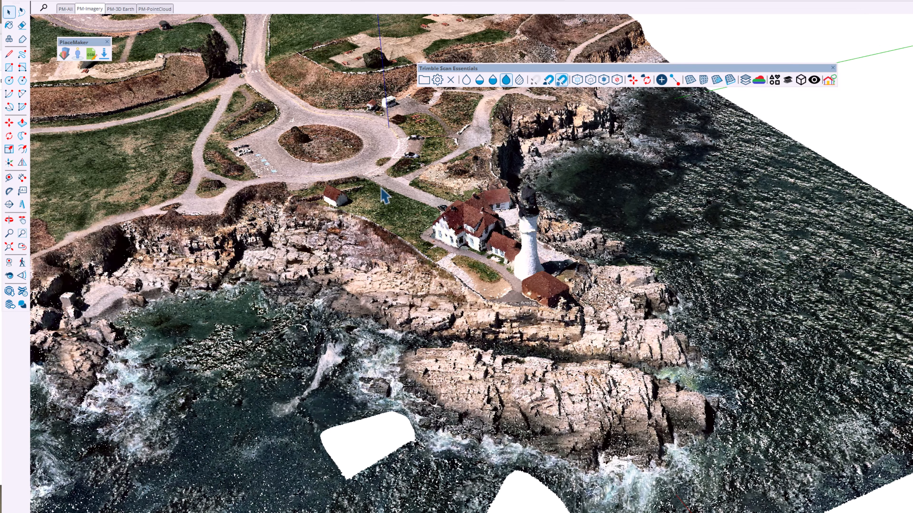
middle_click_drag(471, 223, 565, 194)
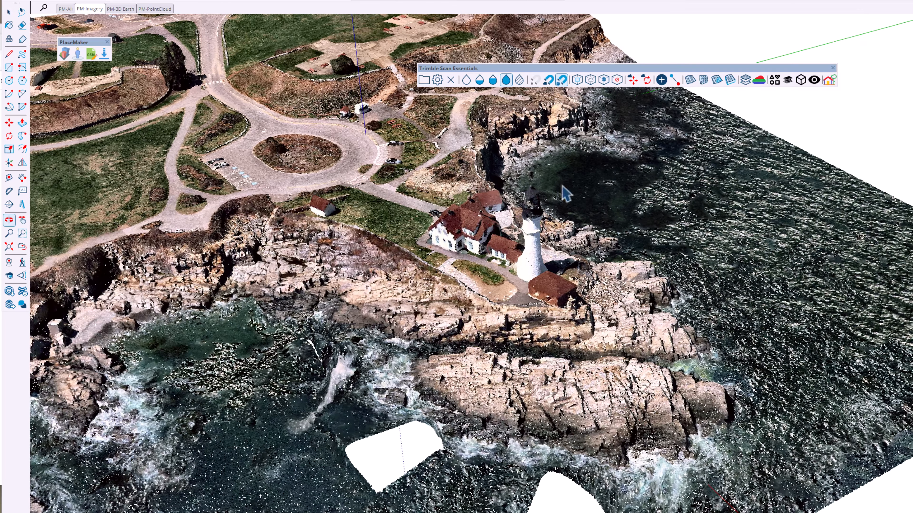
Create a Fit Cloud ground mesh with a 3' 3 3/8" cell size from the point cloud, and hide the cloud
left_click(691, 80)
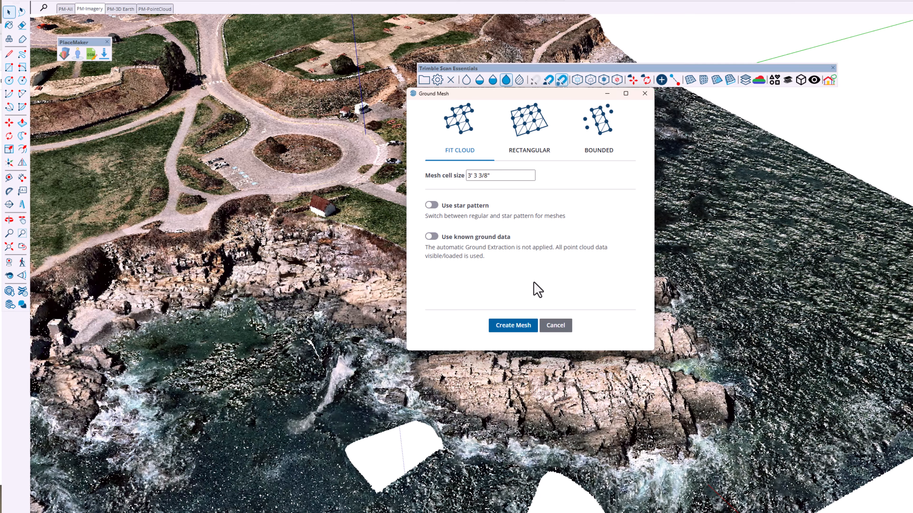
left_click(513, 325)
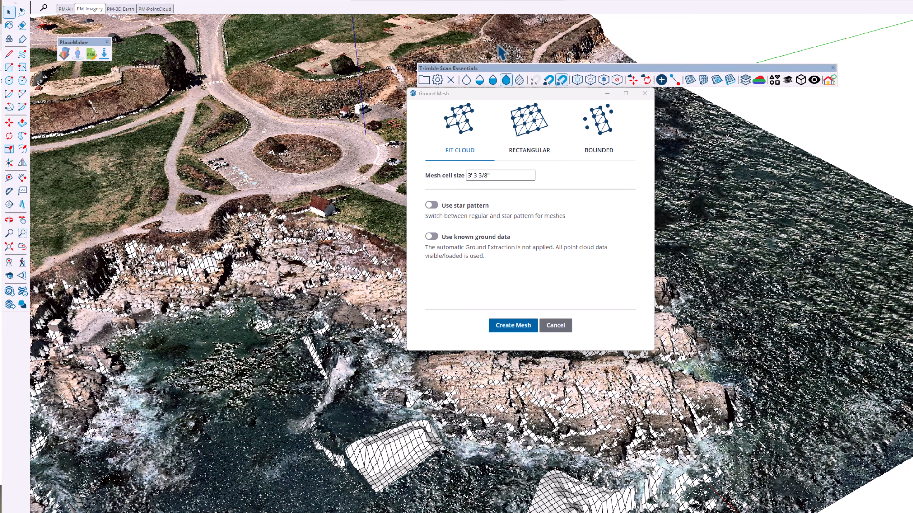
left_click(466, 79)
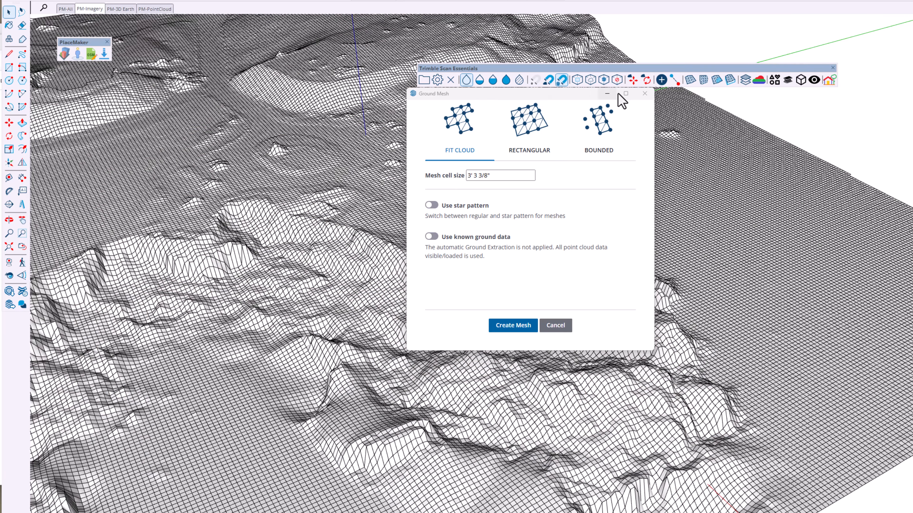
left_click(645, 94)
Examine the ground mesh's cliffs and terrain, and restore the point cloud to full opacity
scroll(668, 257, "down", 4)
middle_click_drag(667, 256, 626, 248)
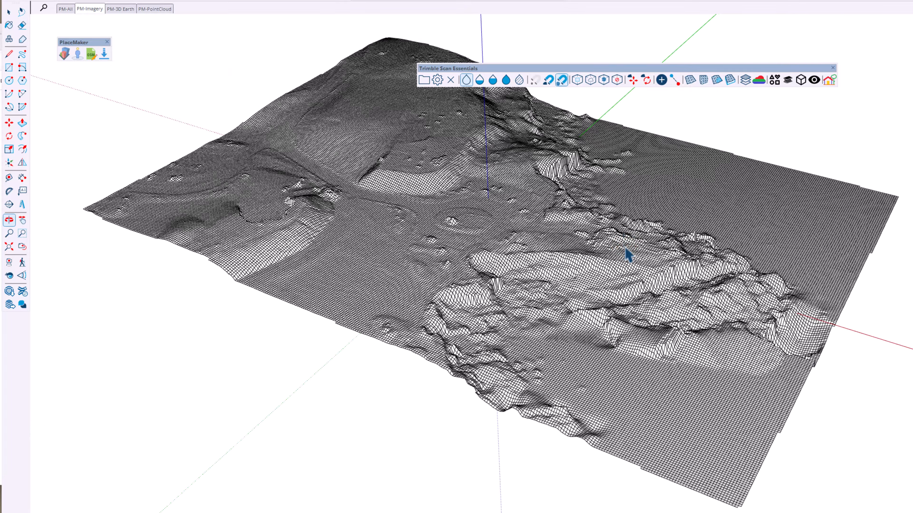
scroll(596, 265, "up", 2)
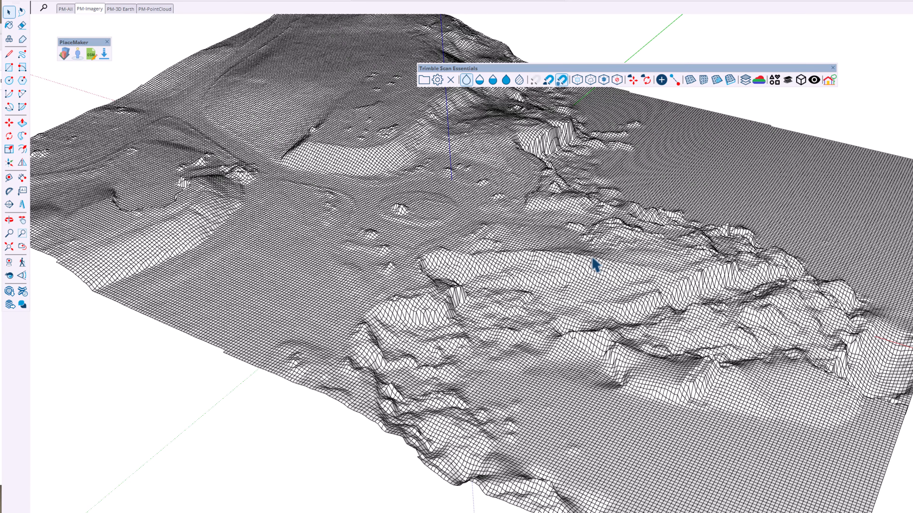
left_click(505, 82)
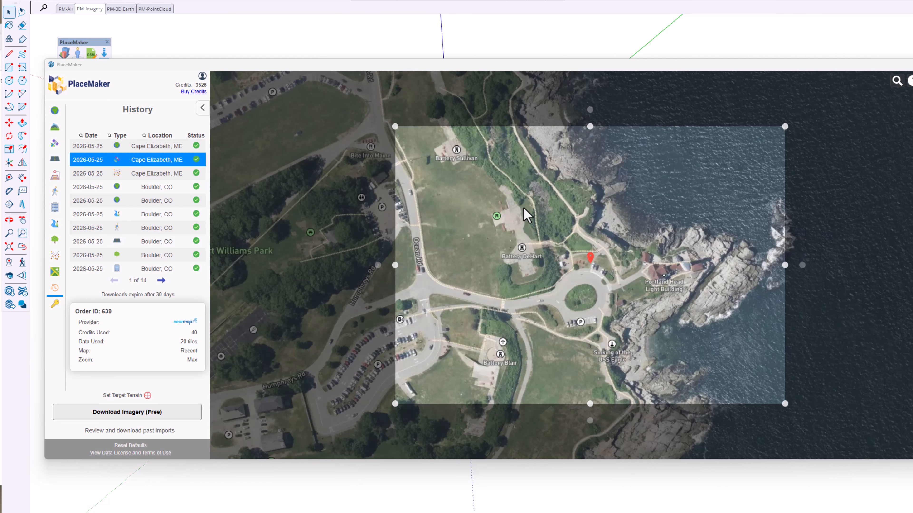
Order the Nearmap point cloud for the selected Cape Elizabeth region in PlaceMaker and confirm the 12-credit purchase
scroll(608, 294, "up", 1)
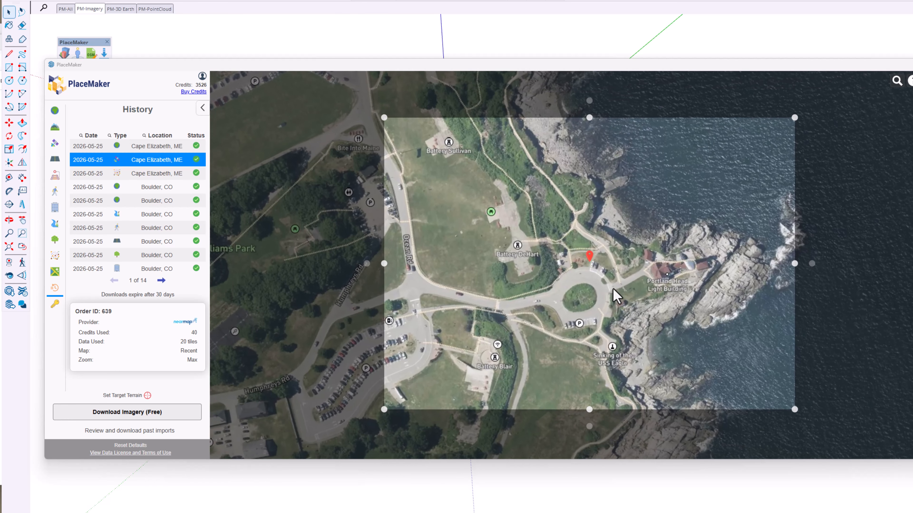
scroll(616, 297, "down", 1)
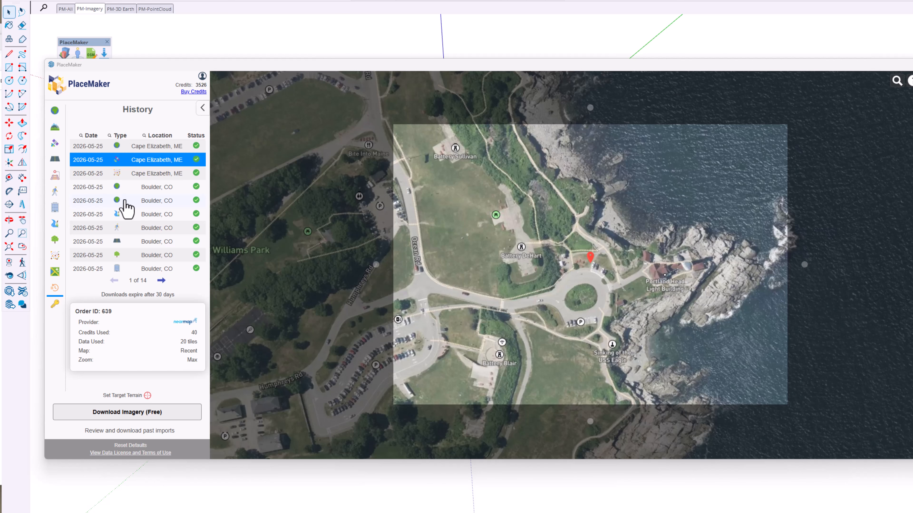
left_click(54, 256)
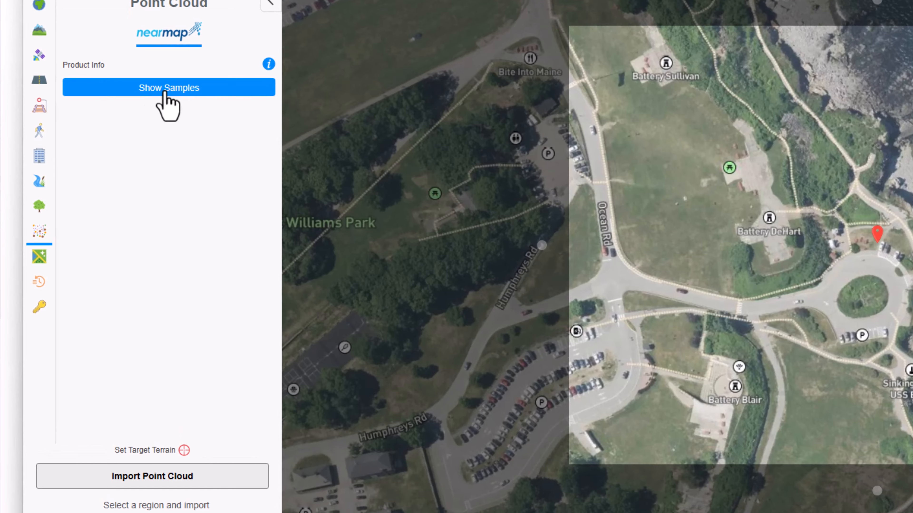
left_click(168, 482)
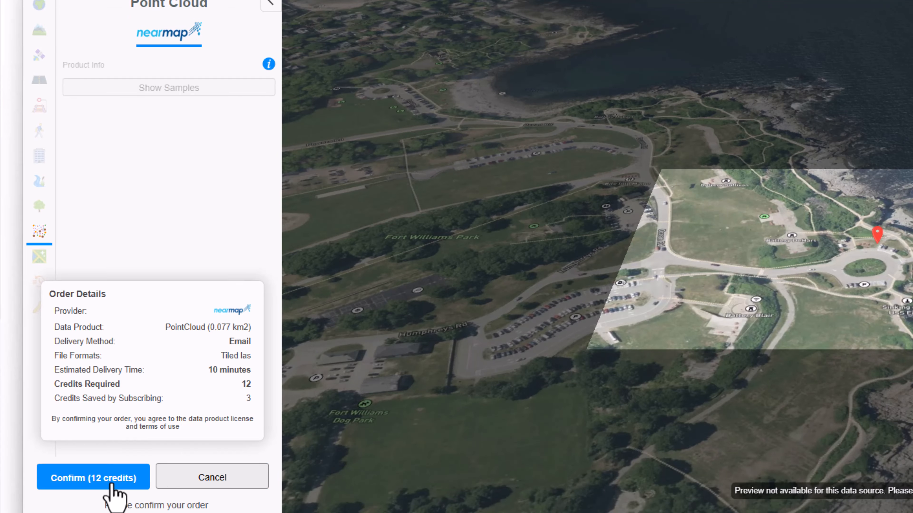
left_click(110, 481)
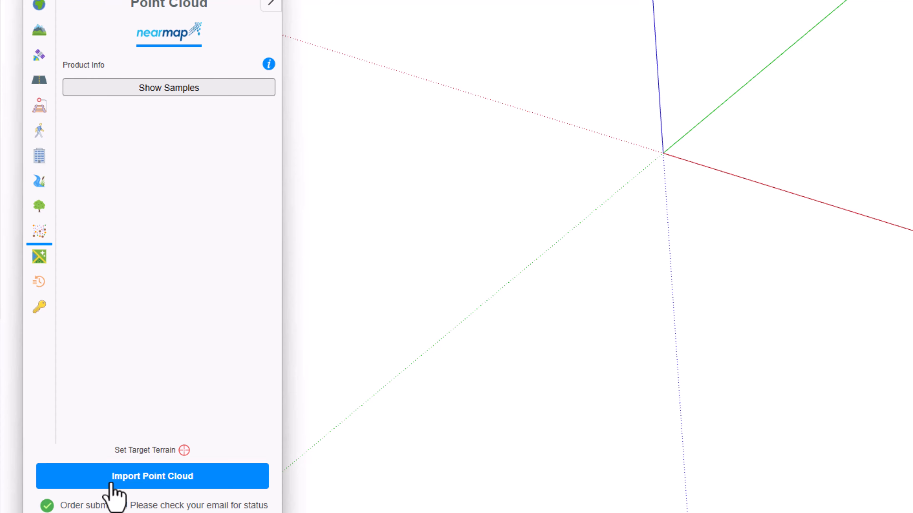
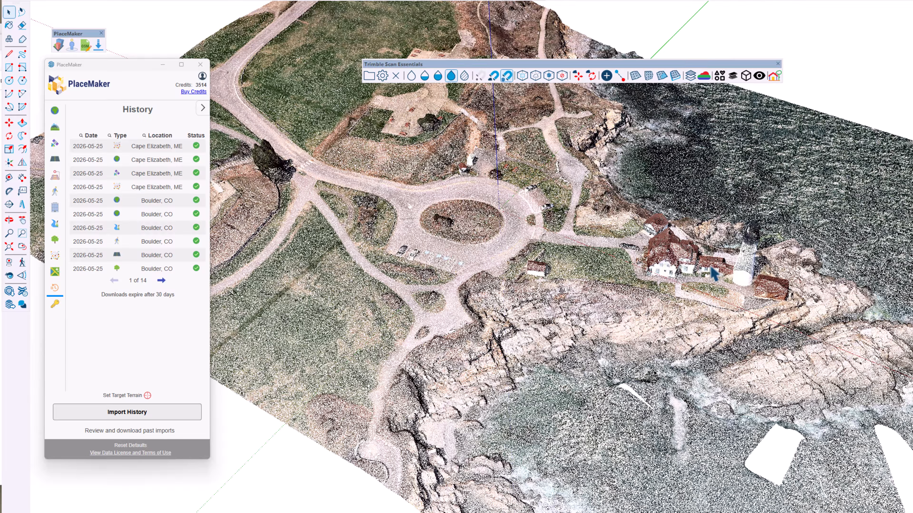
Increase the imported lighthouse point cloud's point size to about mid-range in the Point Cloud Manager
middle_click_drag(646, 275, 495, 219)
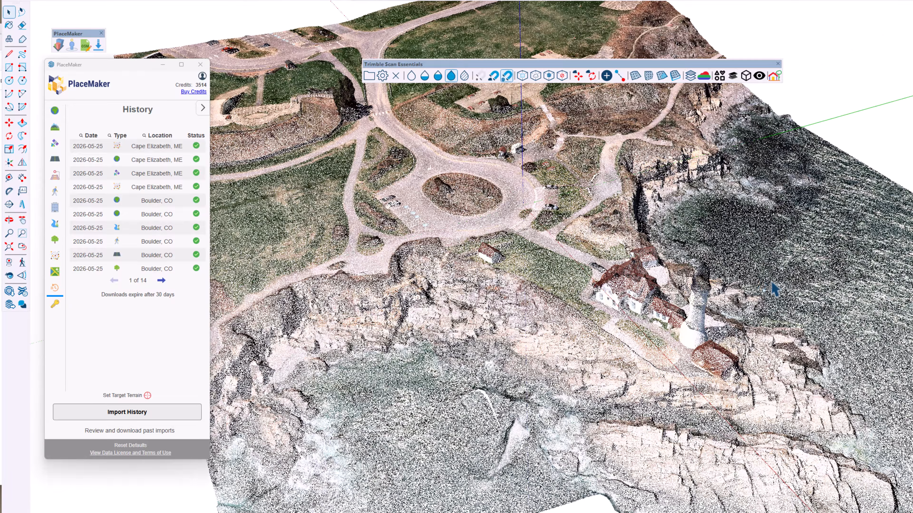
scroll(769, 284, "up", 1)
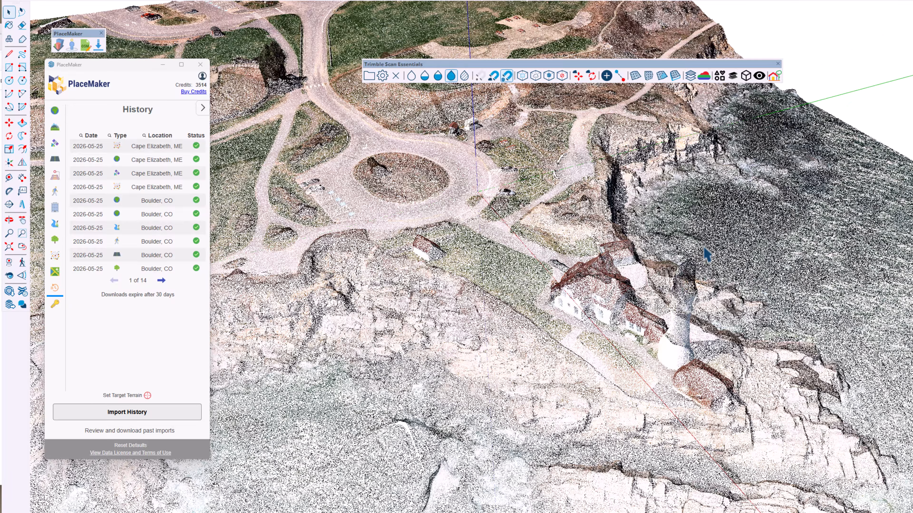
left_click(383, 76)
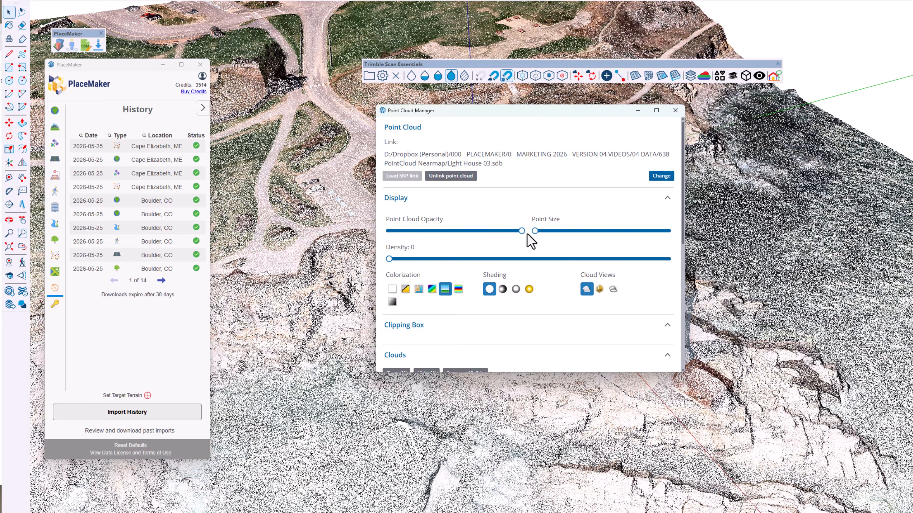
left_click_drag(536, 232, 602, 232)
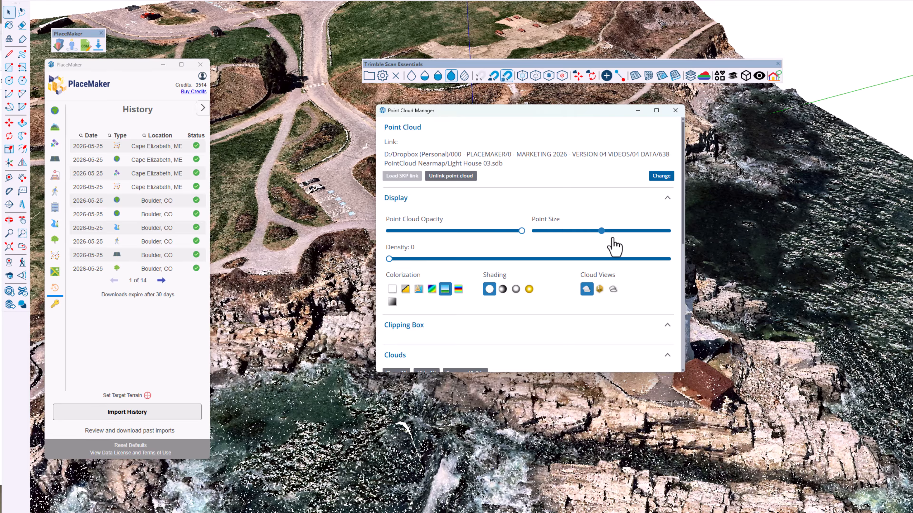
Set the point cloud's density to 20 and change its shading, and look over the lighthouse site
mouse_move(389, 259)
left_mouse_down()
mouse_move(467, 260)
mouse_move(445, 260)
left_mouse_up()
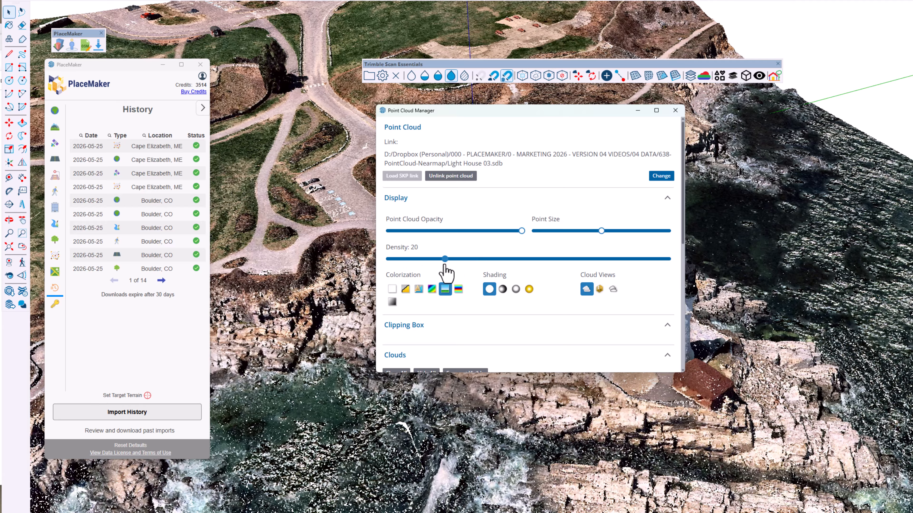
left_click(528, 289)
left_click(502, 289)
left_click(676, 110)
middle_click_drag(710, 274, 837, 256)
scroll(572, 201, "down", 5)
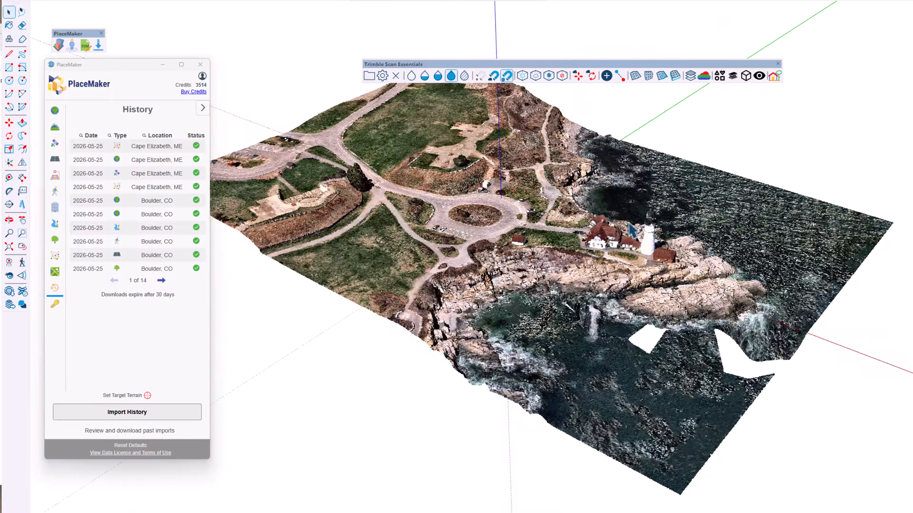
middle_click_drag(589, 212, 693, 176)
scroll(569, 208, "up", 4)
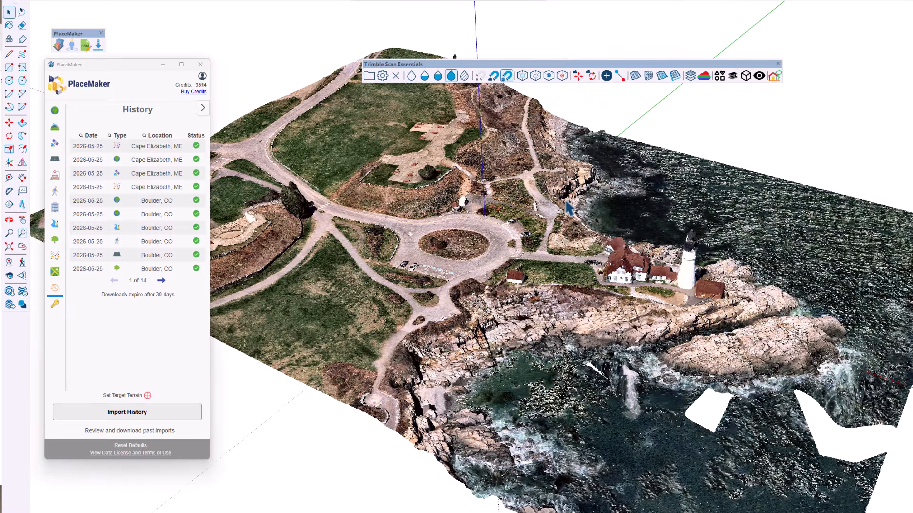
Create a Fit Cloud ground mesh from the lighthouse point cloud with a mesh cell size of 3' 3 3/8"
left_click(635, 76)
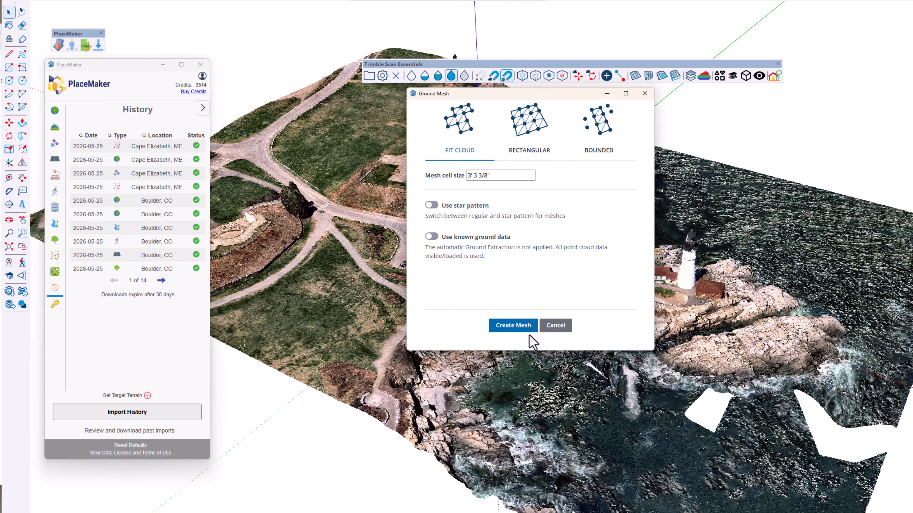
left_click(518, 325)
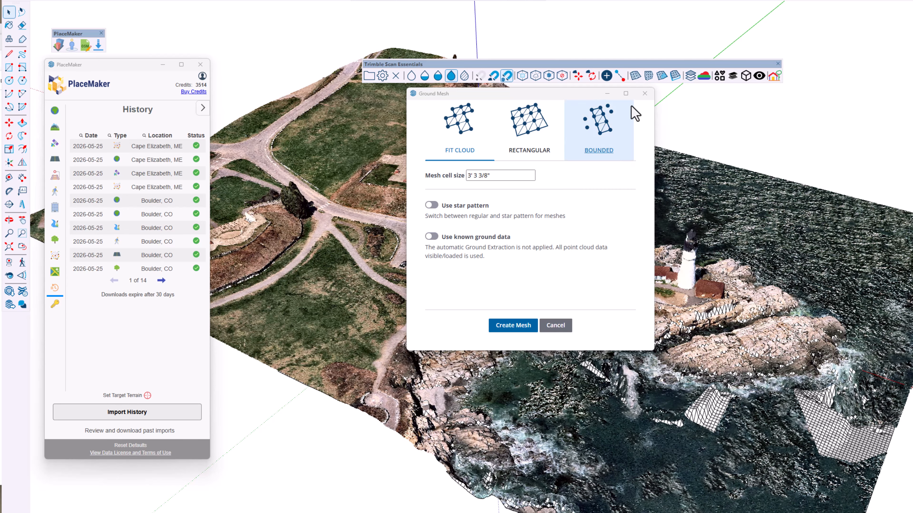
left_click(645, 93)
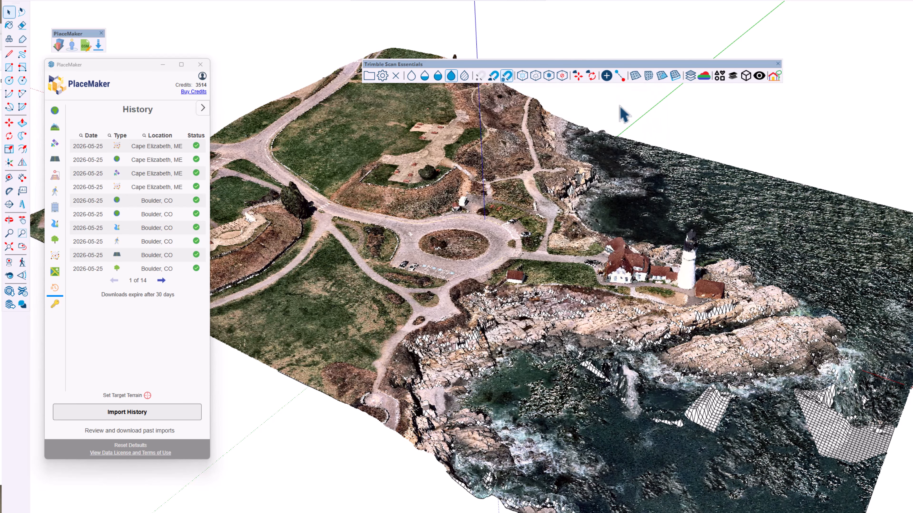
Make the point cloud fully transparent to examine the lighthouse site's ground mesh, and restore full opacity to compare the two
left_click(412, 77)
middle_click_drag(693, 232, 800, 333)
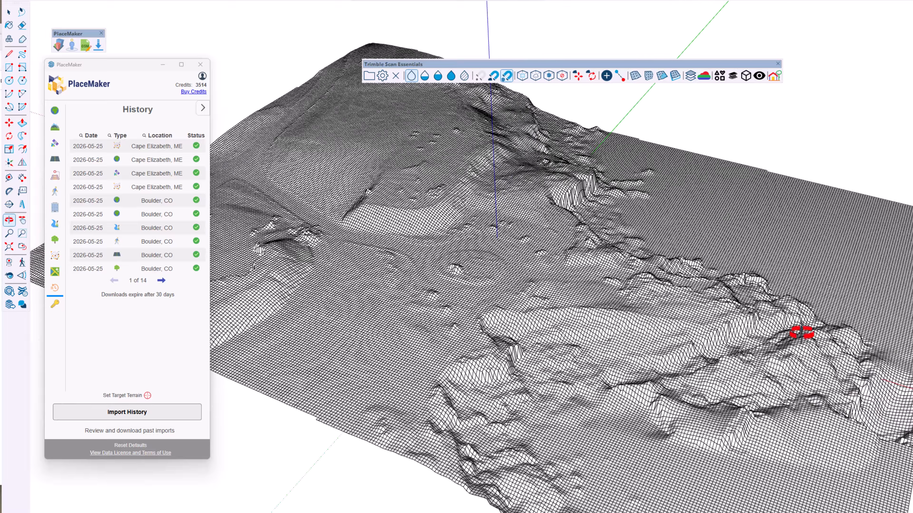
left_click(453, 74)
middle_click_drag(675, 347, 516, 318)
scroll(569, 265, "up", 2)
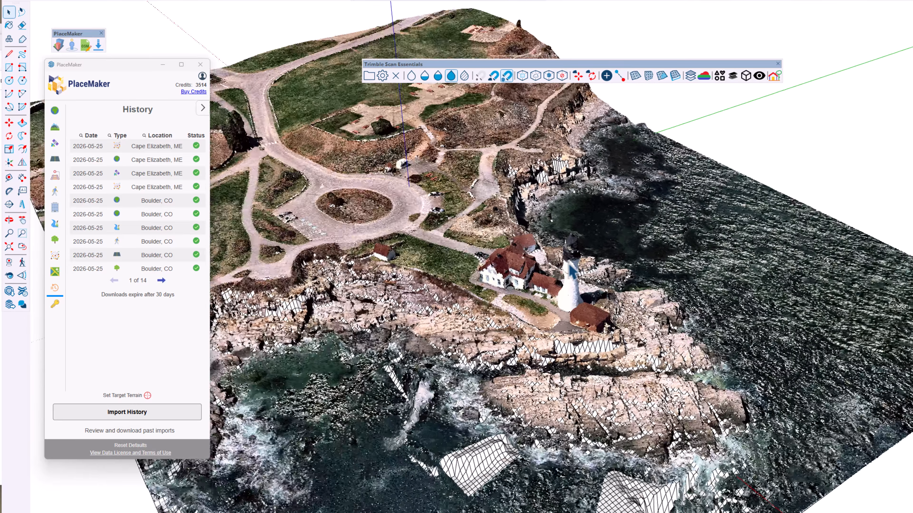
scroll(572, 271, "up", 2)
middle_click_drag(569, 305, 692, 368)
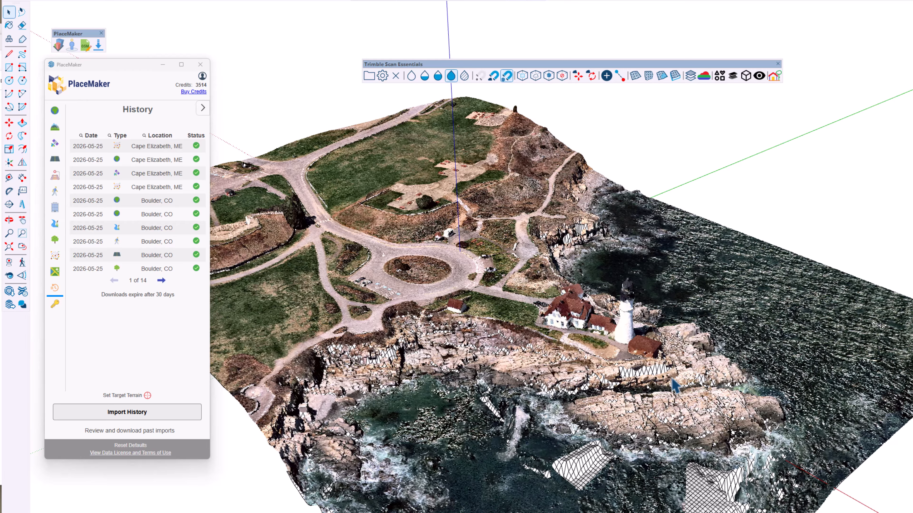
scroll(628, 372, "up", 4)
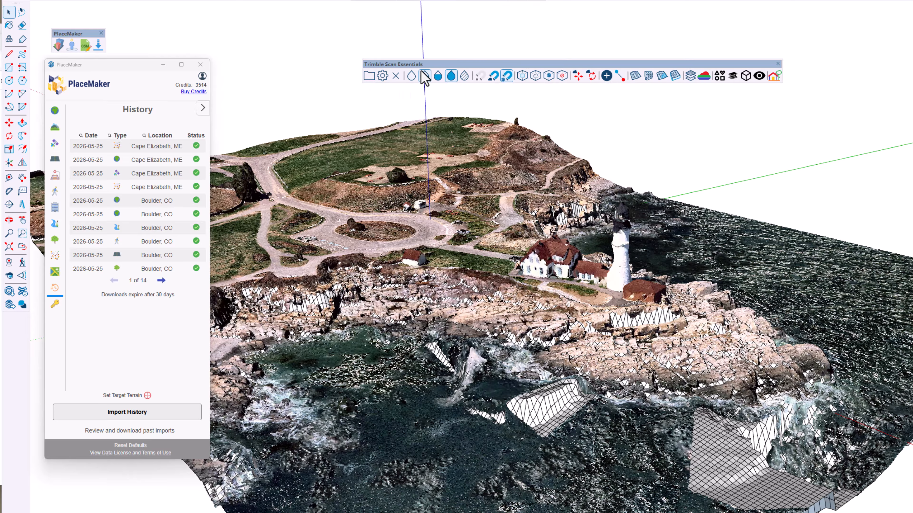
Inspect the rocky shoreline of the ground mesh with the point cloud hidden, and bring the cloud back at full opacity
left_click(411, 75)
middle_click_drag(420, 215, 520, 305)
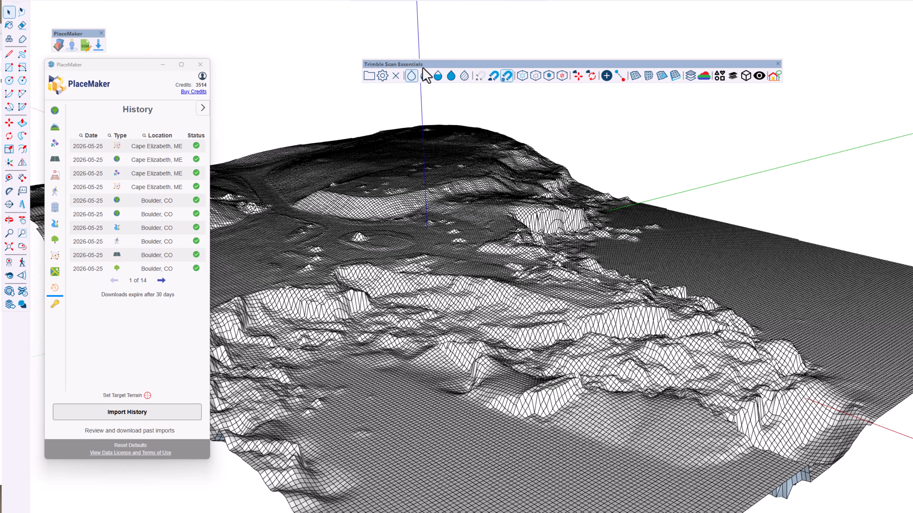
left_click(451, 76)
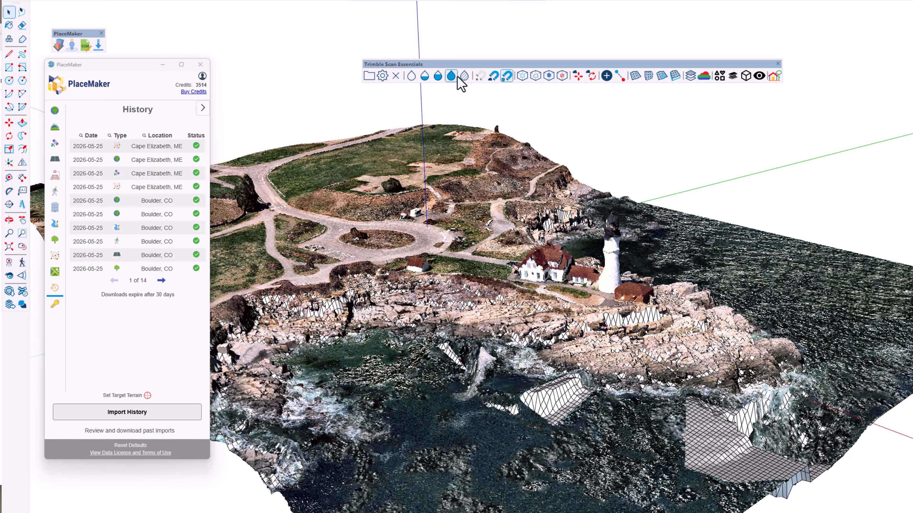
middle_click_drag(504, 208, 517, 302)
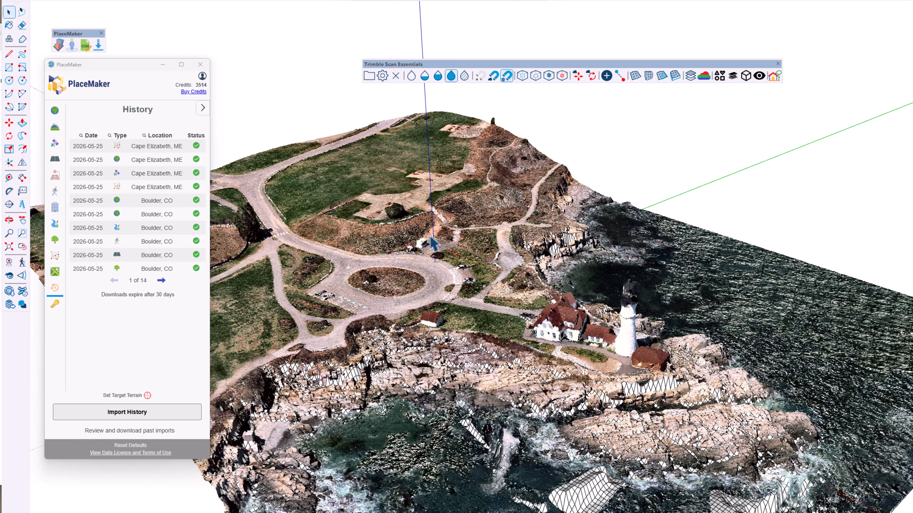
scroll(432, 237, "down", 3)
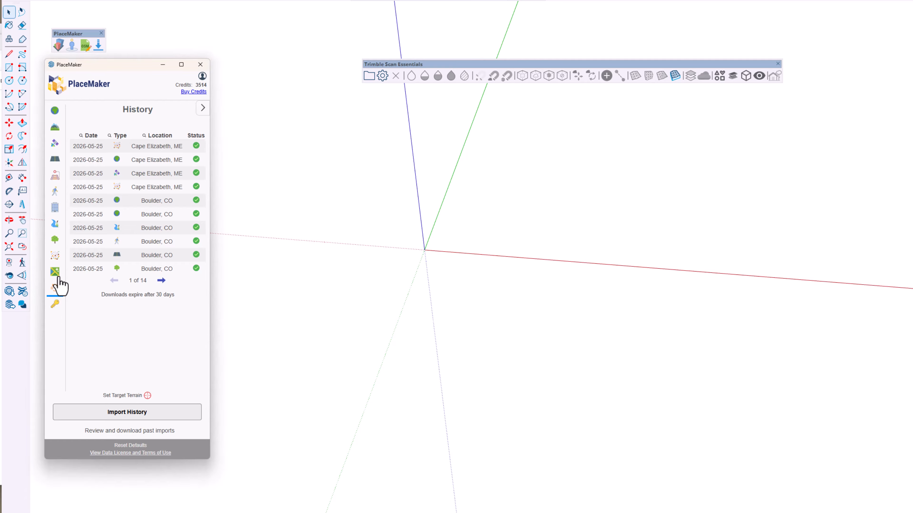
Look through the PlaceMaker data types and the first three pages of the import history
left_click(55, 111)
left_click(58, 129)
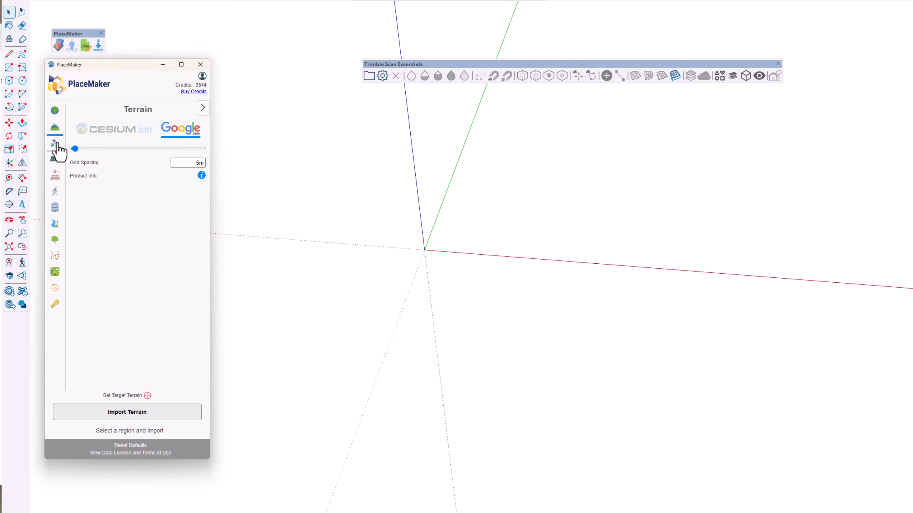
left_click(56, 143)
left_click(55, 289)
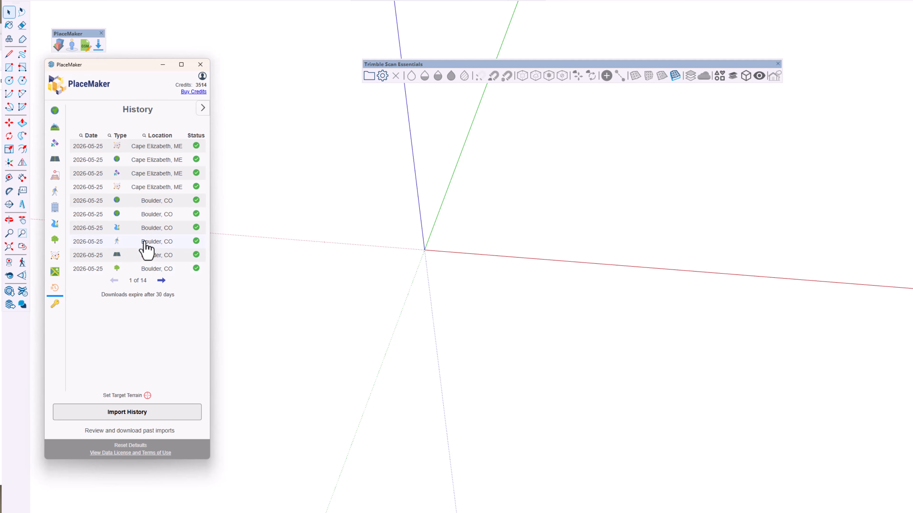
left_click(161, 281)
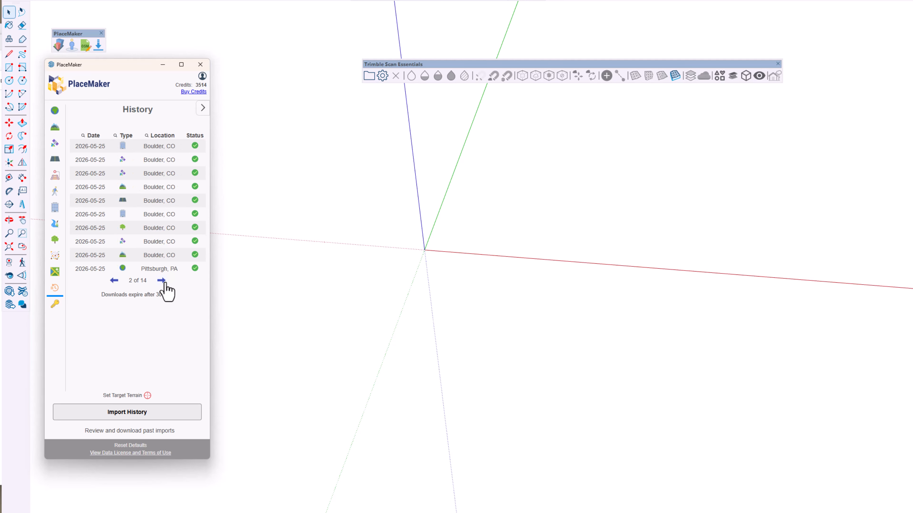
left_click(161, 281)
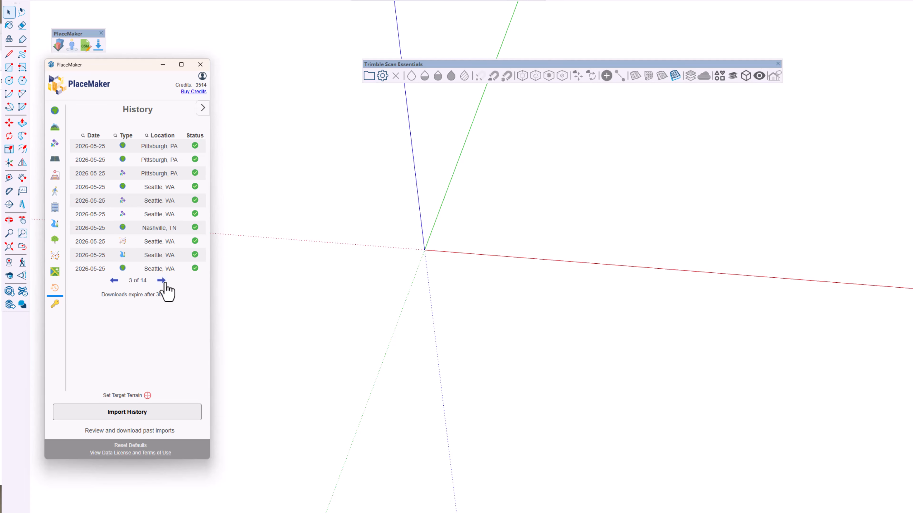
scroll(585, 224, "up", 5)
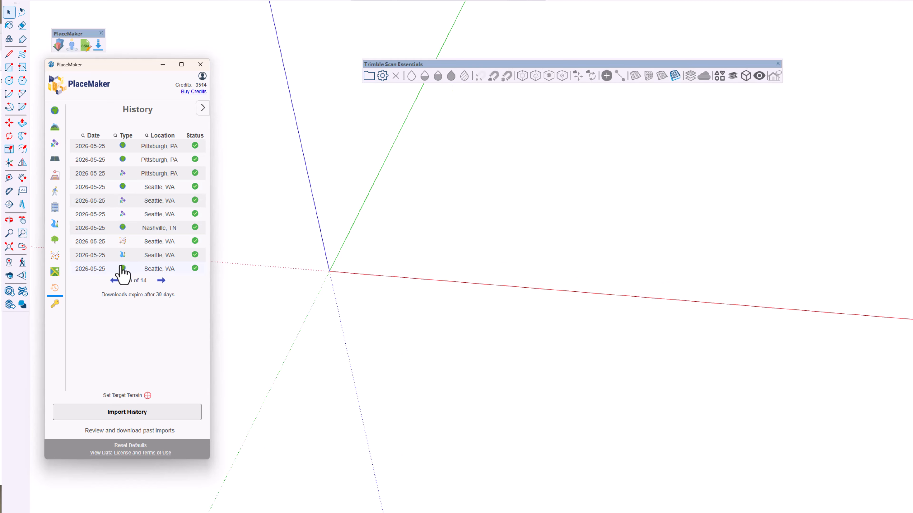
Download the oldest Boulder Nearmap imagery order on page 2 of the PlaceMaker history again for free
left_click(113, 281)
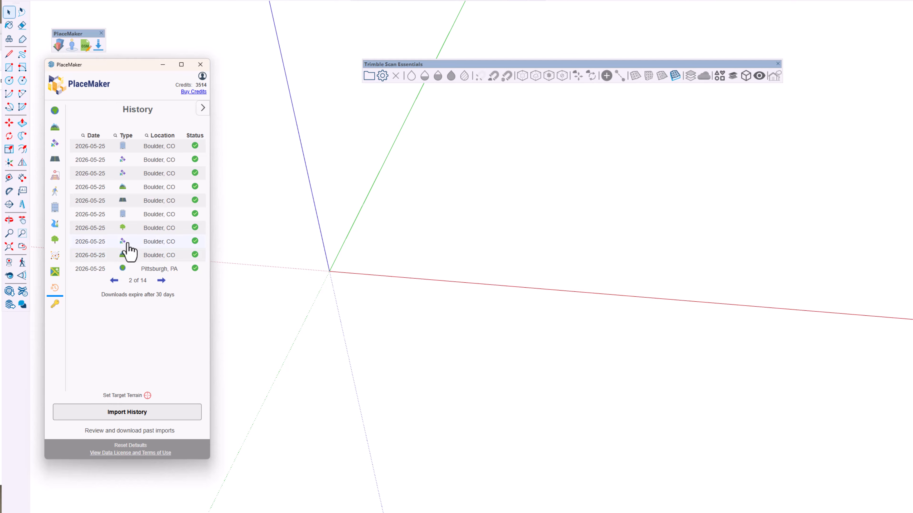
left_click(92, 242)
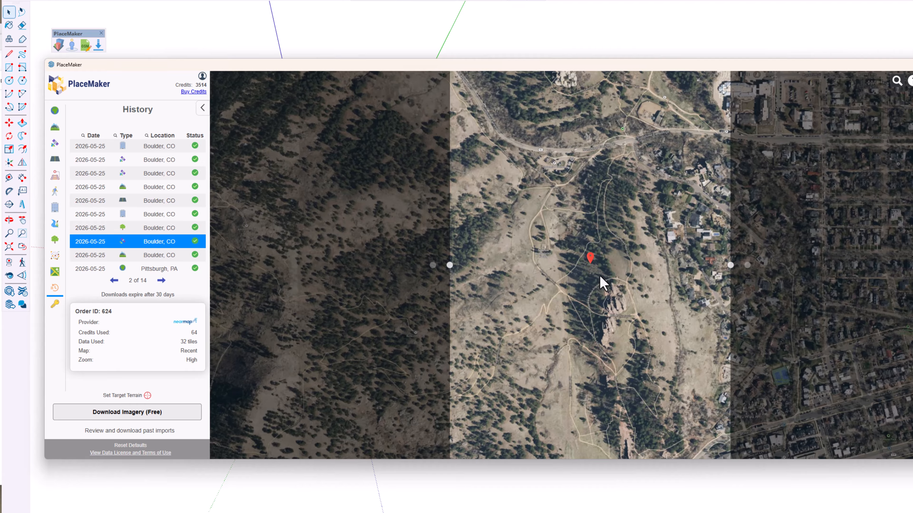
left_click(128, 416)
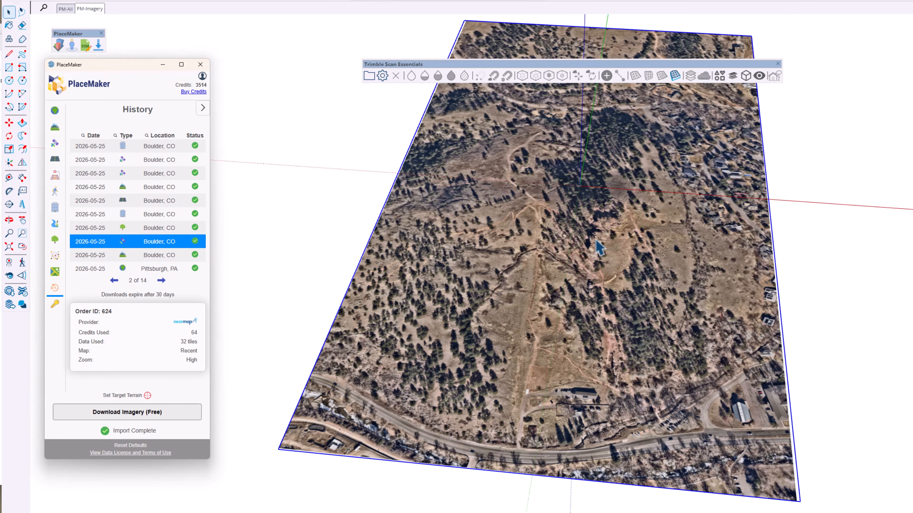
middle_click_drag(599, 248, 552, 230)
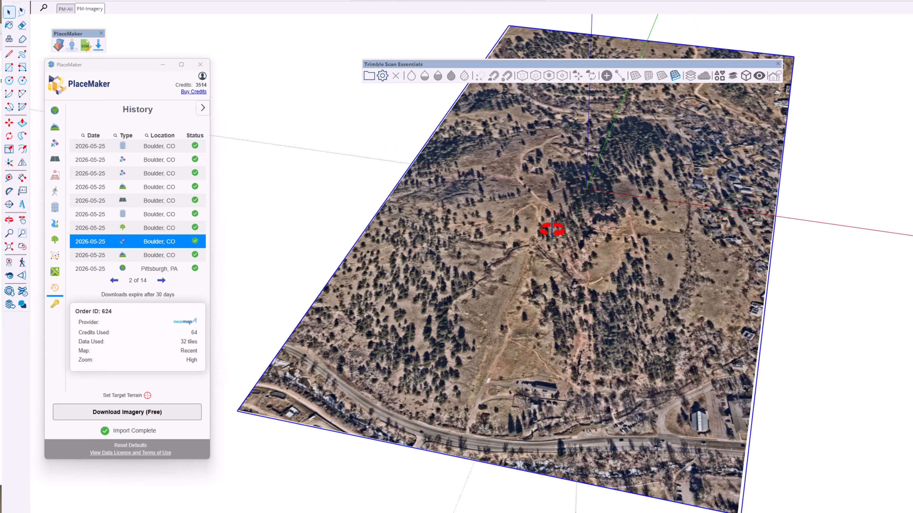
Download the OSM trees for the same Boulder region from the history and deselect them in the model
left_click(93, 228)
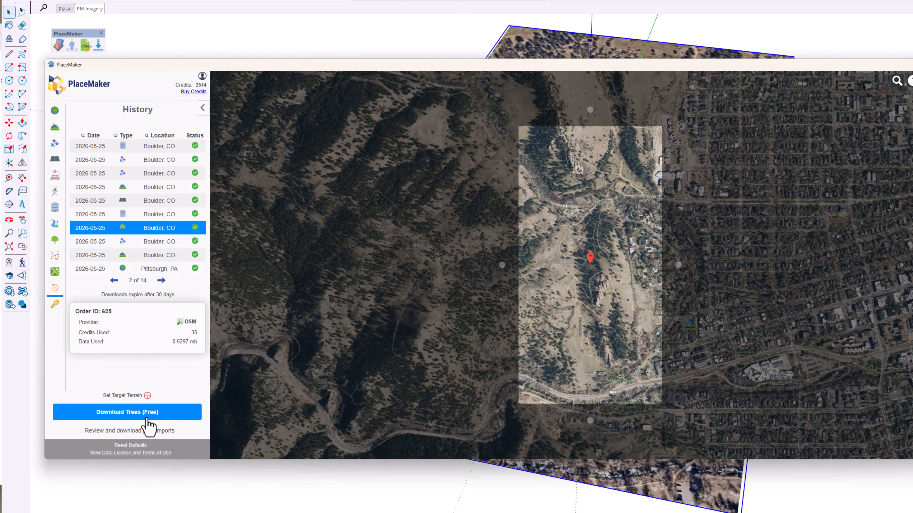
left_click(147, 417)
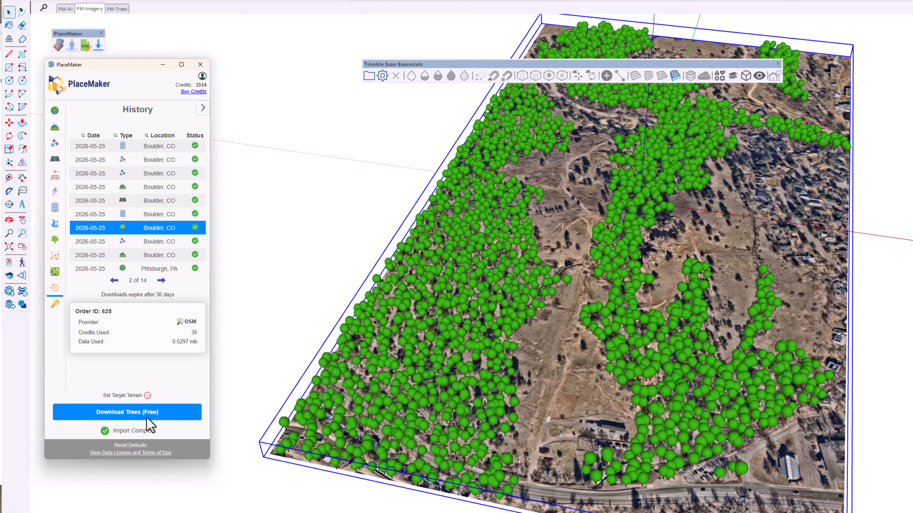
left_click(583, 388)
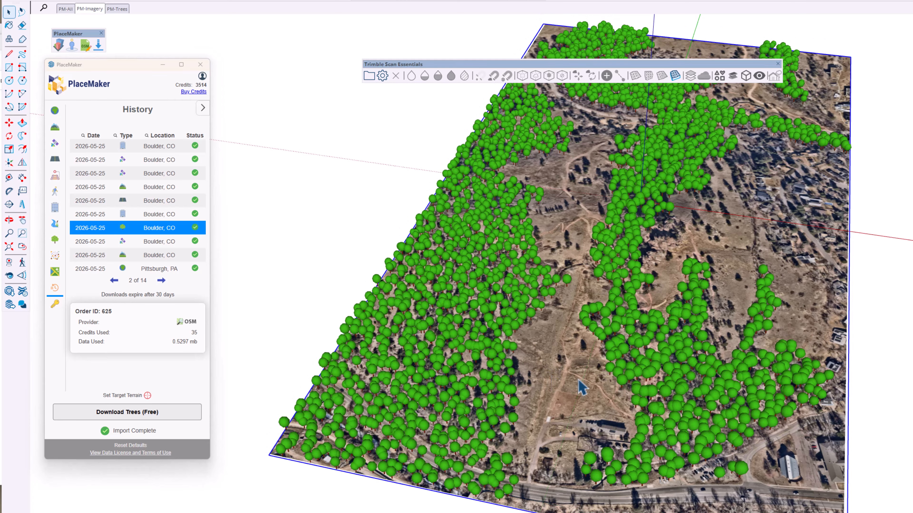
Download the Microsoft 3D buildings and the OSM roads for the same Boulder region from the history
left_click(90, 214)
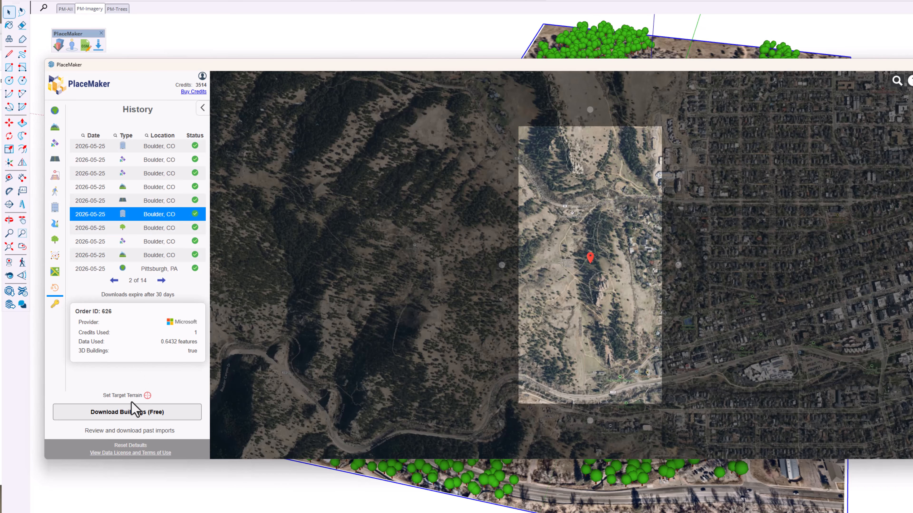
left_click(115, 414)
middle_click_drag(626, 264, 544, 278)
left_click(118, 202)
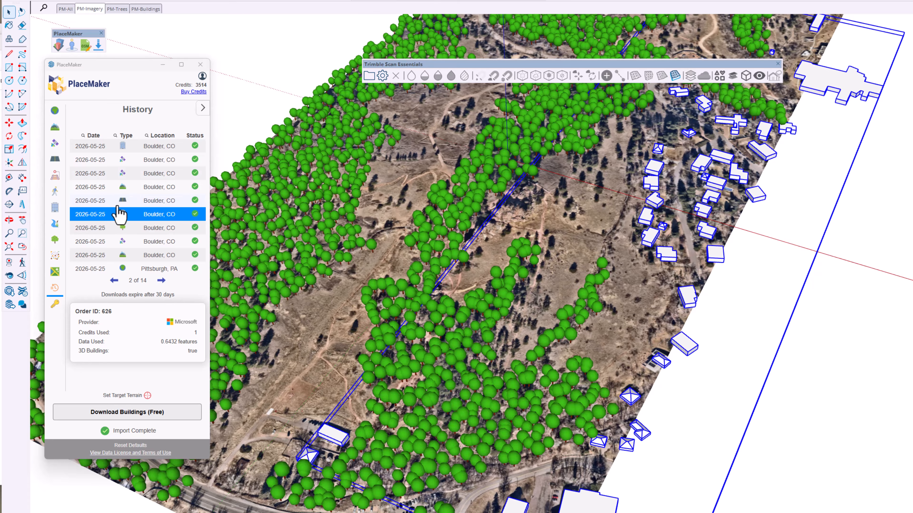
left_click(134, 417)
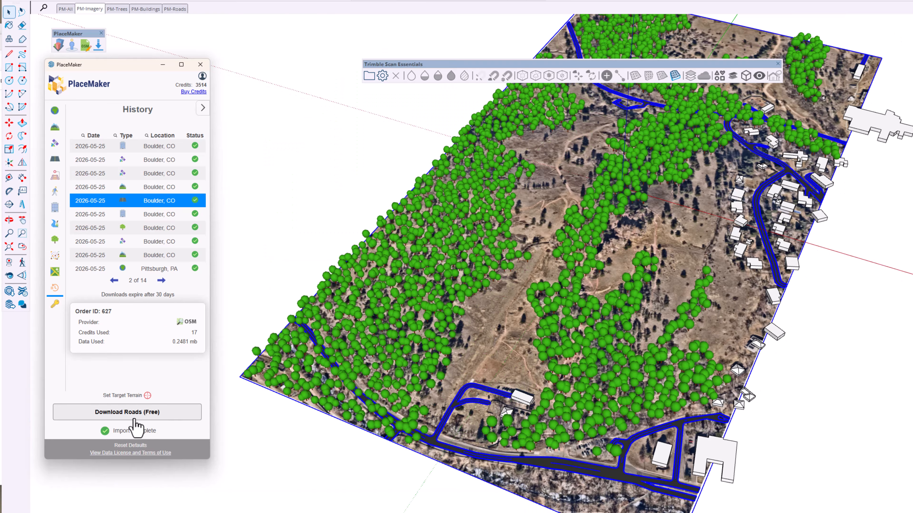
Download the two remaining Boulder Nearmap imagery orders on page 2 of the history, covering the neighbouring residential region
left_click(140, 188)
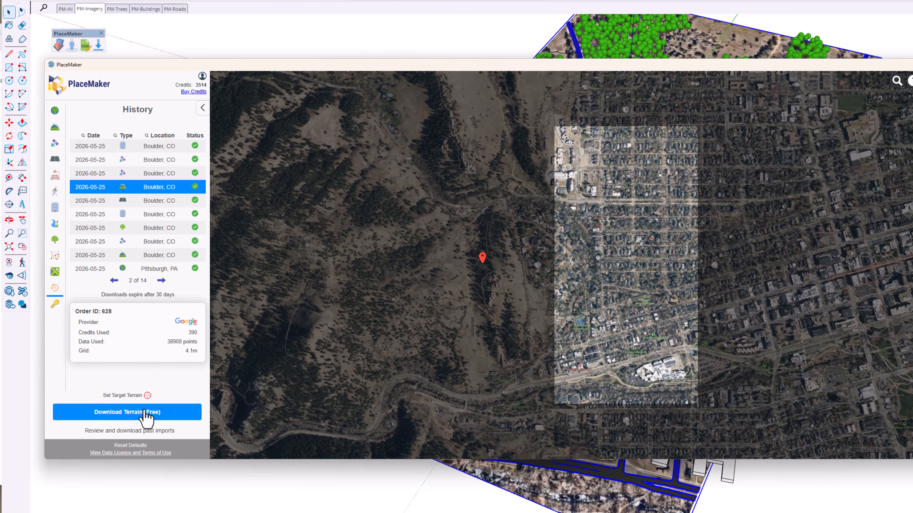
left_click(125, 174)
left_click(147, 412)
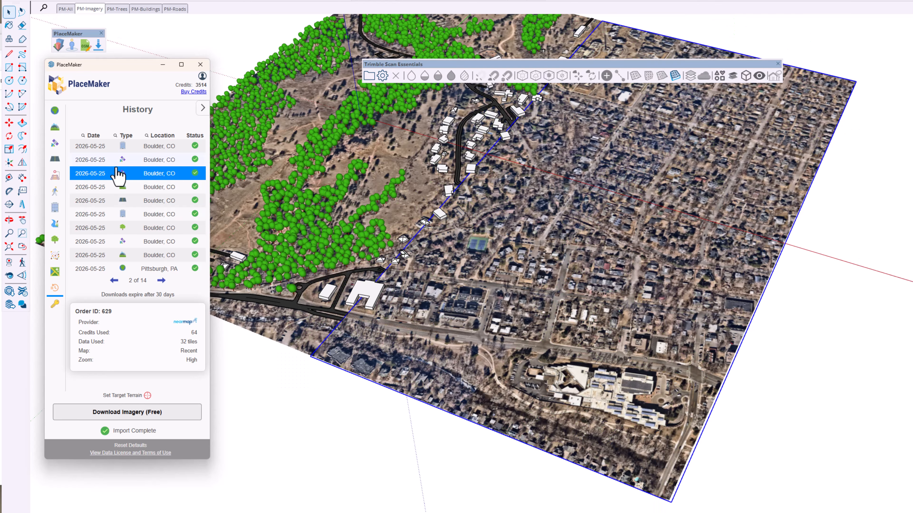
left_click(125, 160)
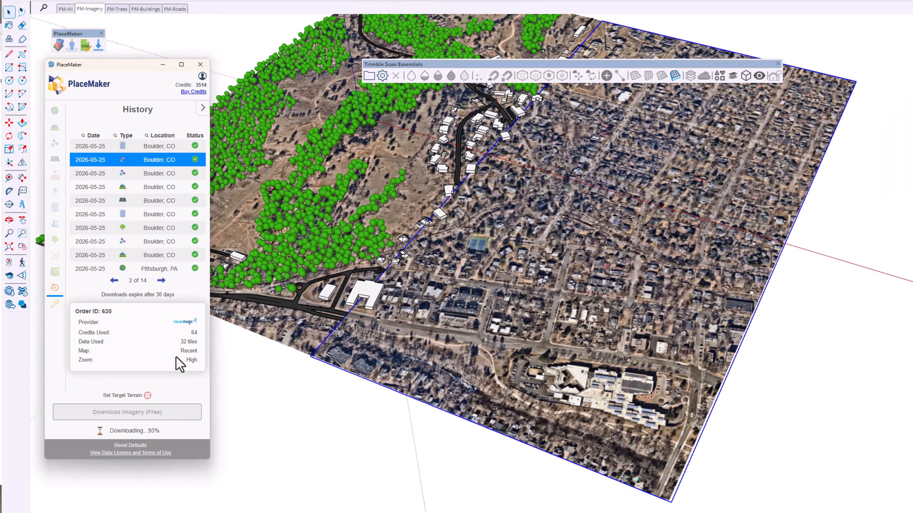
left_click(145, 417)
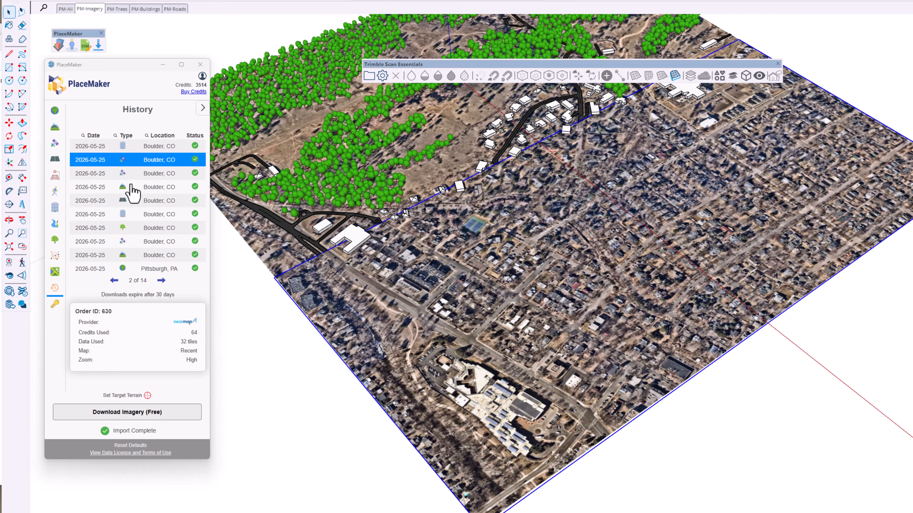
Download the OSM 3D buildings and OSM trees for the neighbouring residential Boulder region from the history
left_click(119, 148)
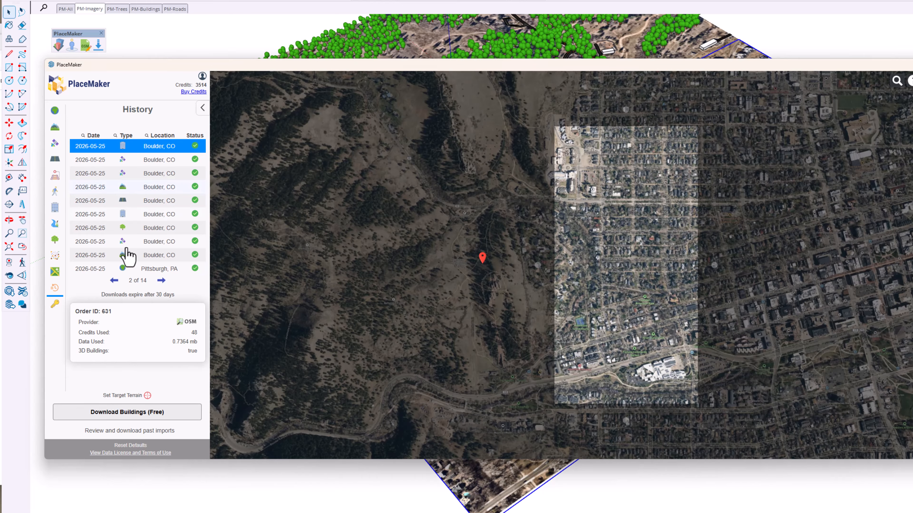
left_click(134, 413)
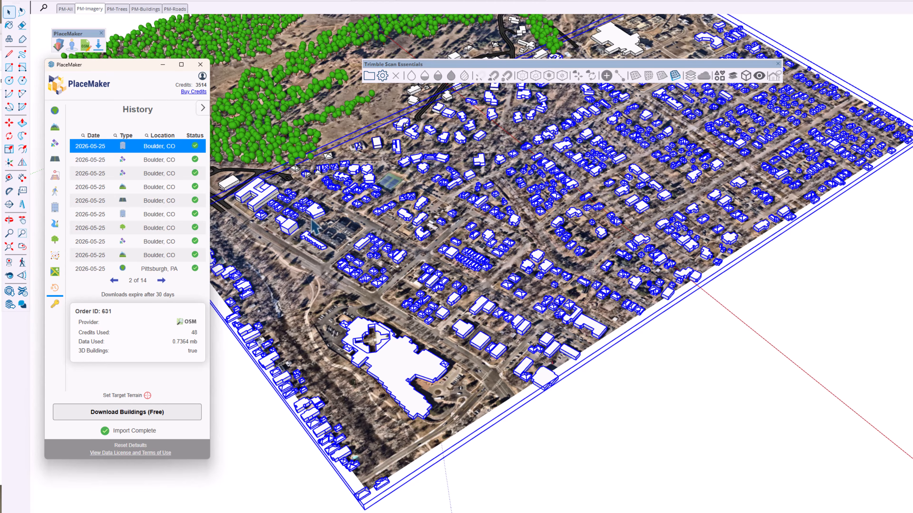
left_click(114, 281)
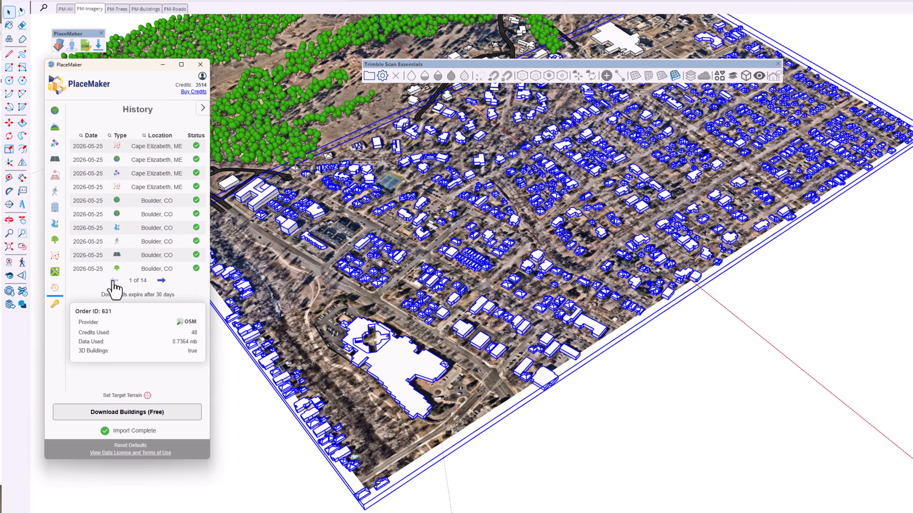
left_click(109, 269)
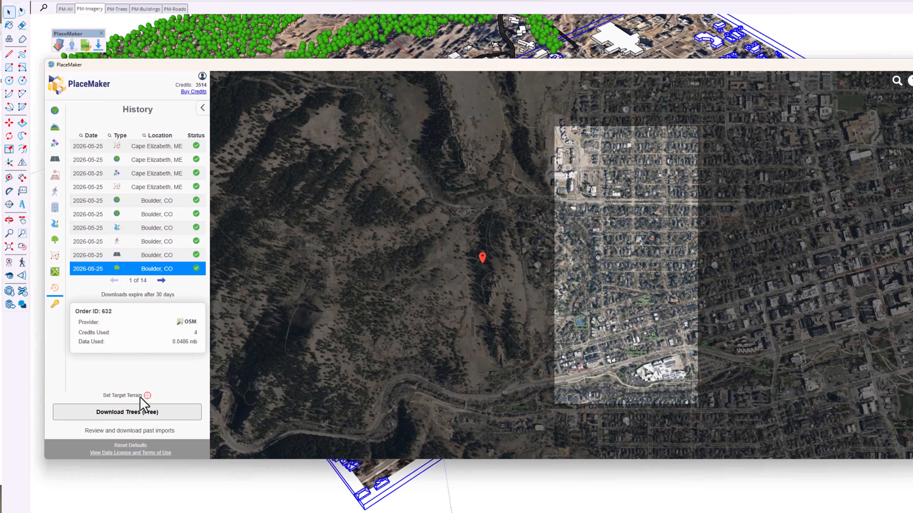
left_click(141, 412)
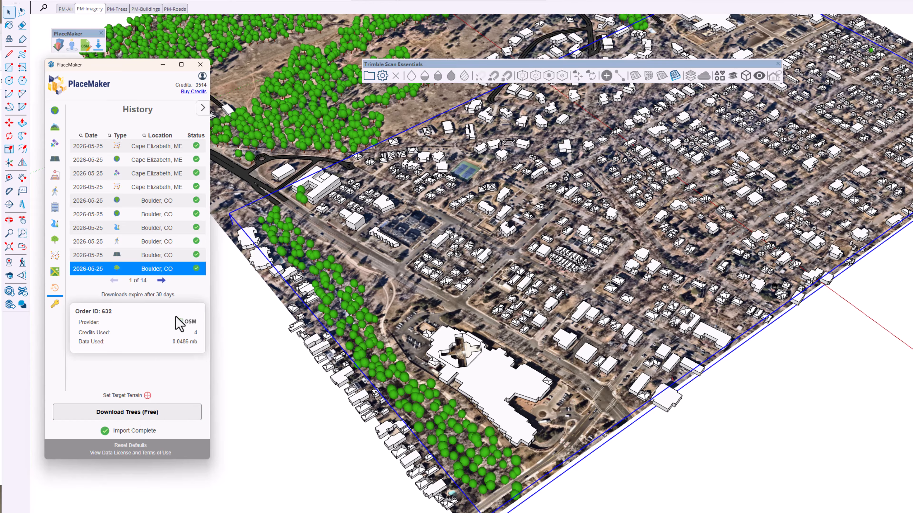
Download the OSM roads for the neighbouring residential Boulder region from the history and deselect them in the model
left_click(135, 256)
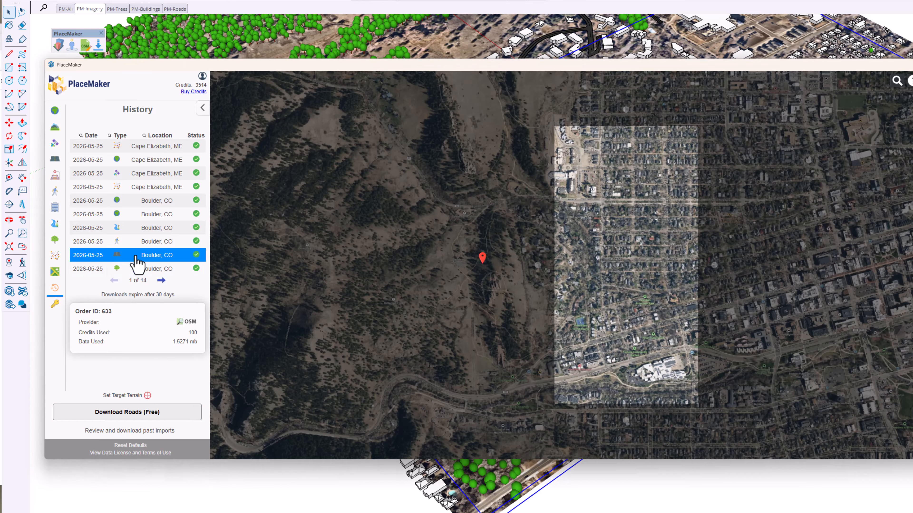
left_click(140, 415)
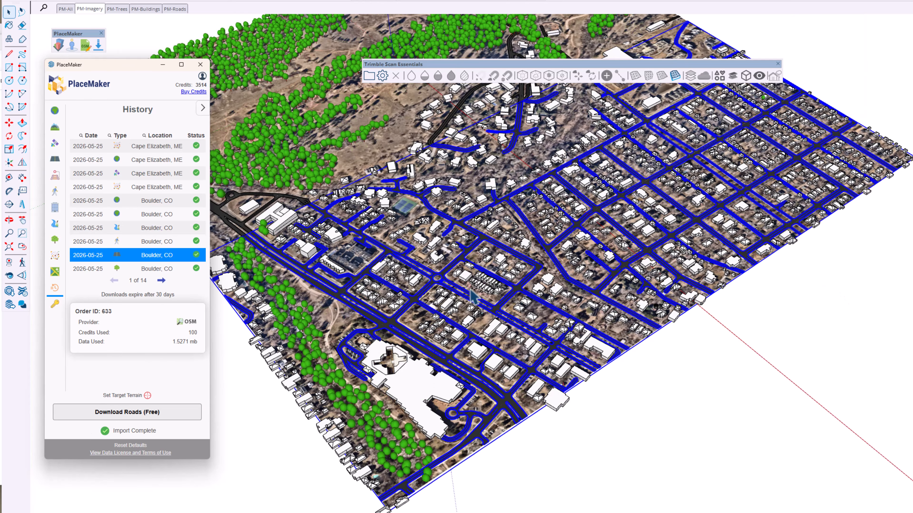
middle_click_drag(526, 277, 381, 154)
left_click(488, 317)
middle_click_drag(493, 313, 796, 248)
scroll(444, 170, "up", 3)
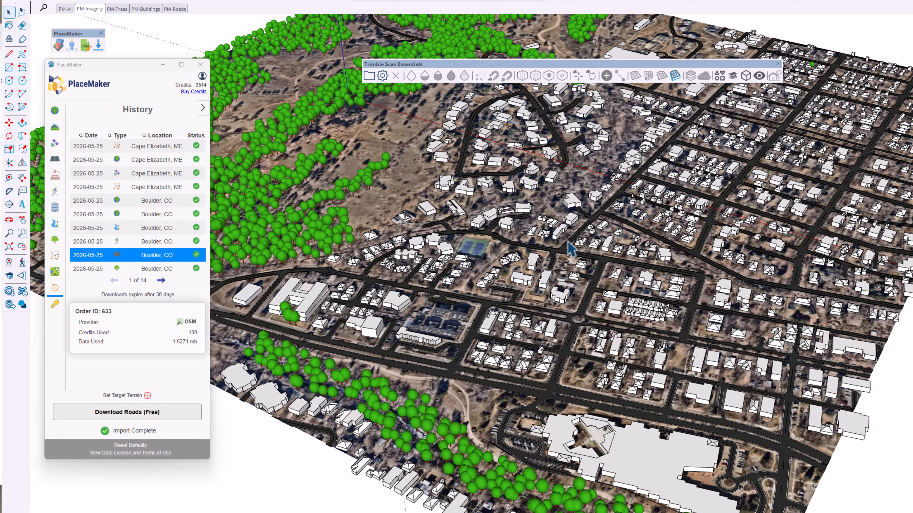
middle_click_drag(572, 248, 647, 273)
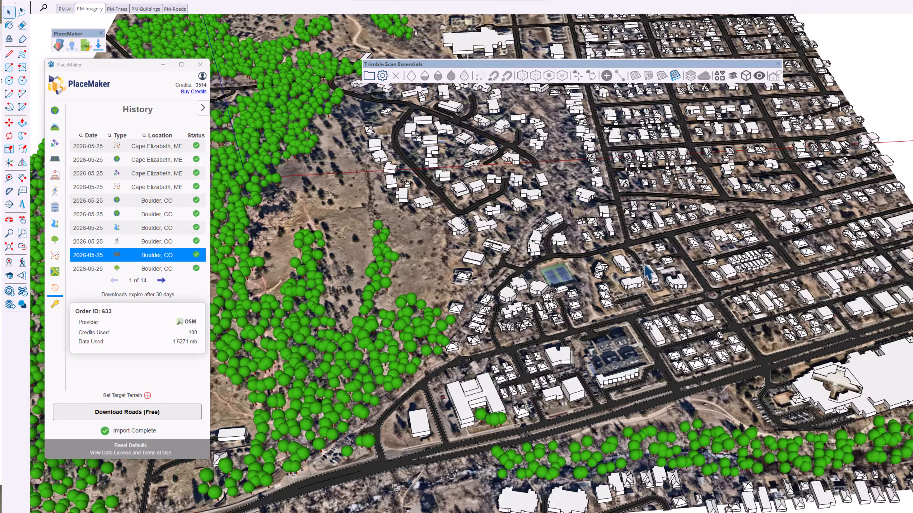
scroll(647, 273, "down", 5)
middle_click_drag(703, 286, 572, 286)
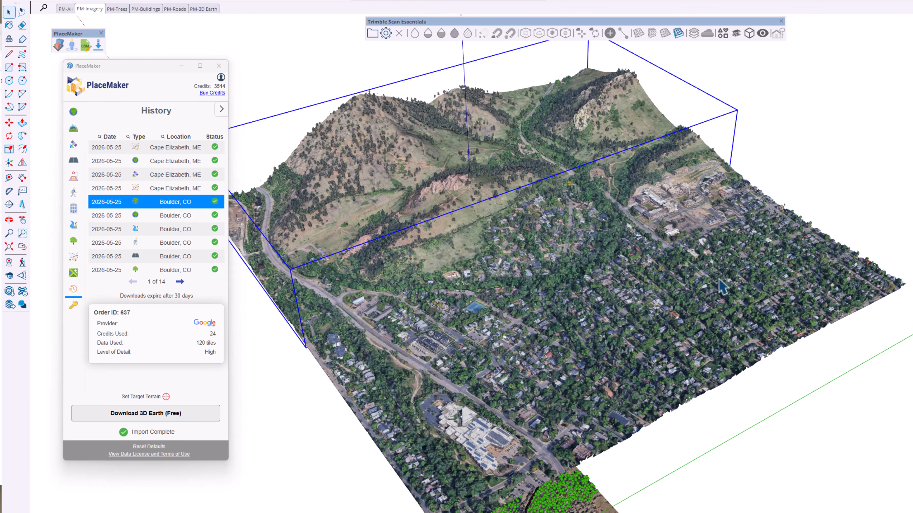
Examine the high-detail Google 3D Earth model of Boulder from several angles, covering the mountains, the residential streets and the large building complex
middle_click_drag(723, 286, 427, 232)
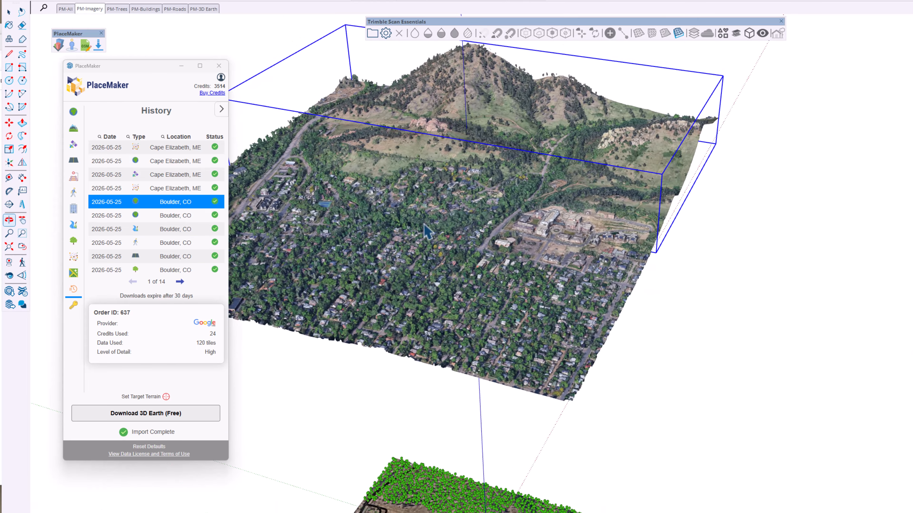
middle_click_drag(652, 279, 622, 241)
scroll(632, 216, "up", 5)
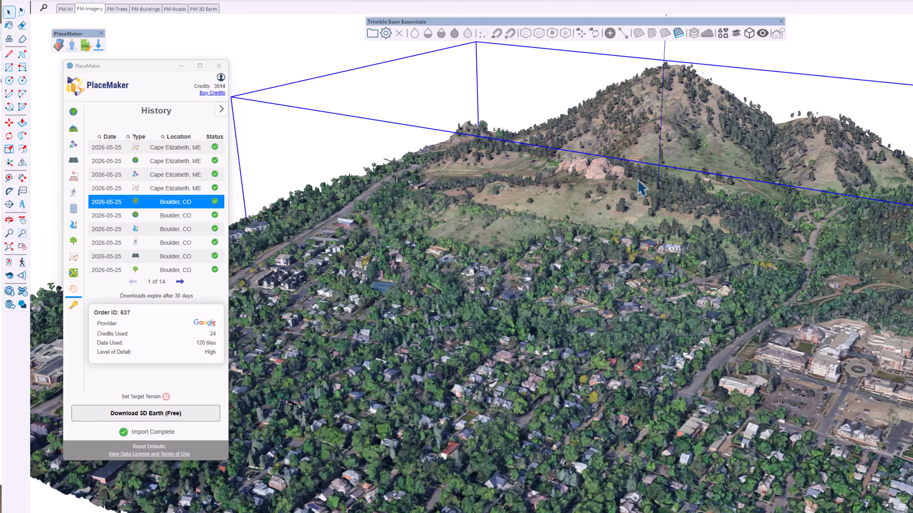
middle_click_drag(641, 187, 644, 224)
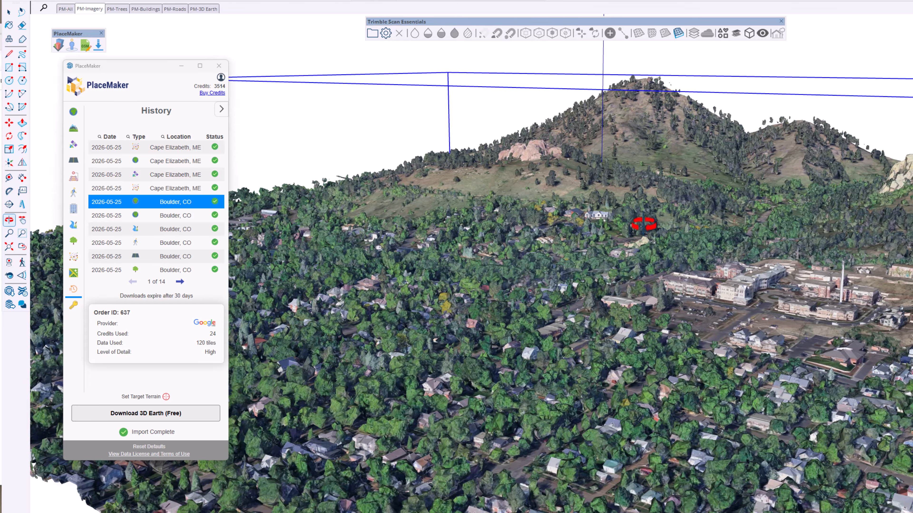
scroll(637, 231, "down", 5)
middle_click_drag(608, 255, 554, 302)
scroll(543, 243, "down", 2)
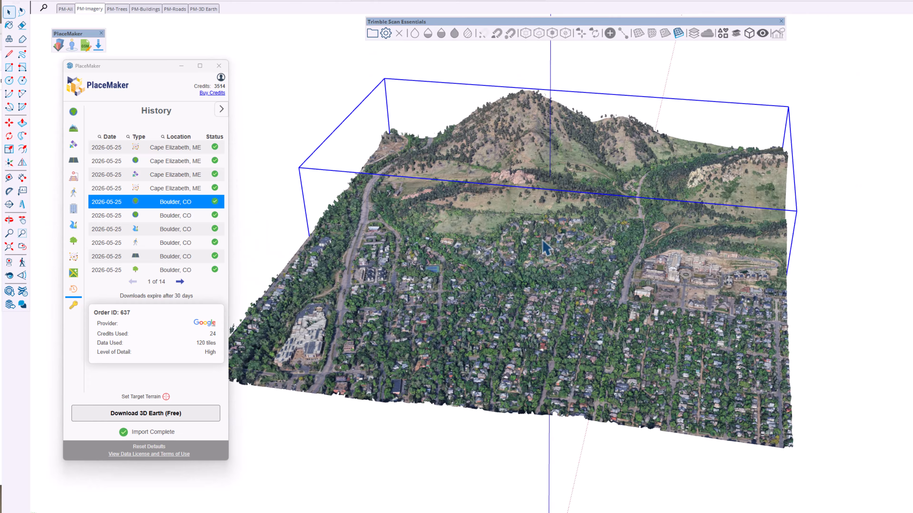
scroll(546, 248, "down", 1)
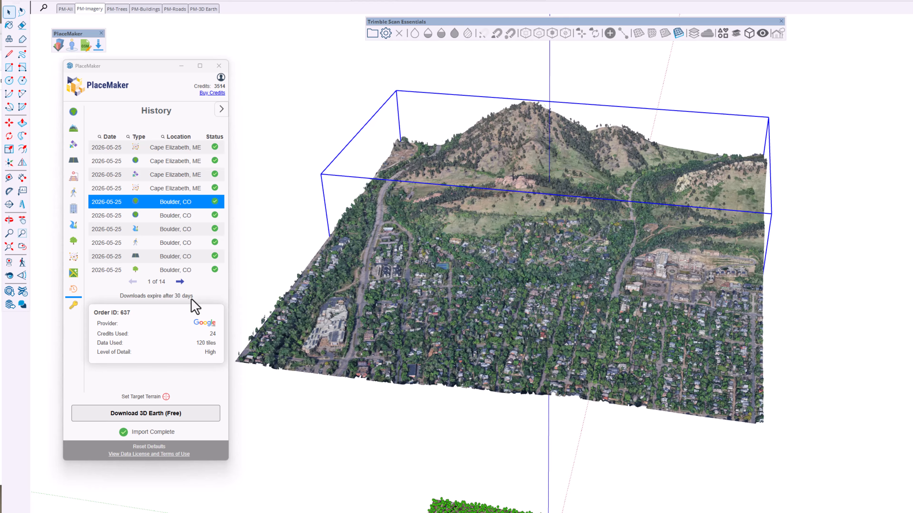
scroll(471, 356, "up", 4)
middle_click_drag(478, 323, 594, 247)
scroll(579, 264, "up", 4)
middle_click_drag(741, 273, 599, 298)
scroll(528, 338, "down", 6)
scroll(599, 298, "up", 3)
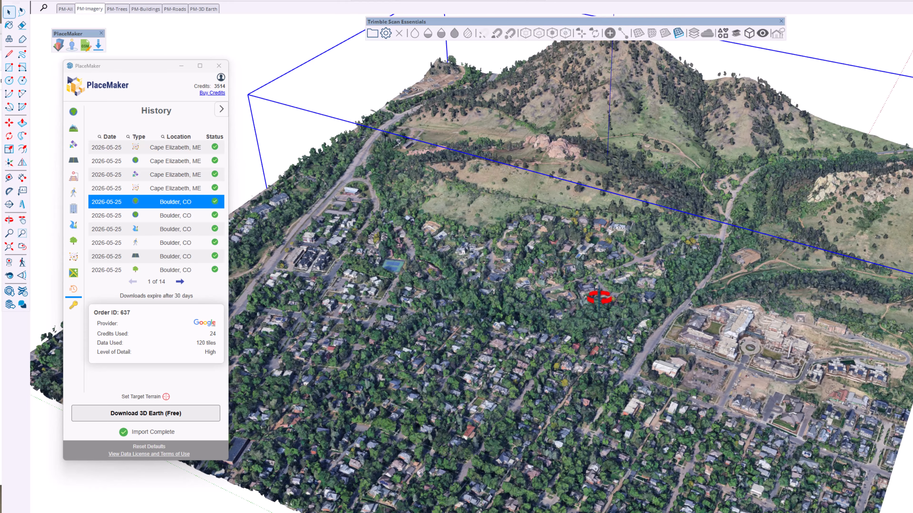